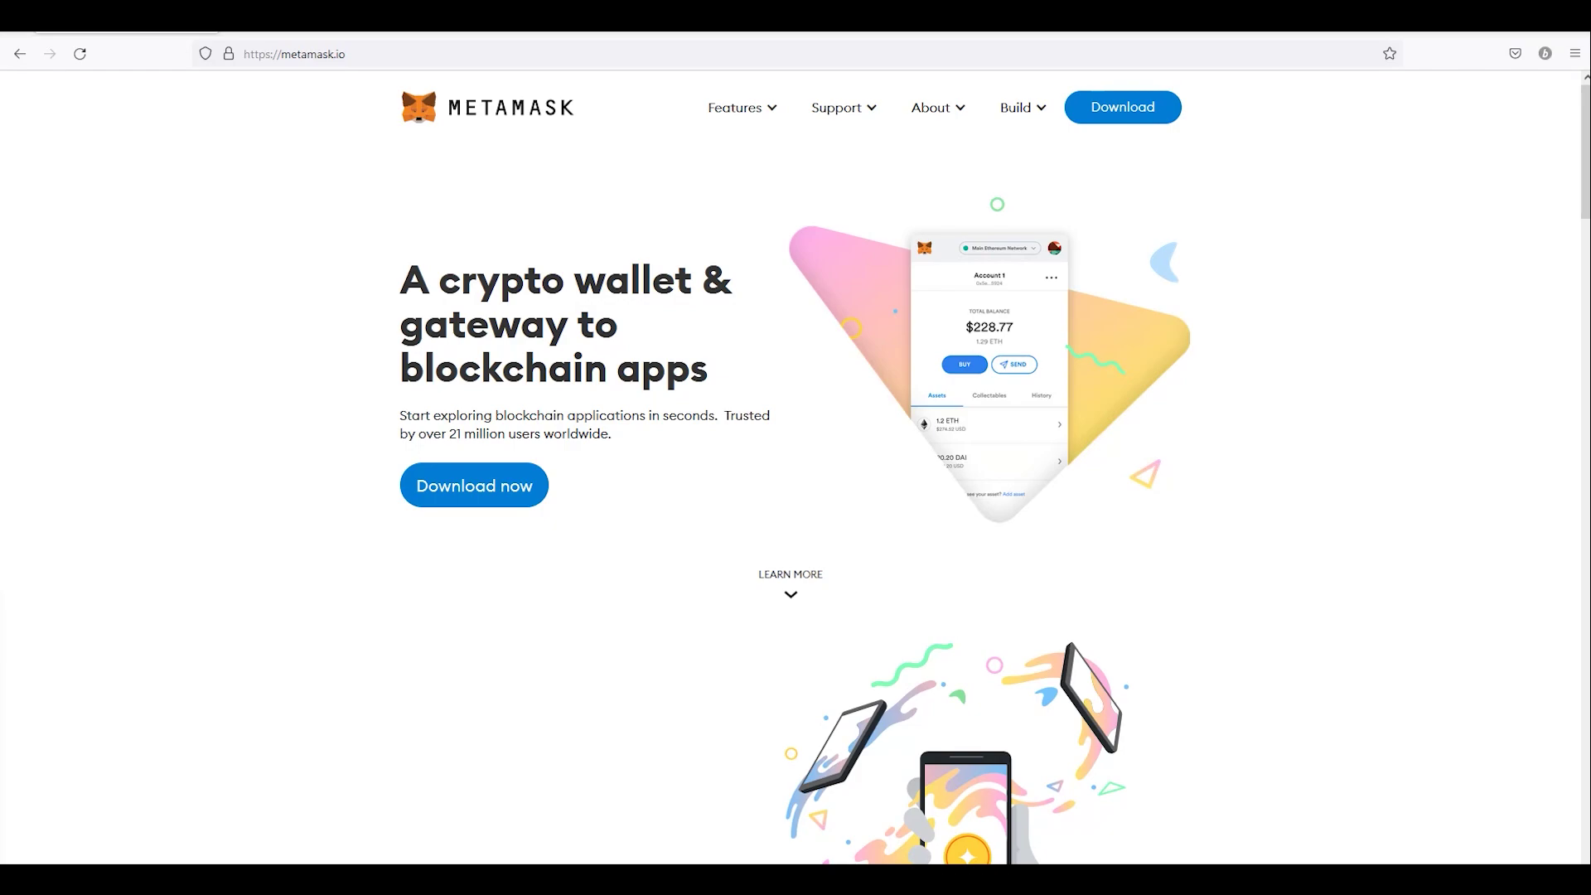
Step: Open the MetaMask download page from the MetaMask website
scroll(663, 464, "down", 2)
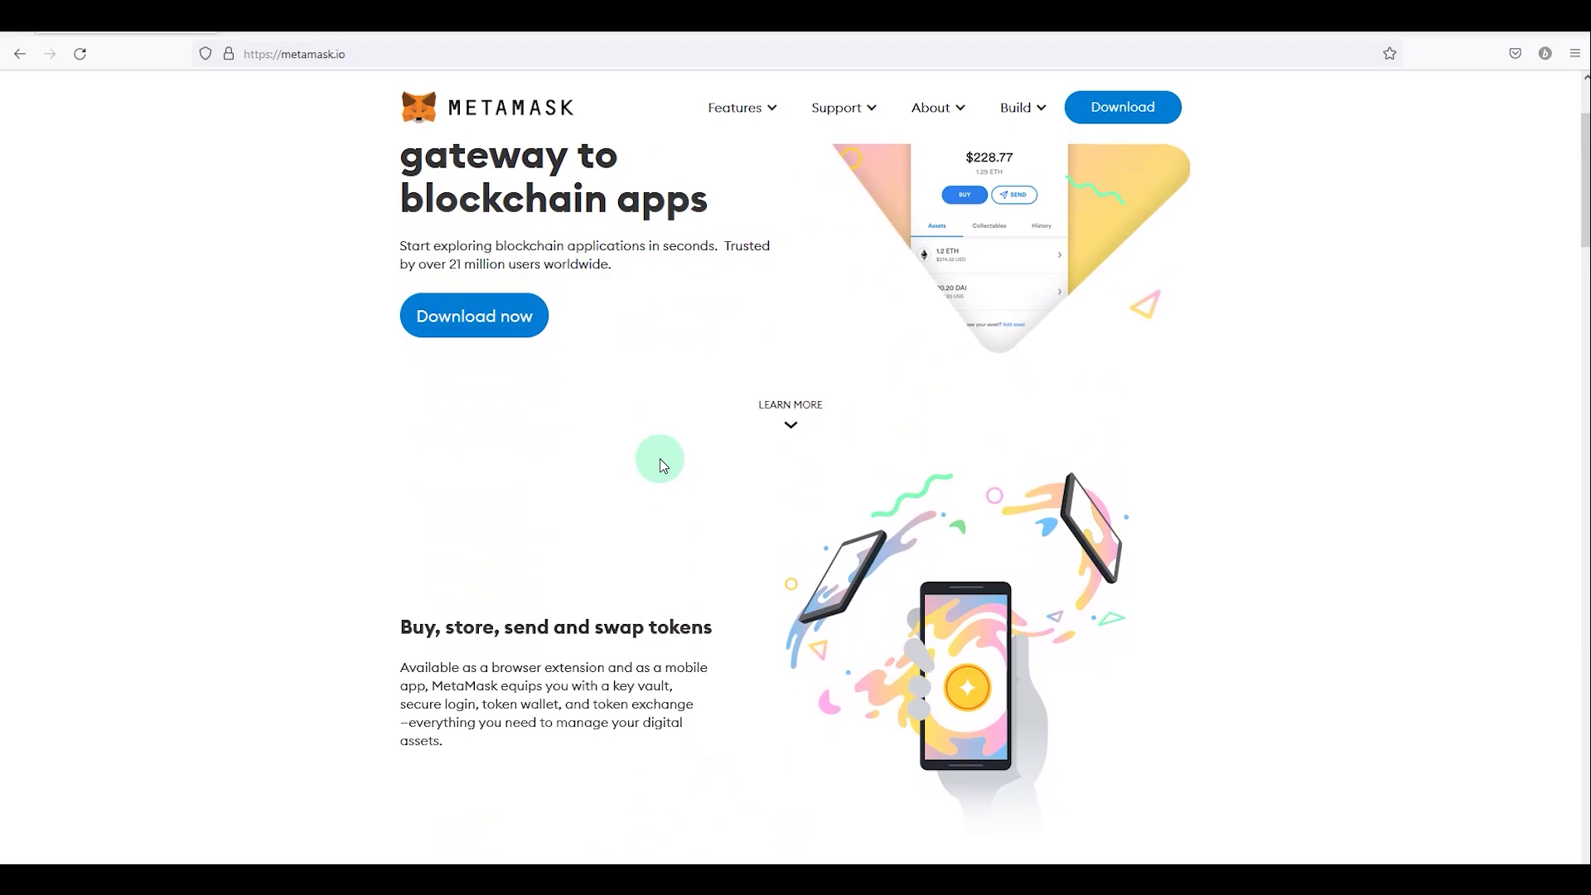
scroll(663, 463, "down", 5)
scroll(633, 459, "up", 6)
scroll(634, 459, "up", 2)
left_click(489, 494)
Step: Continue to the MetaMask extension listing on Firefox Browser Add-ons
scroll(532, 533, "down", 4)
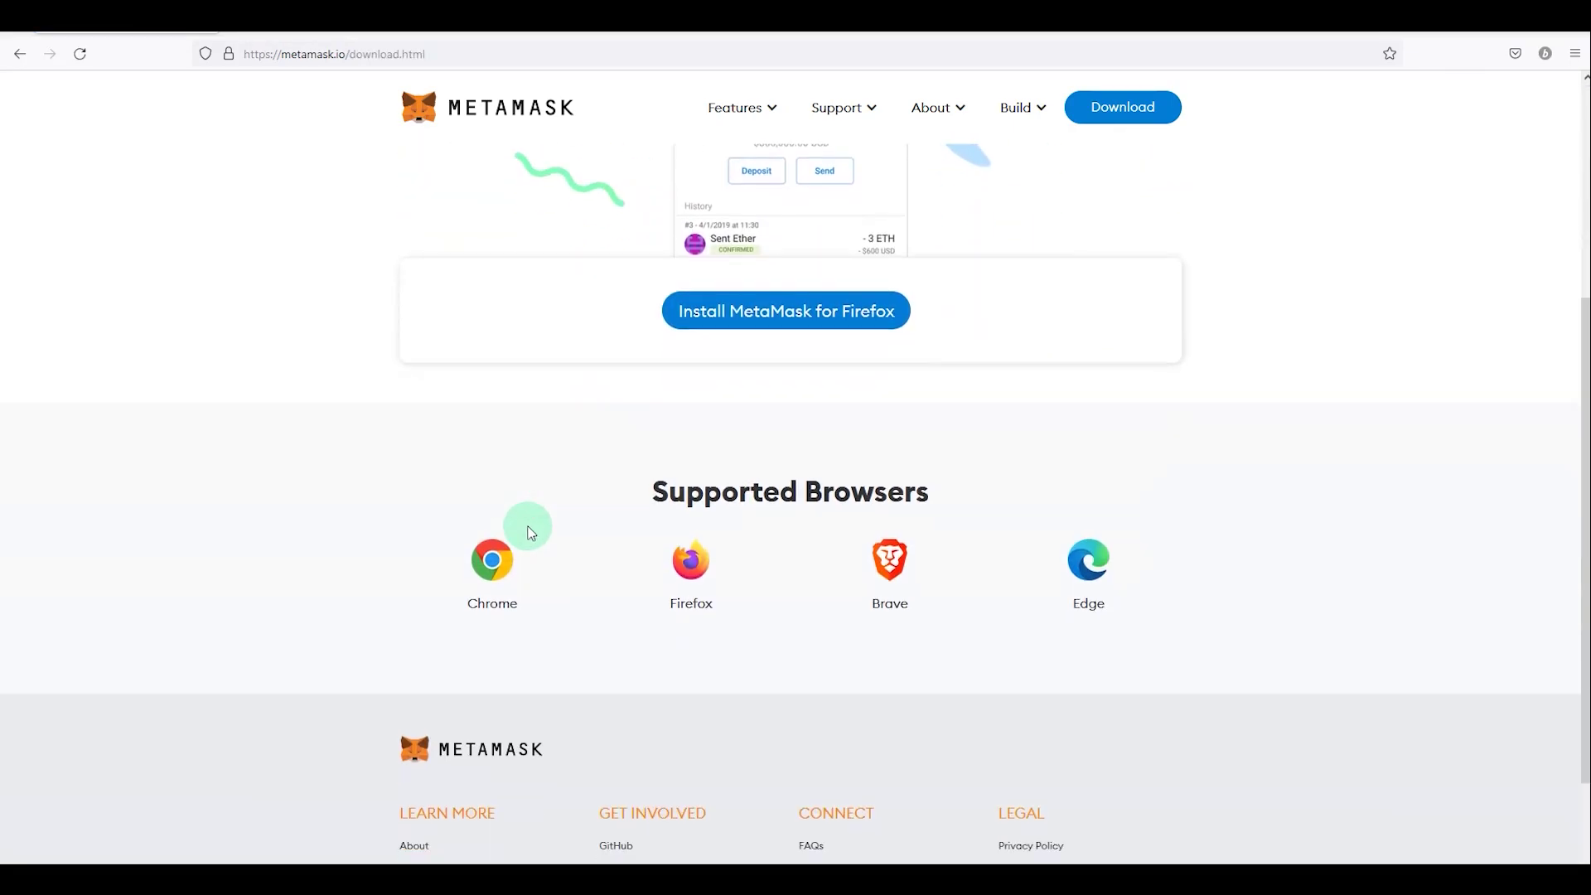
scroll(531, 533, "down", 1)
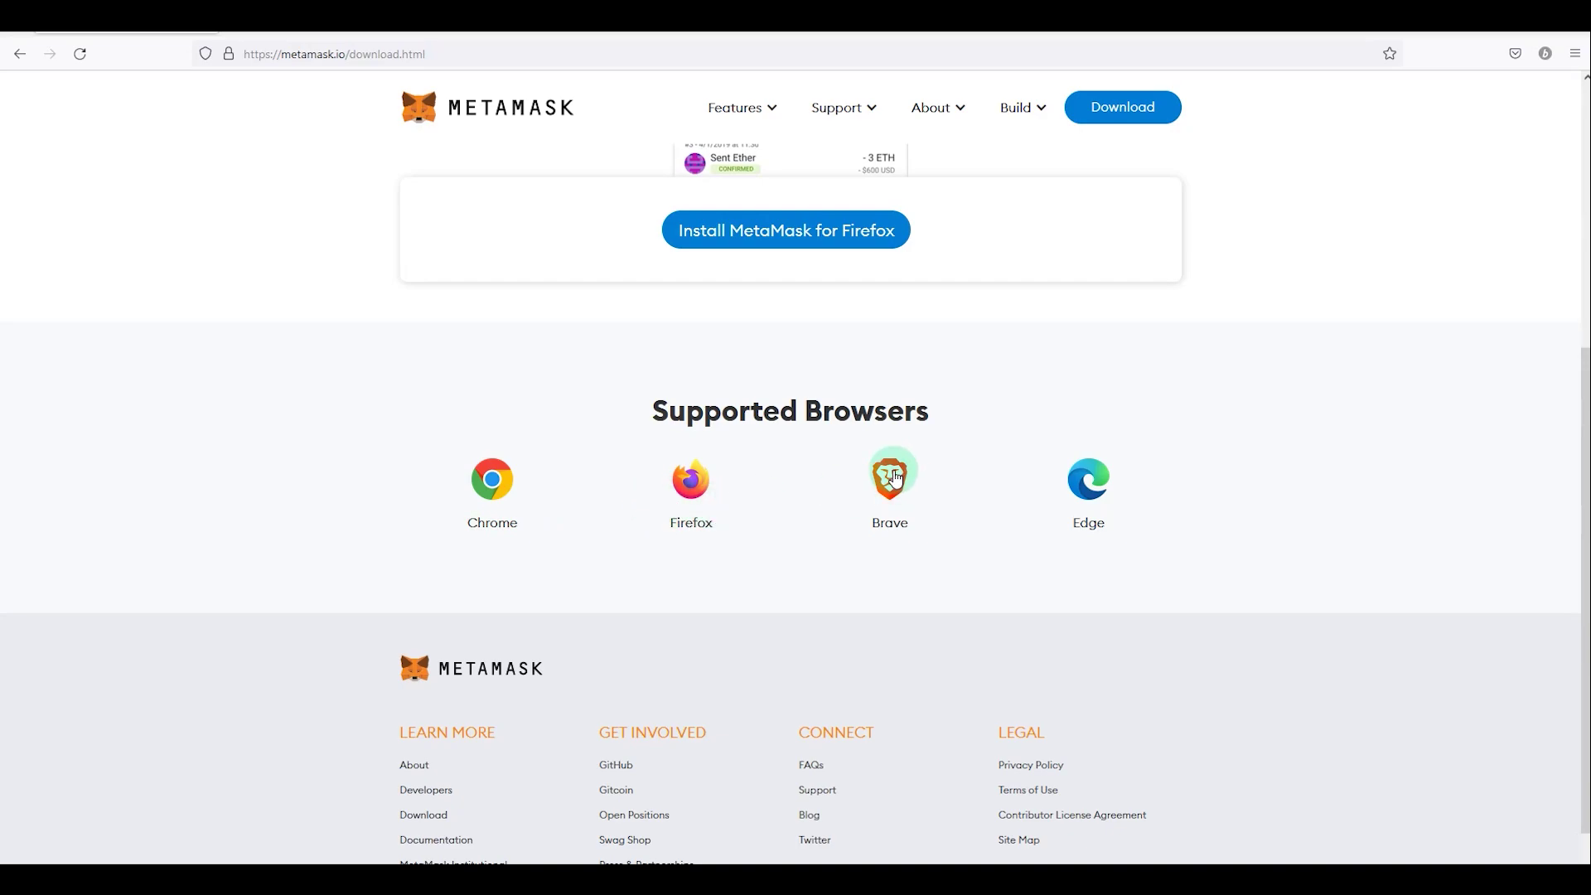
scroll(632, 533, "up", 4)
left_click(794, 570)
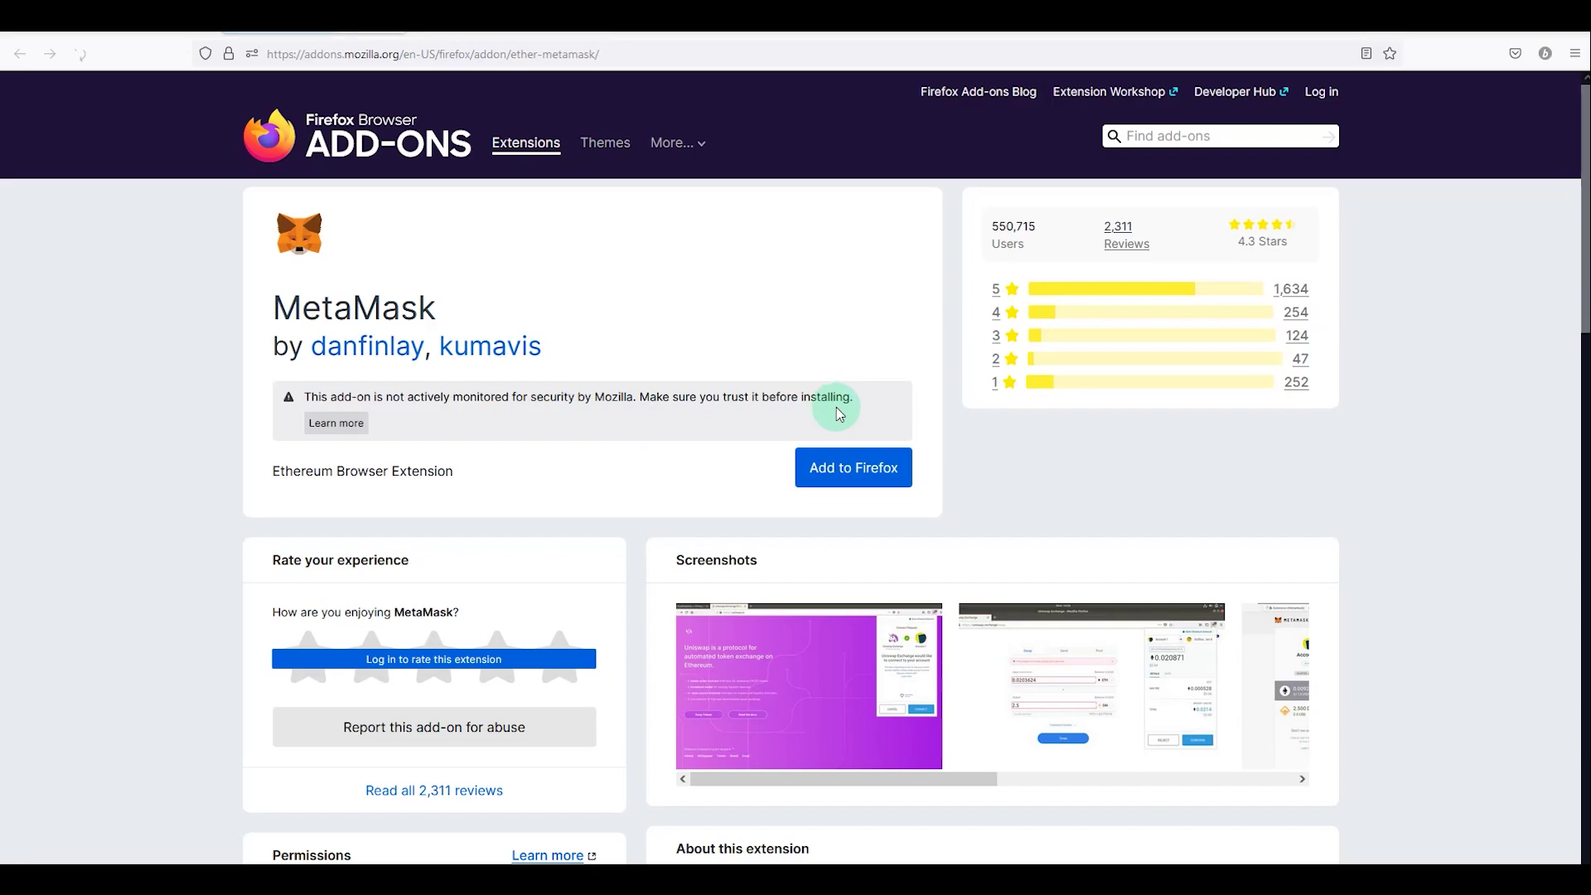
Step: Add MetaMask to Firefox and approve the extension's requested permissions
left_click(838, 470)
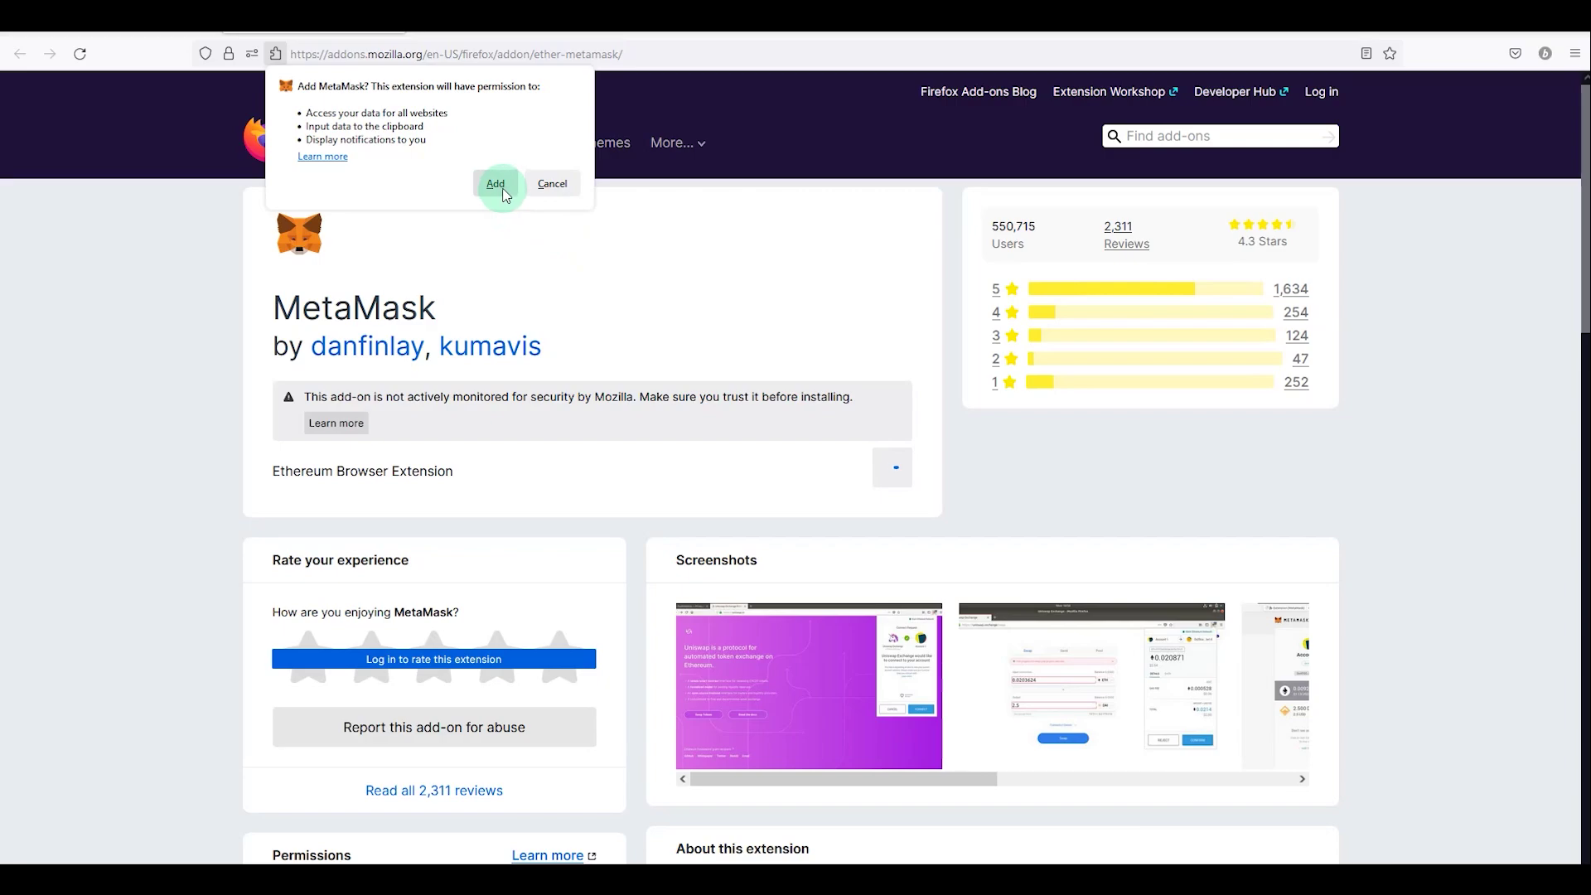
left_click(501, 189)
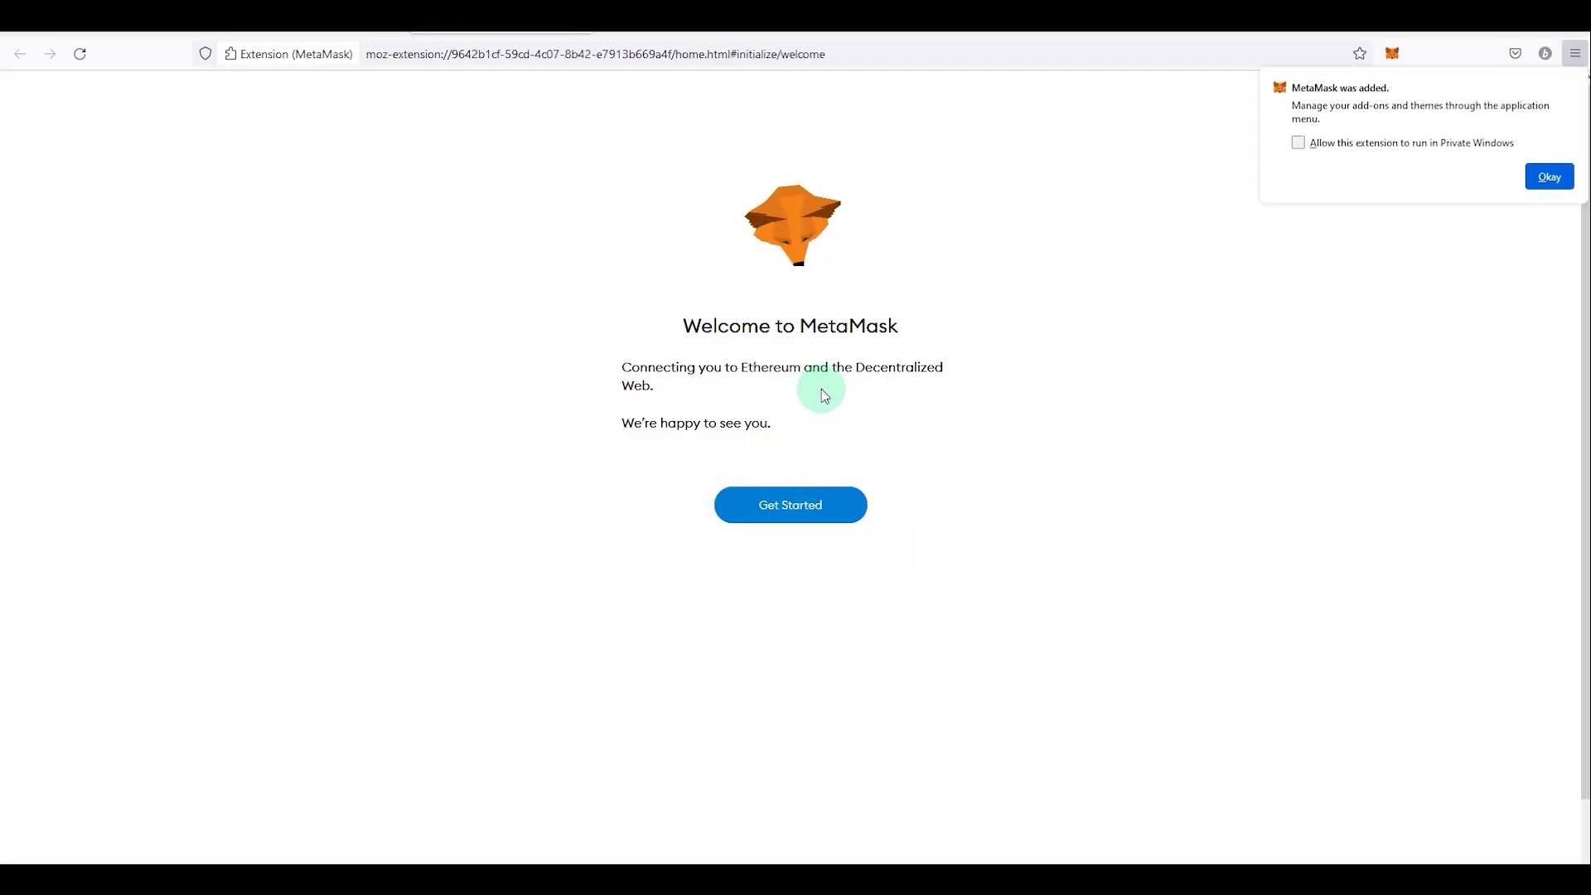
Step: Start creating a new MetaMask wallet and agree to share anonymized usage data
left_click(821, 390)
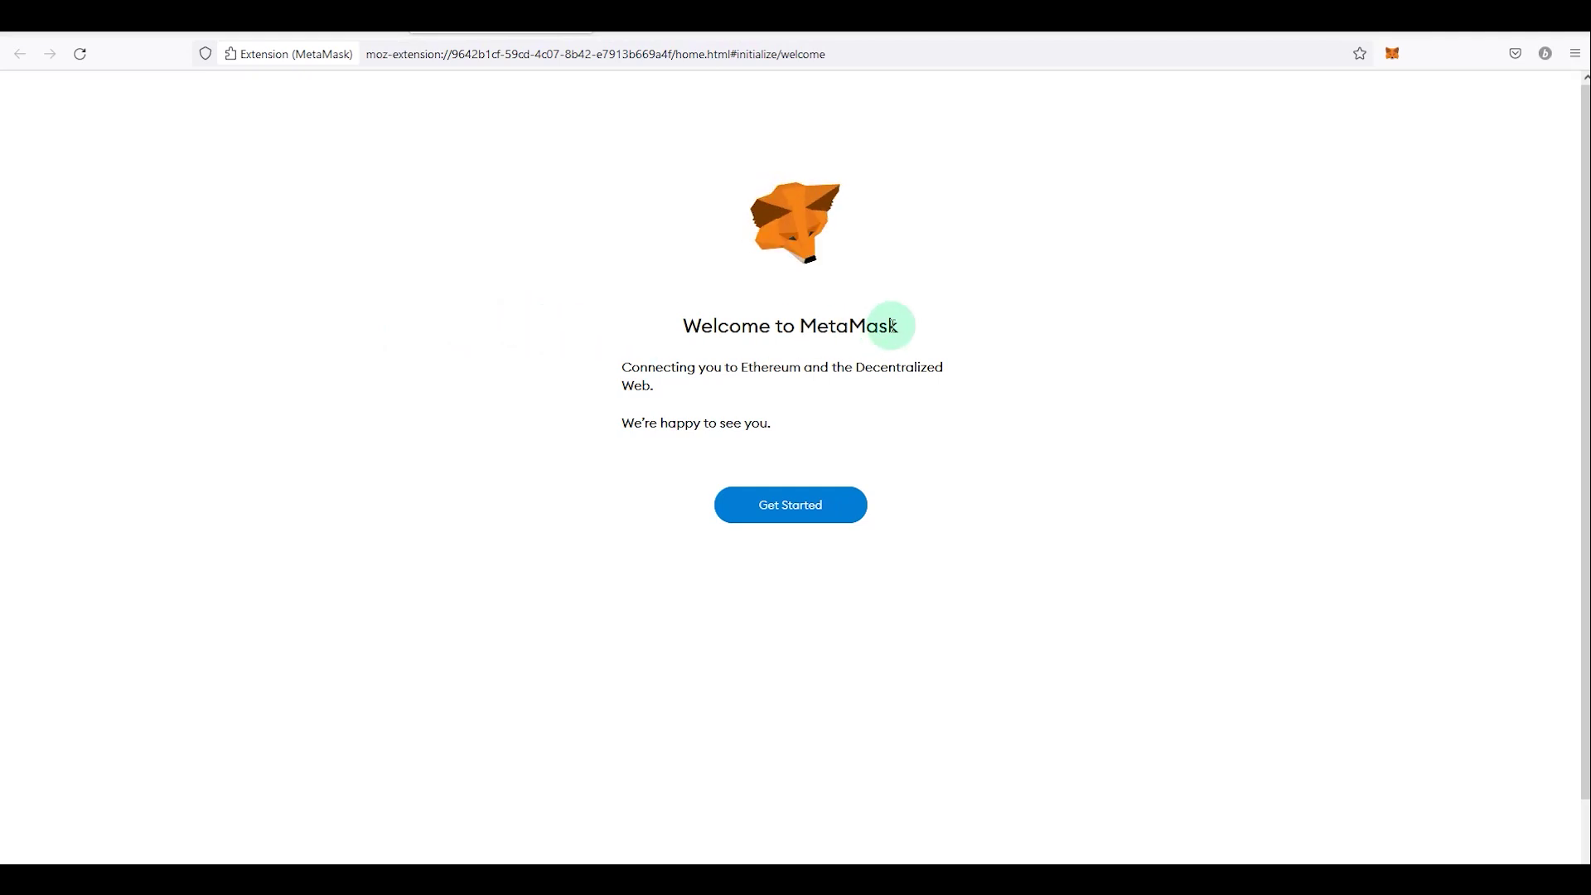
left_click(787, 507)
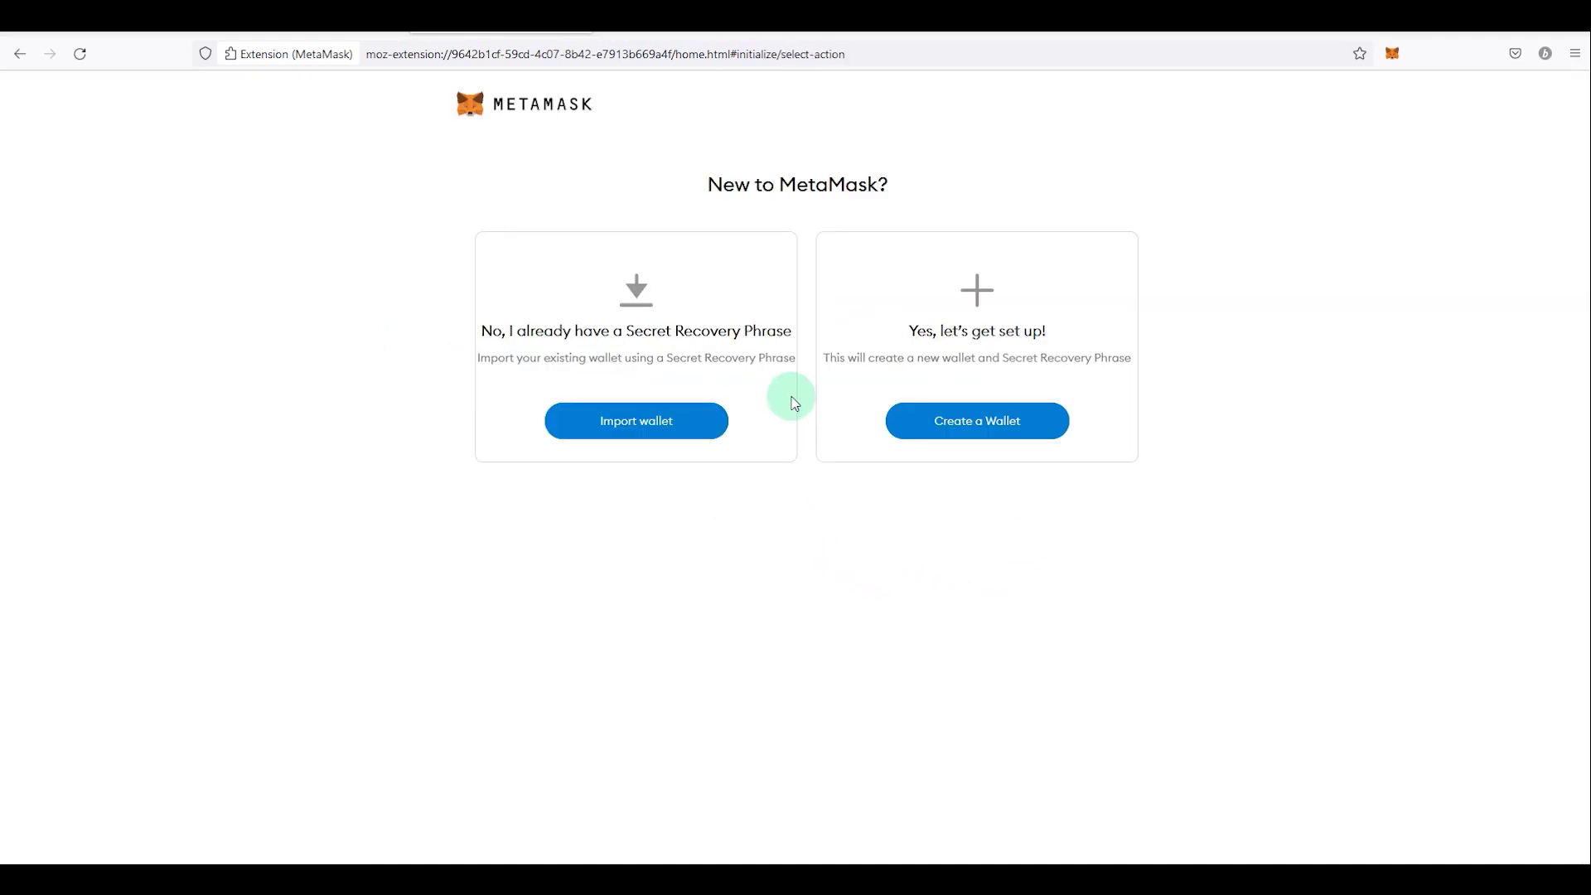
left_click(989, 427)
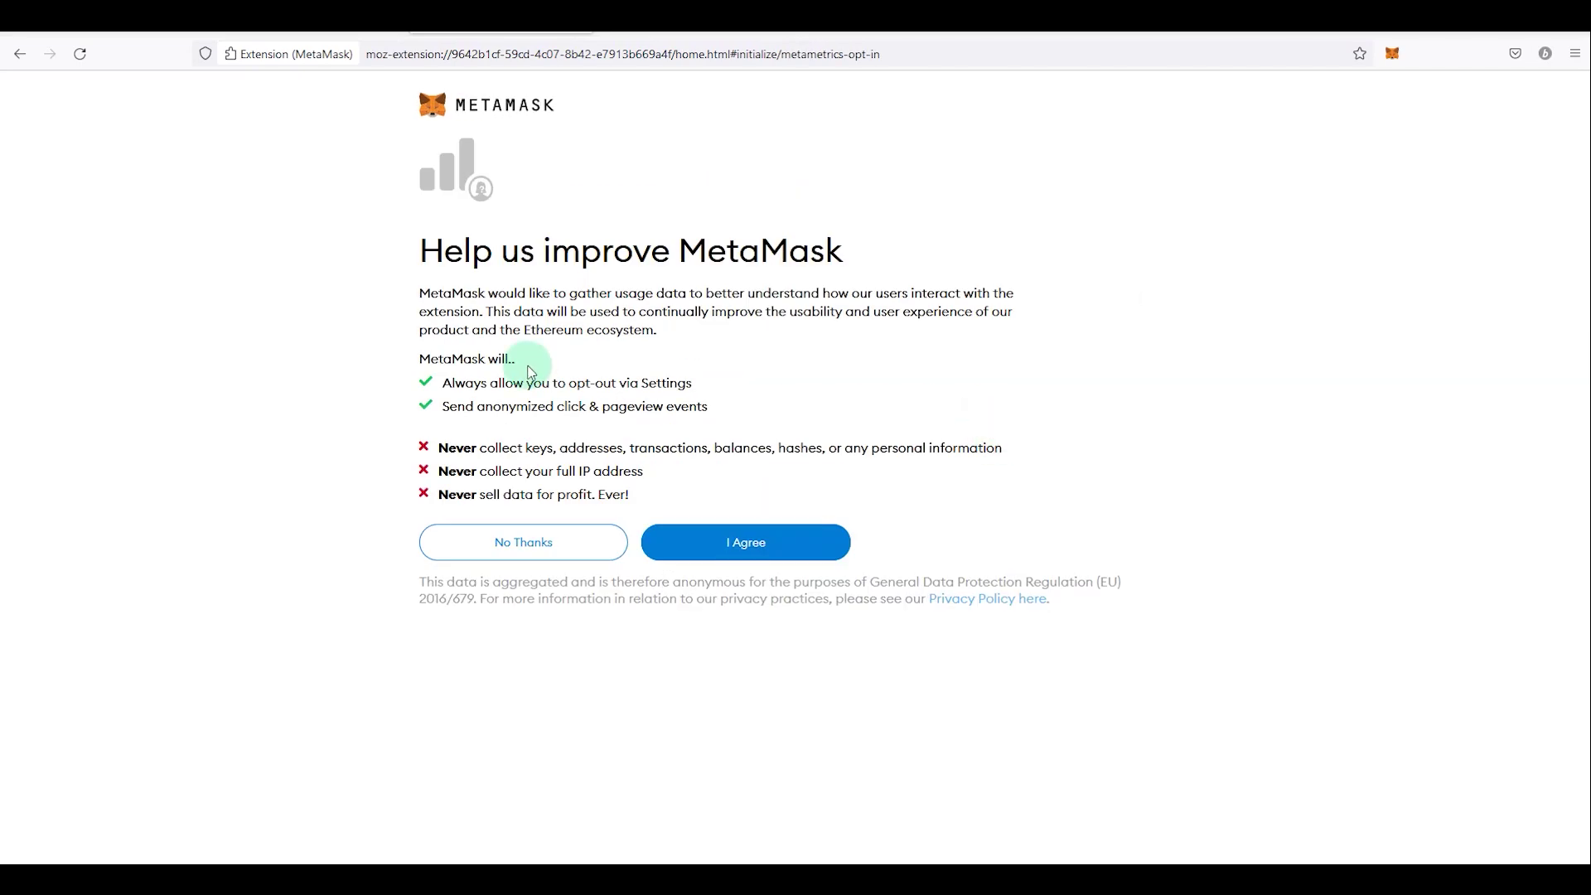
left_click(735, 546)
Step: Set the suggested strong password, accept the Terms of Use, and don't save it in the browser
left_click(586, 263)
left_click(586, 266)
left_click(602, 303)
left_click(650, 369)
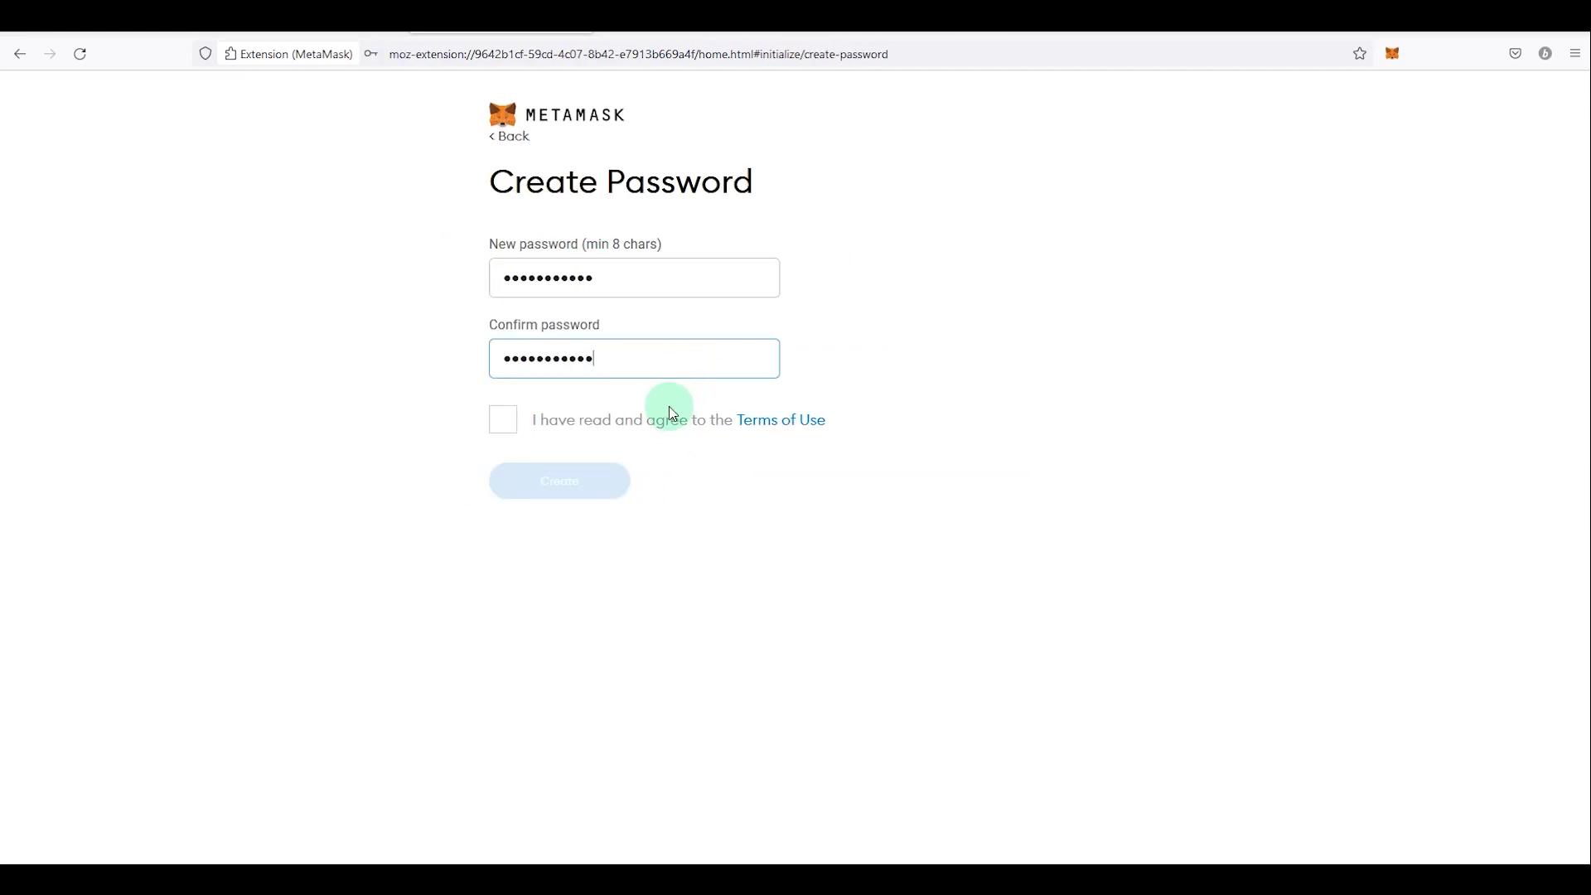
left_click(503, 420)
left_click(541, 485)
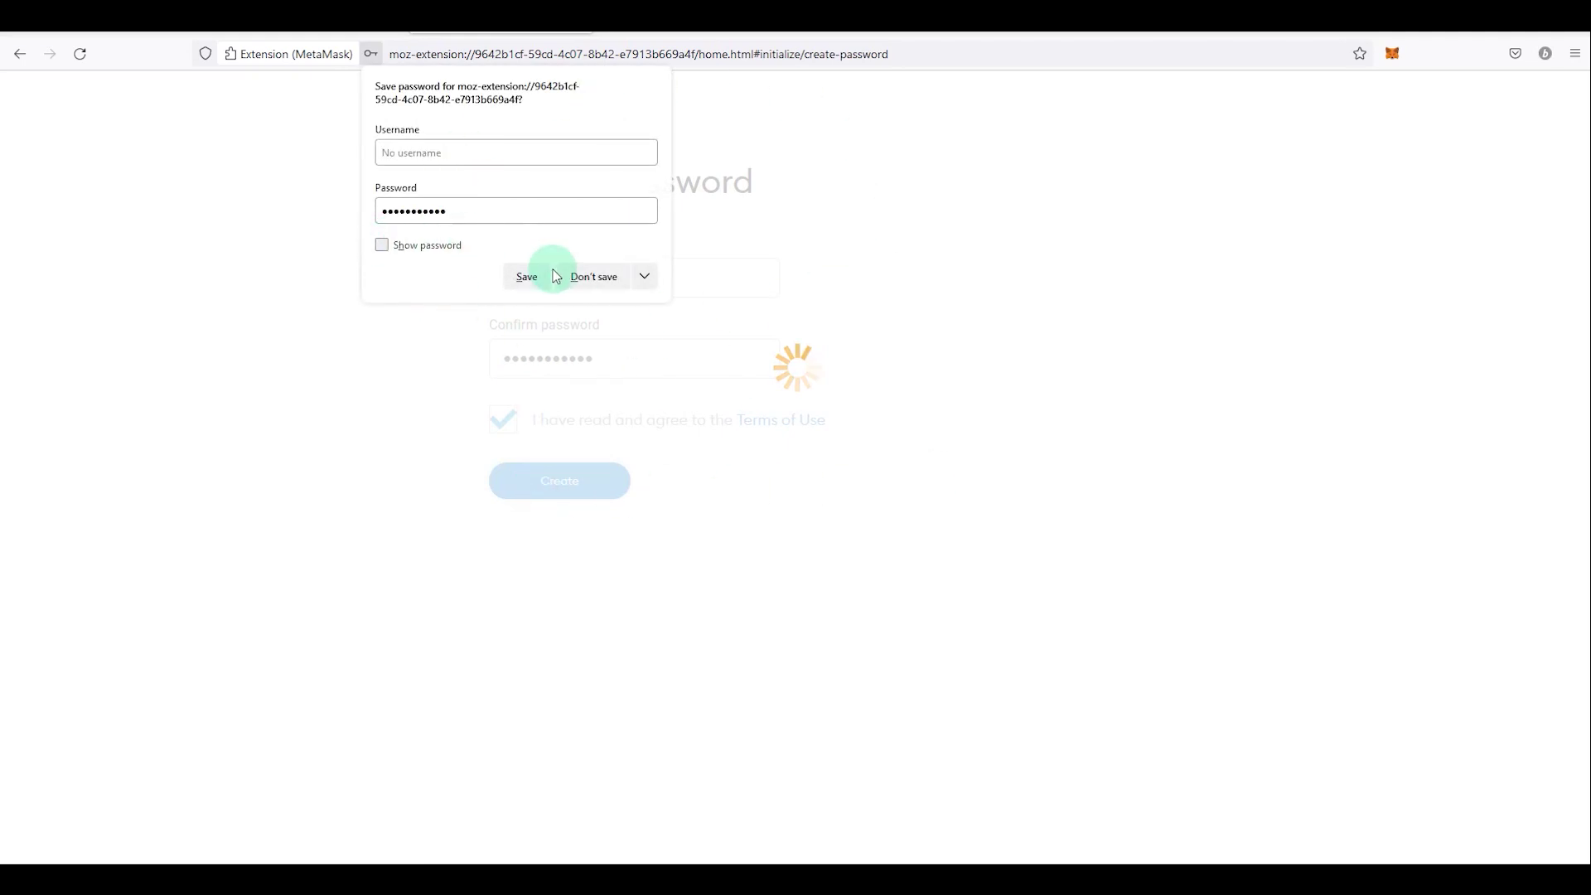
left_click(587, 276)
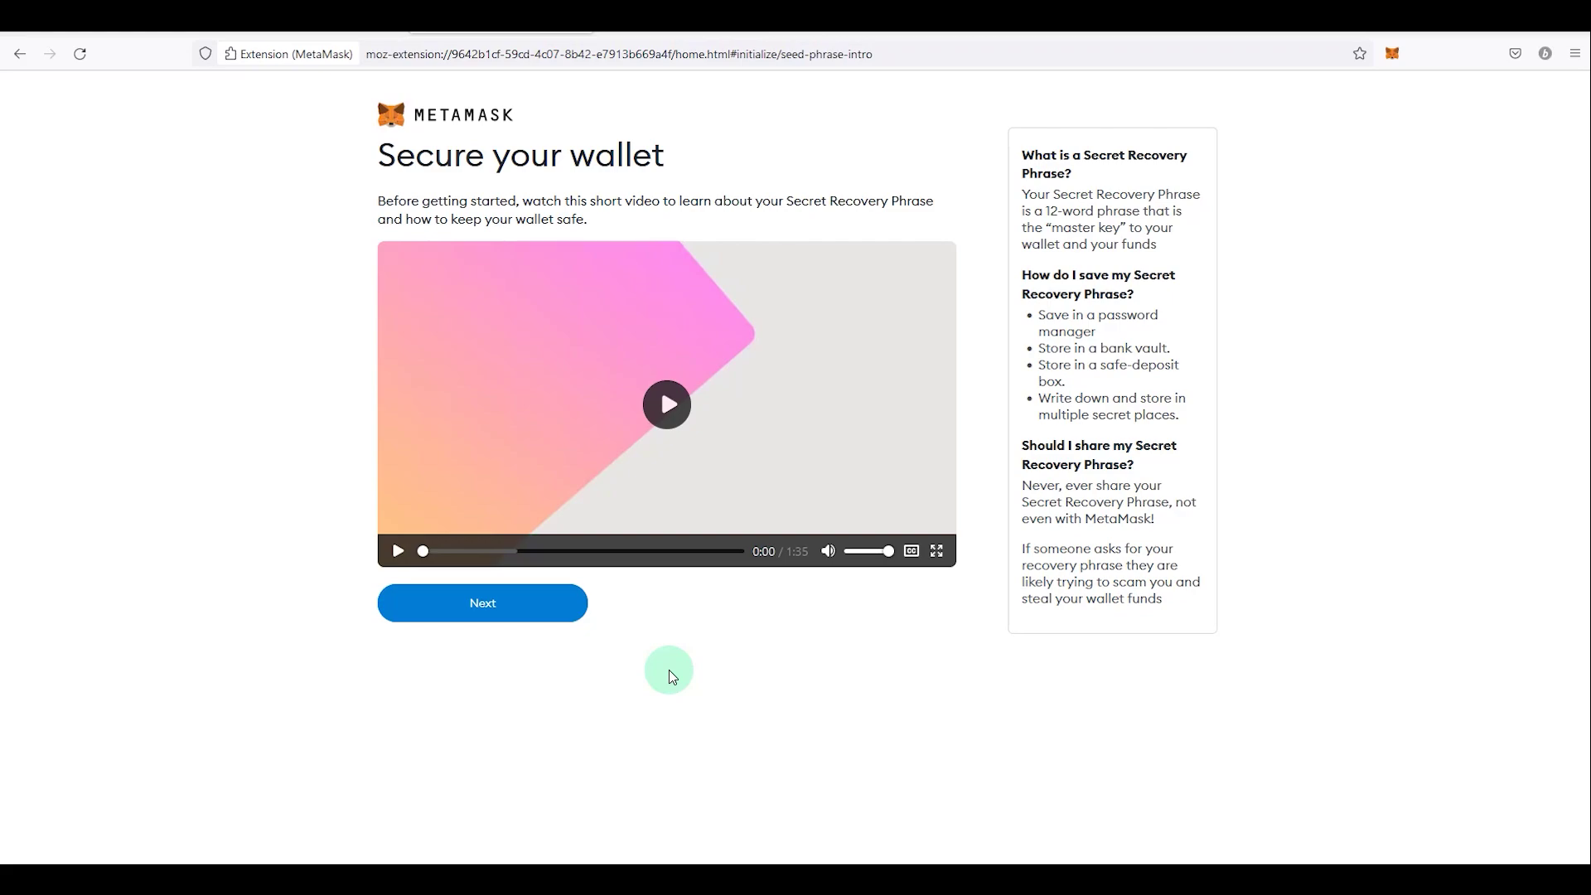
Step: Reveal and confirm the Secret Recovery Phrase, then finish to the Account 1 home
left_click(519, 617)
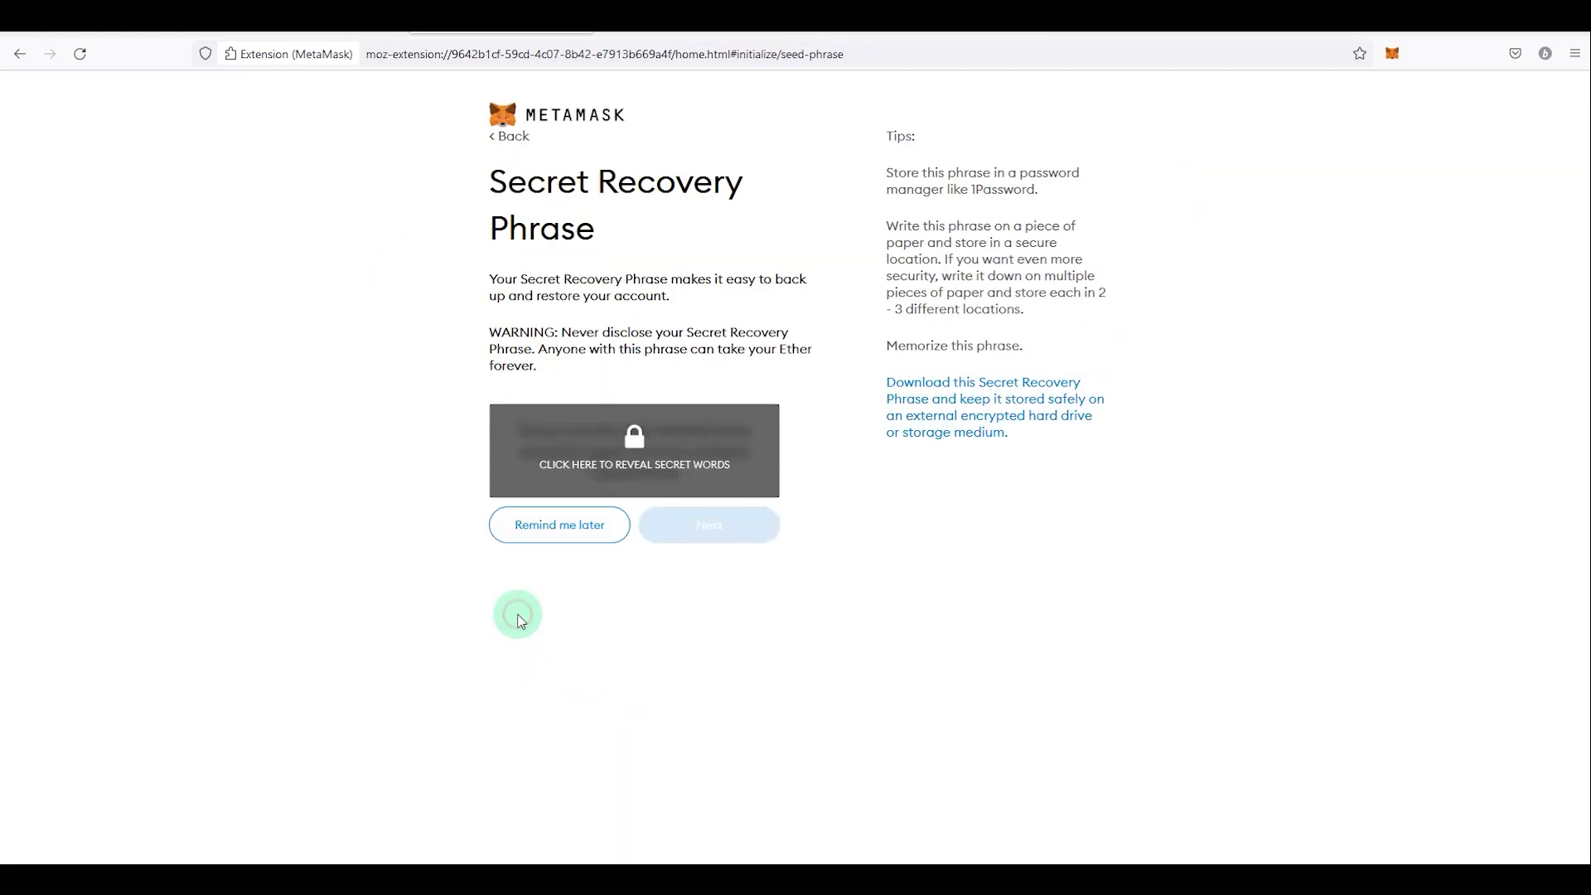
left_click(660, 439)
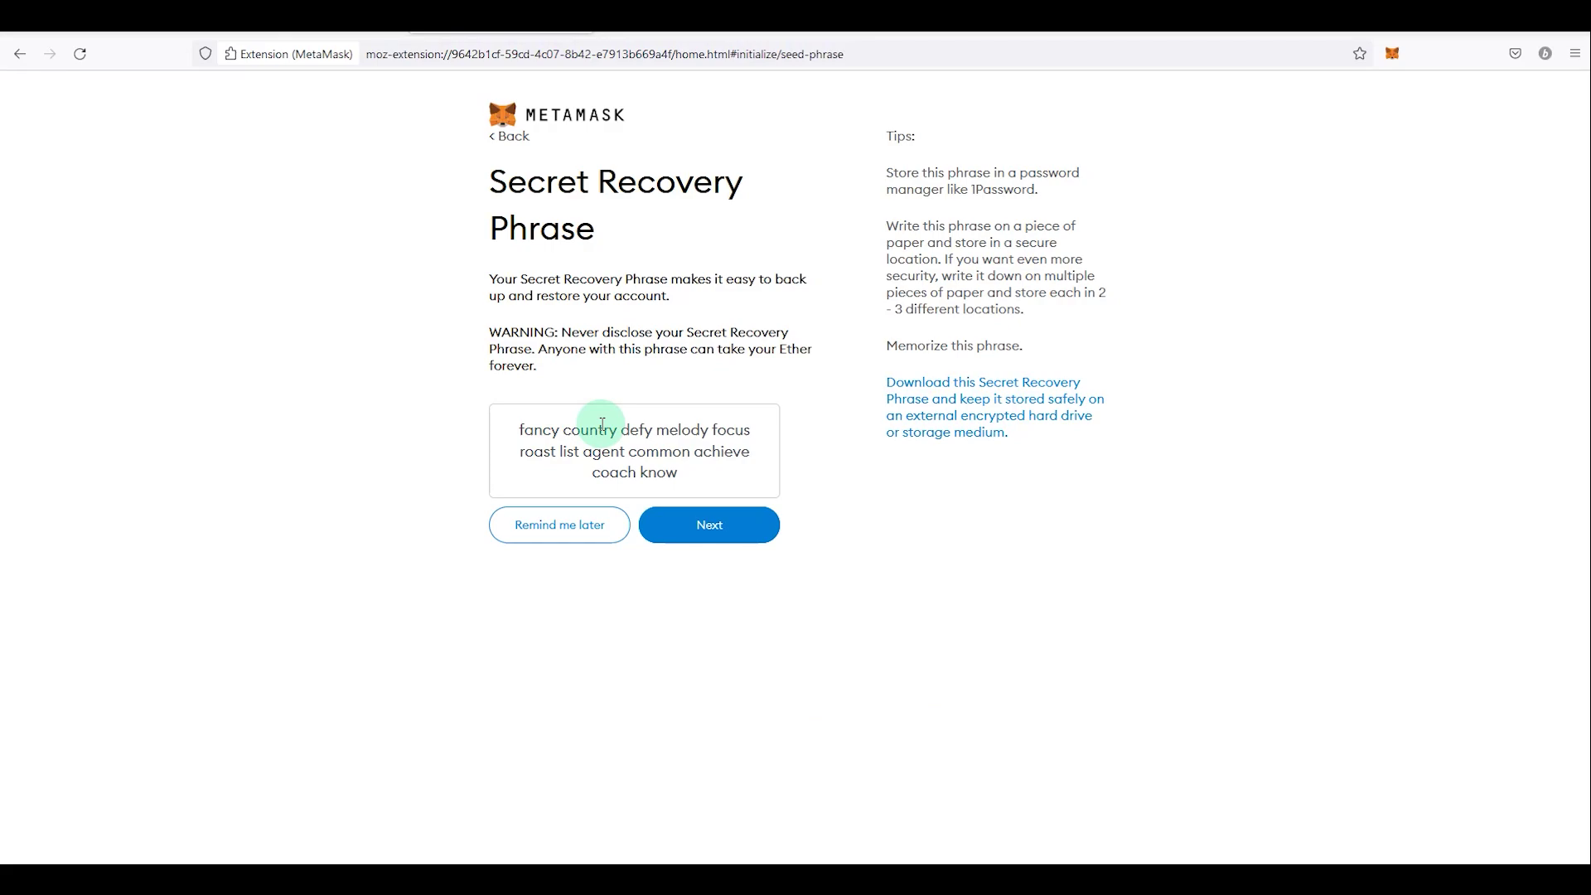
left_click(704, 529)
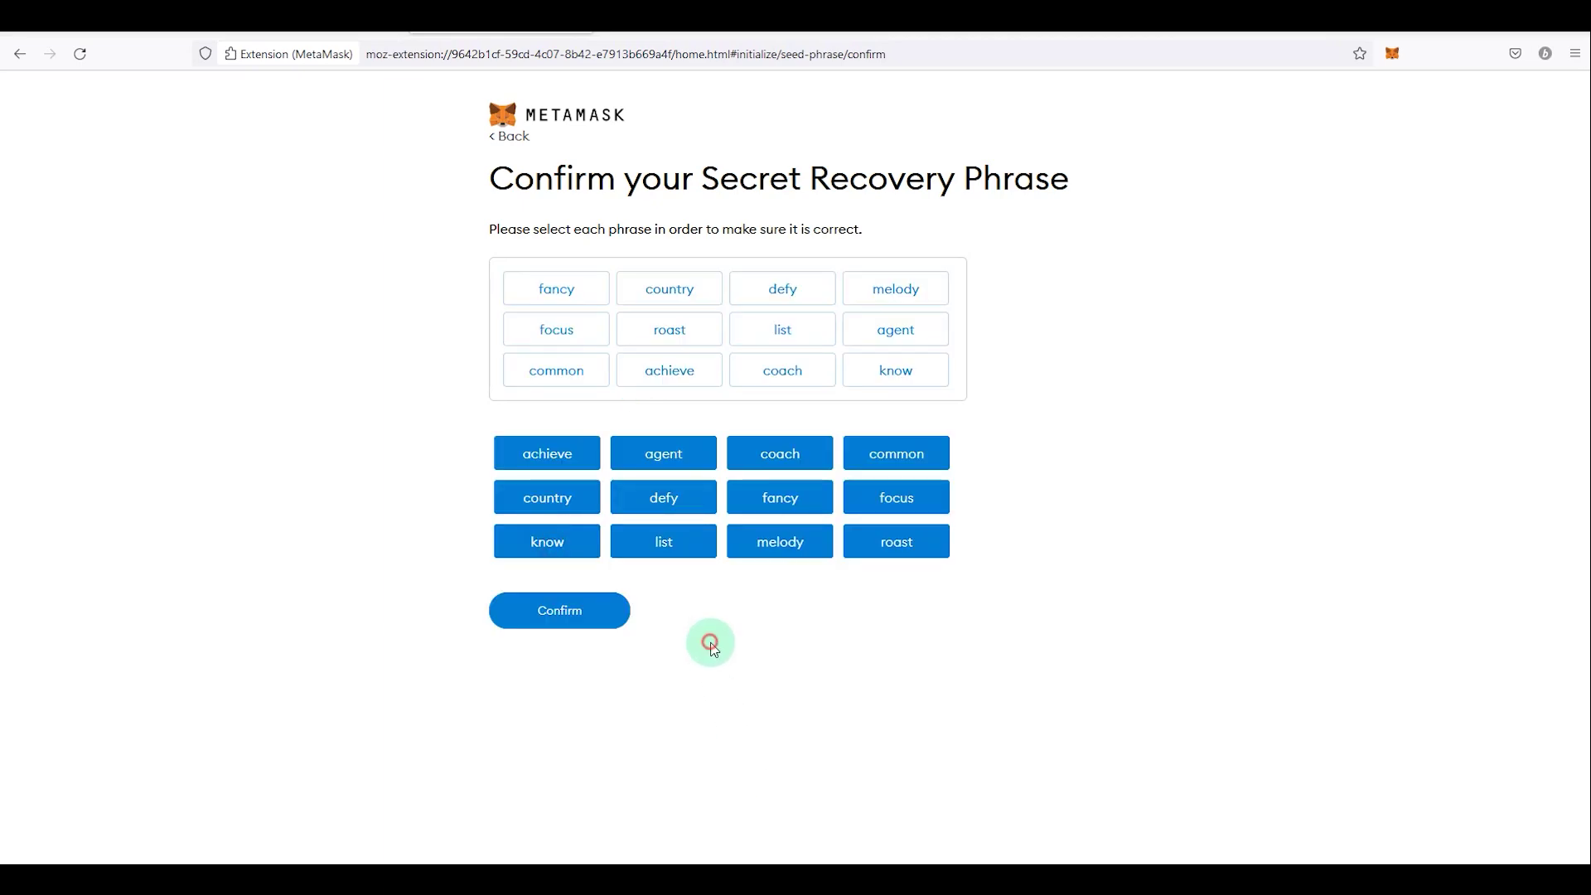
left_click(550, 610)
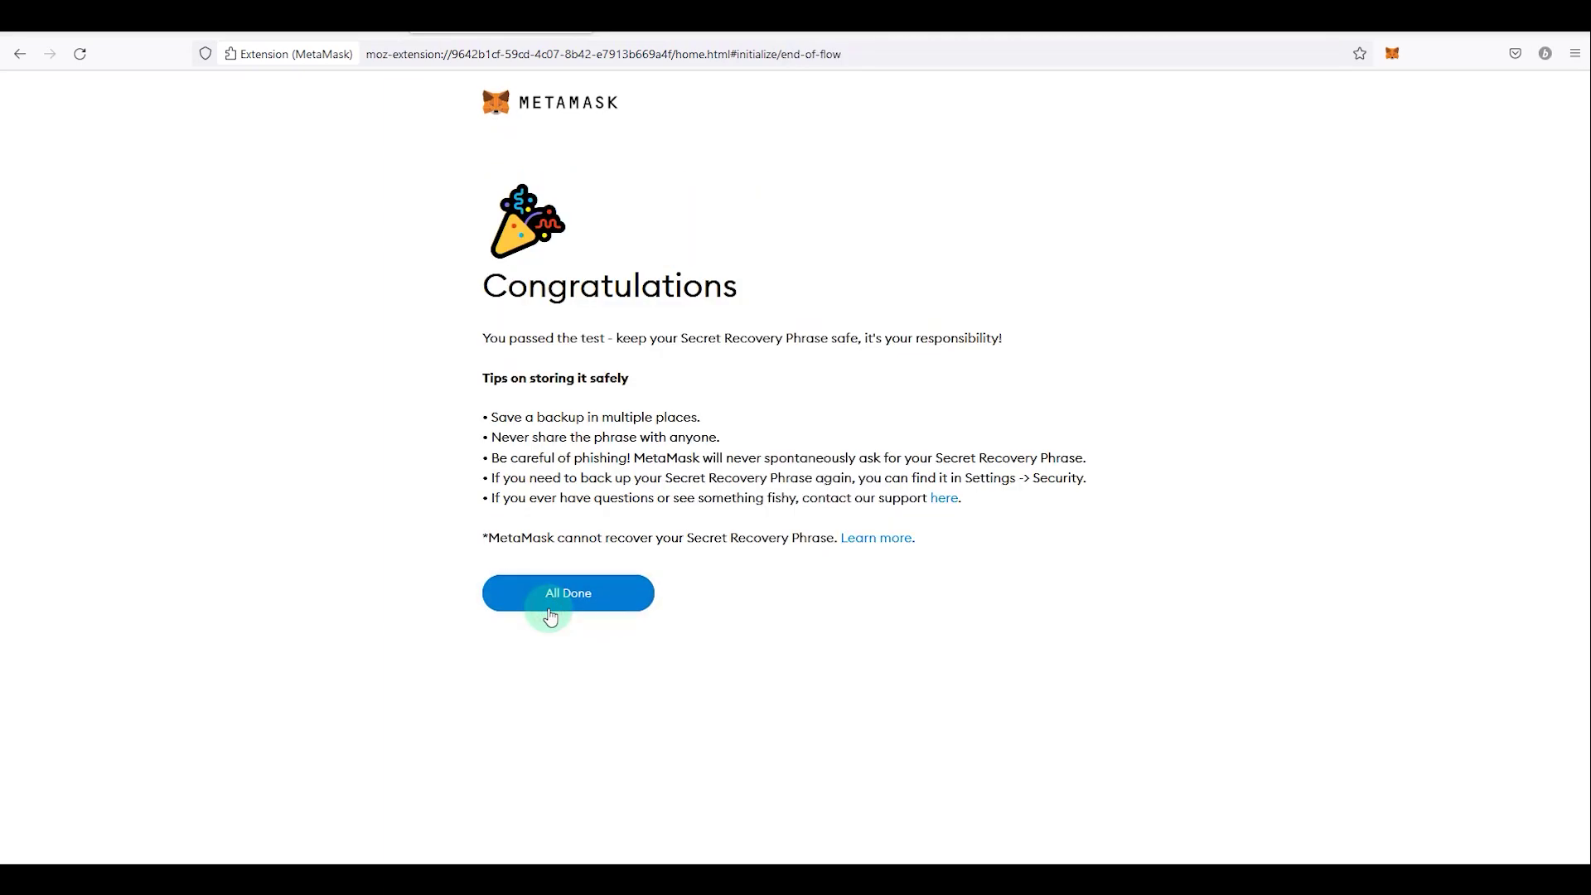
left_click(615, 594)
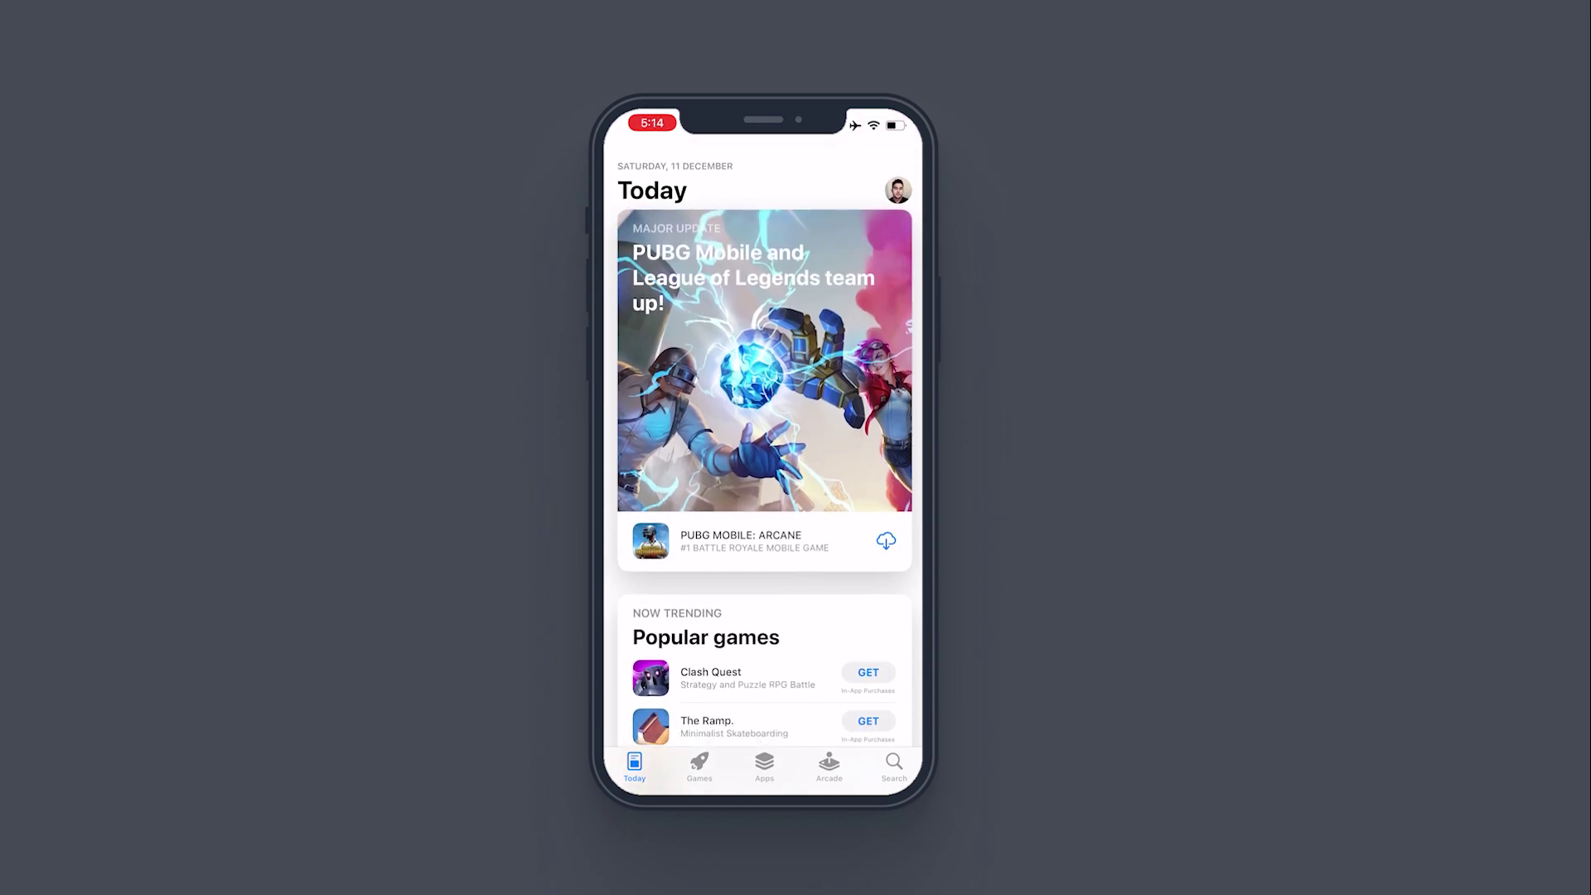
Step: Search the App Store for 'metamask'
left_click(740, 163)
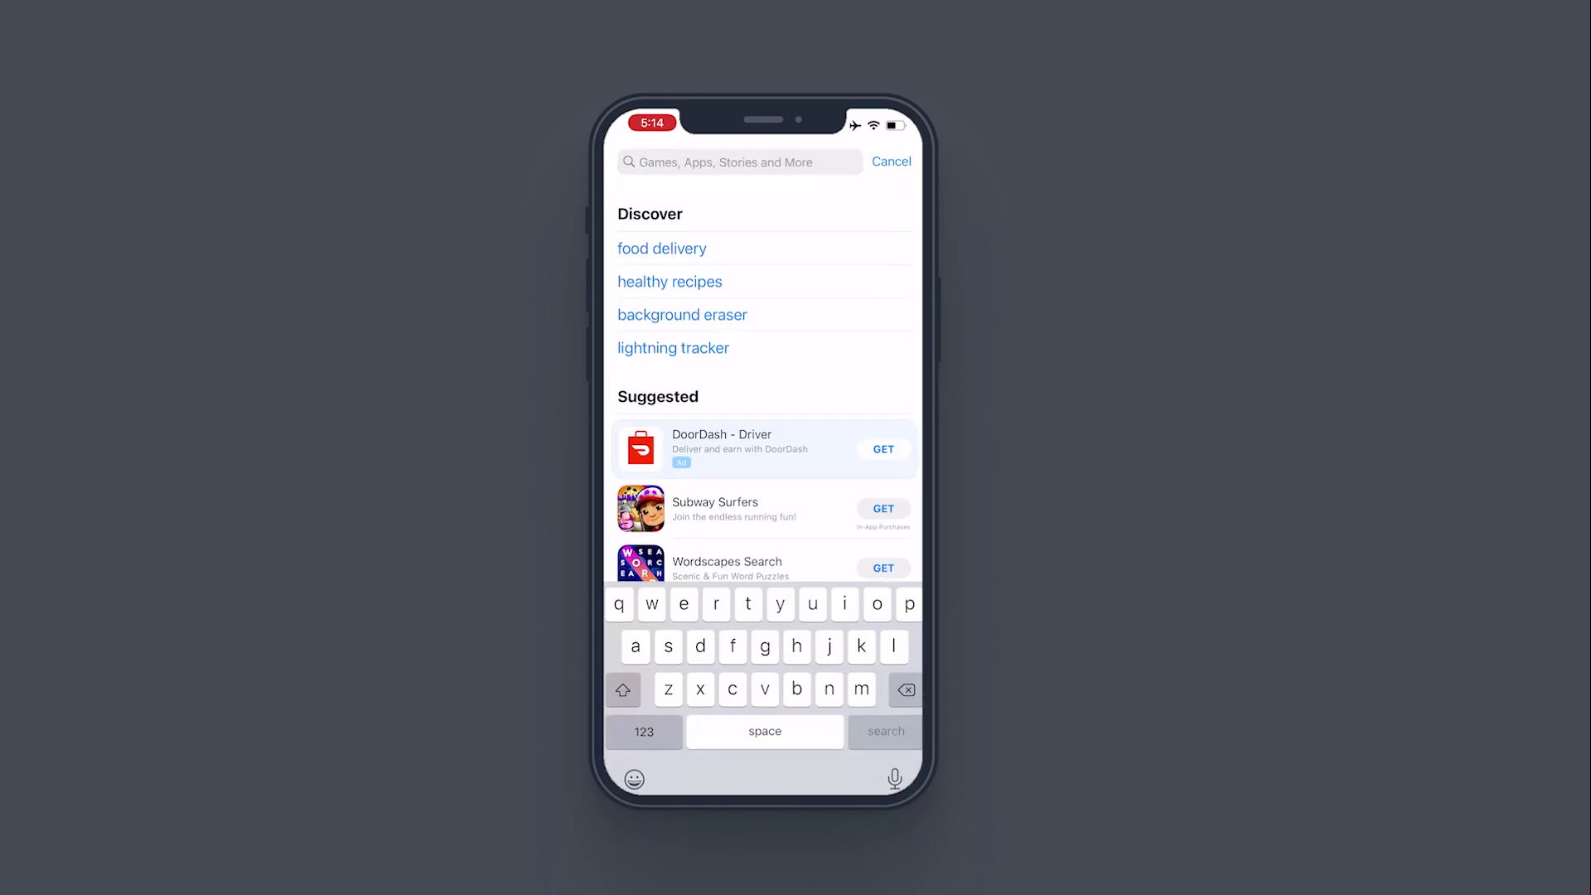
type("metamask")
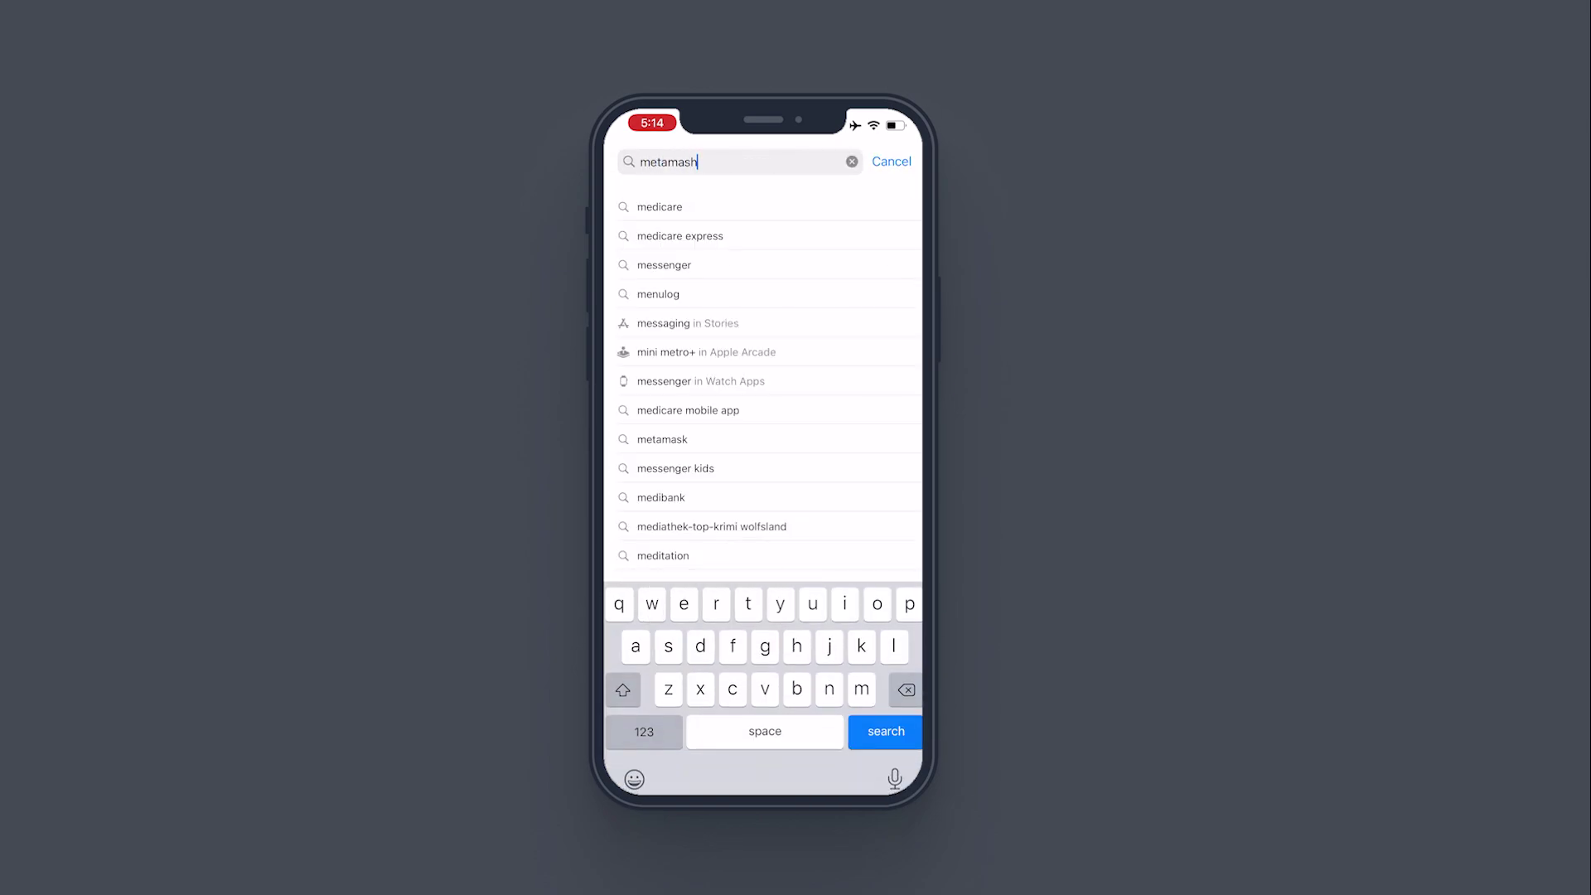
key("Return")
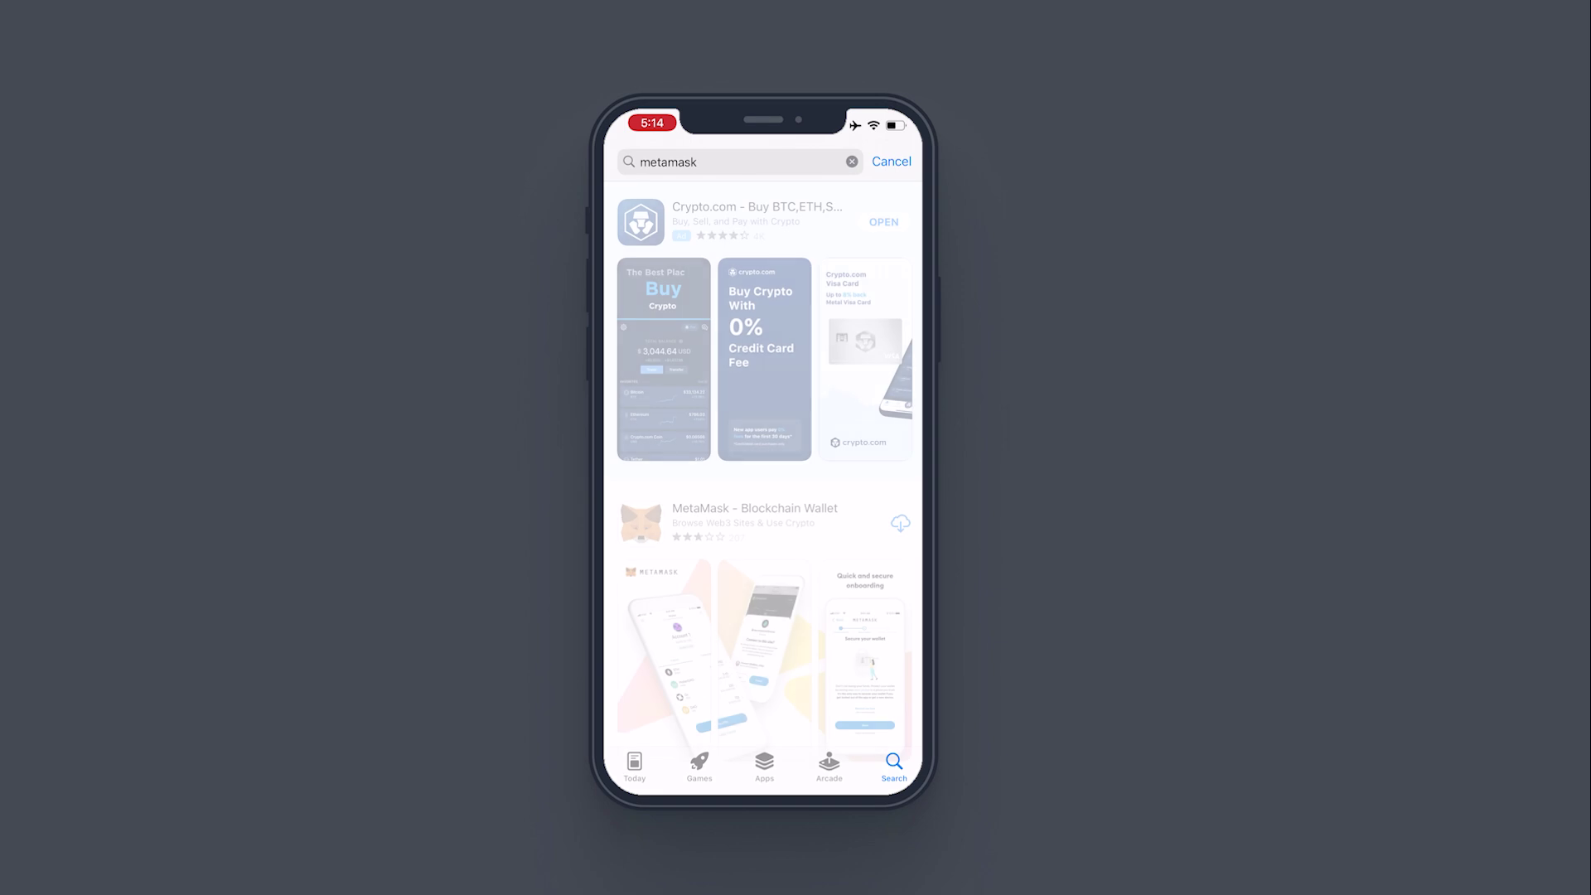
Step: Open the MetaMask - Blockchain Wallet store page and launch the app
scroll(763, 456, "down", 2)
left_click(746, 344)
scroll(762, 456, "down", 5)
scroll(762, 456, "down", 5)
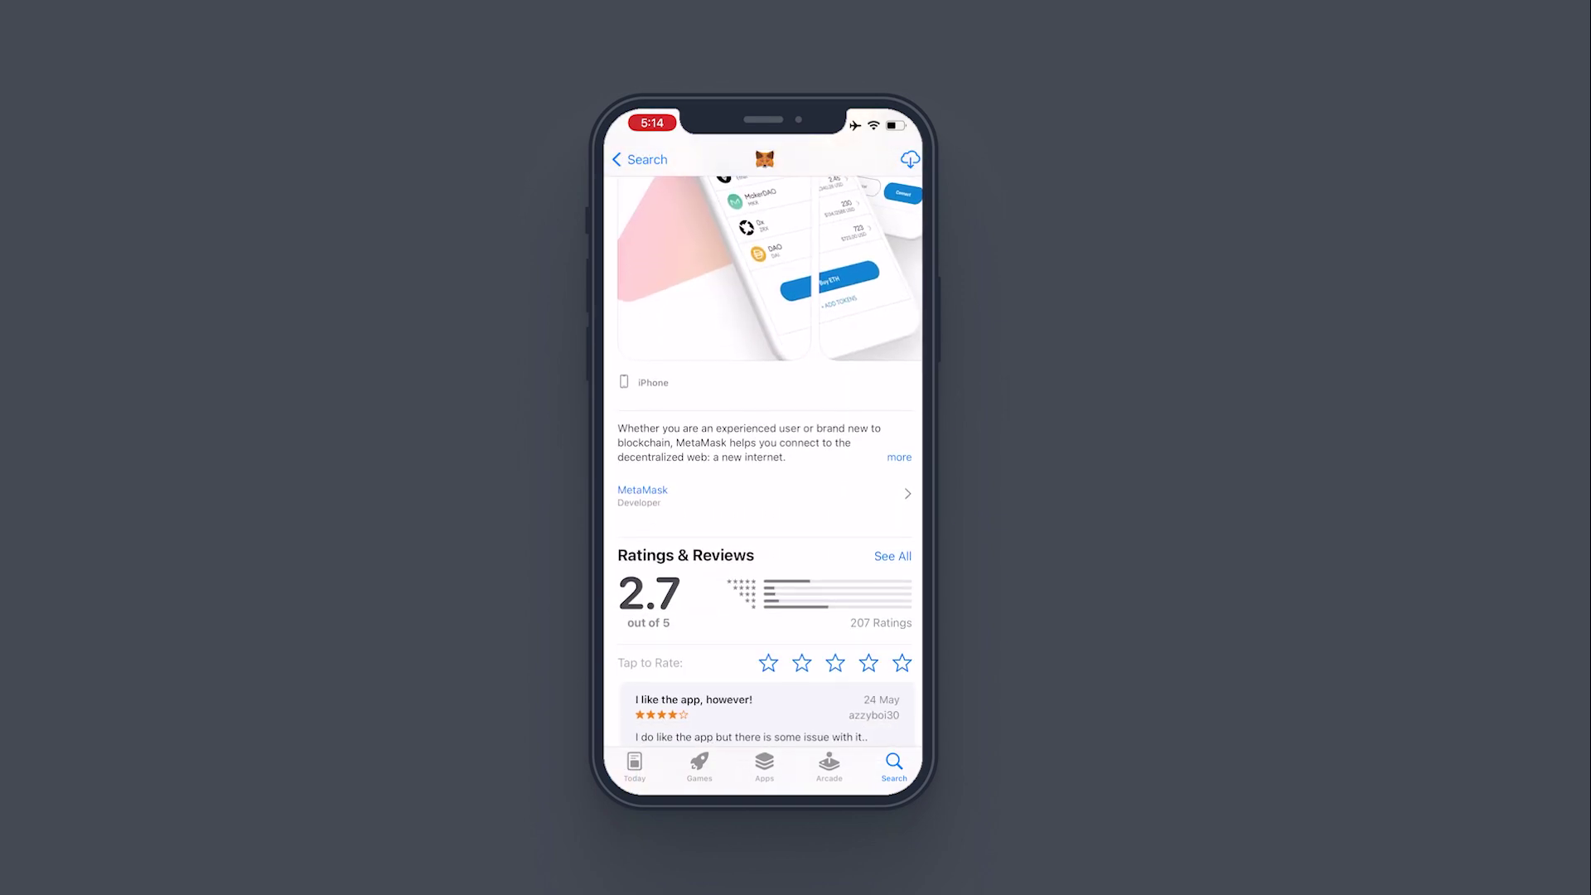
scroll(763, 456, "down", 3)
scroll(763, 456, "down", 7)
scroll(762, 455, "up", 2)
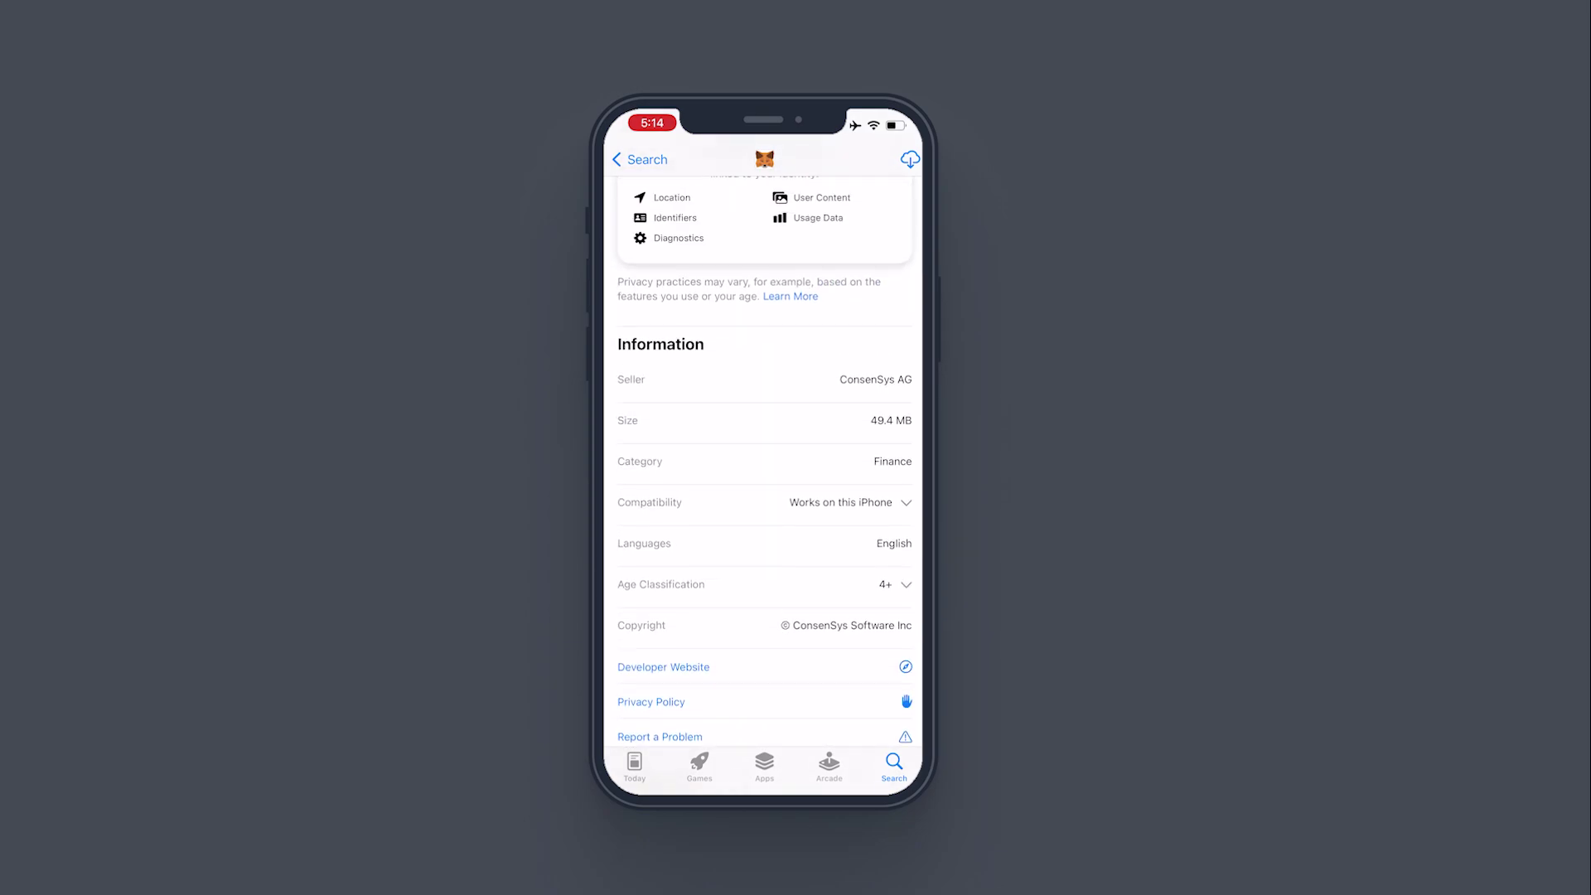
scroll(762, 456, "up", 15)
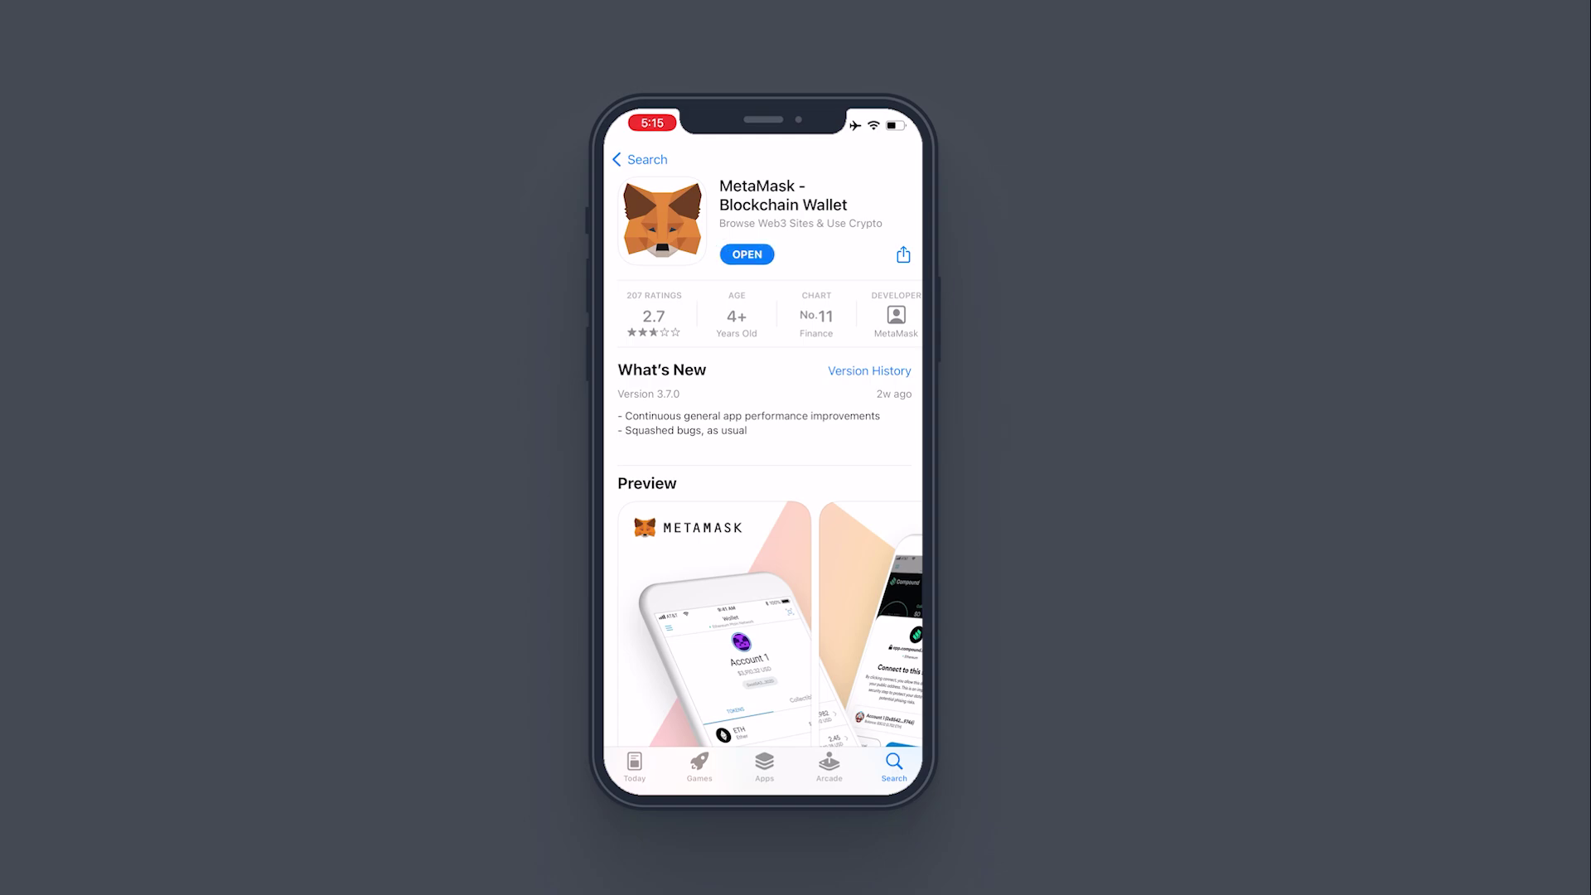
left_click(746, 254)
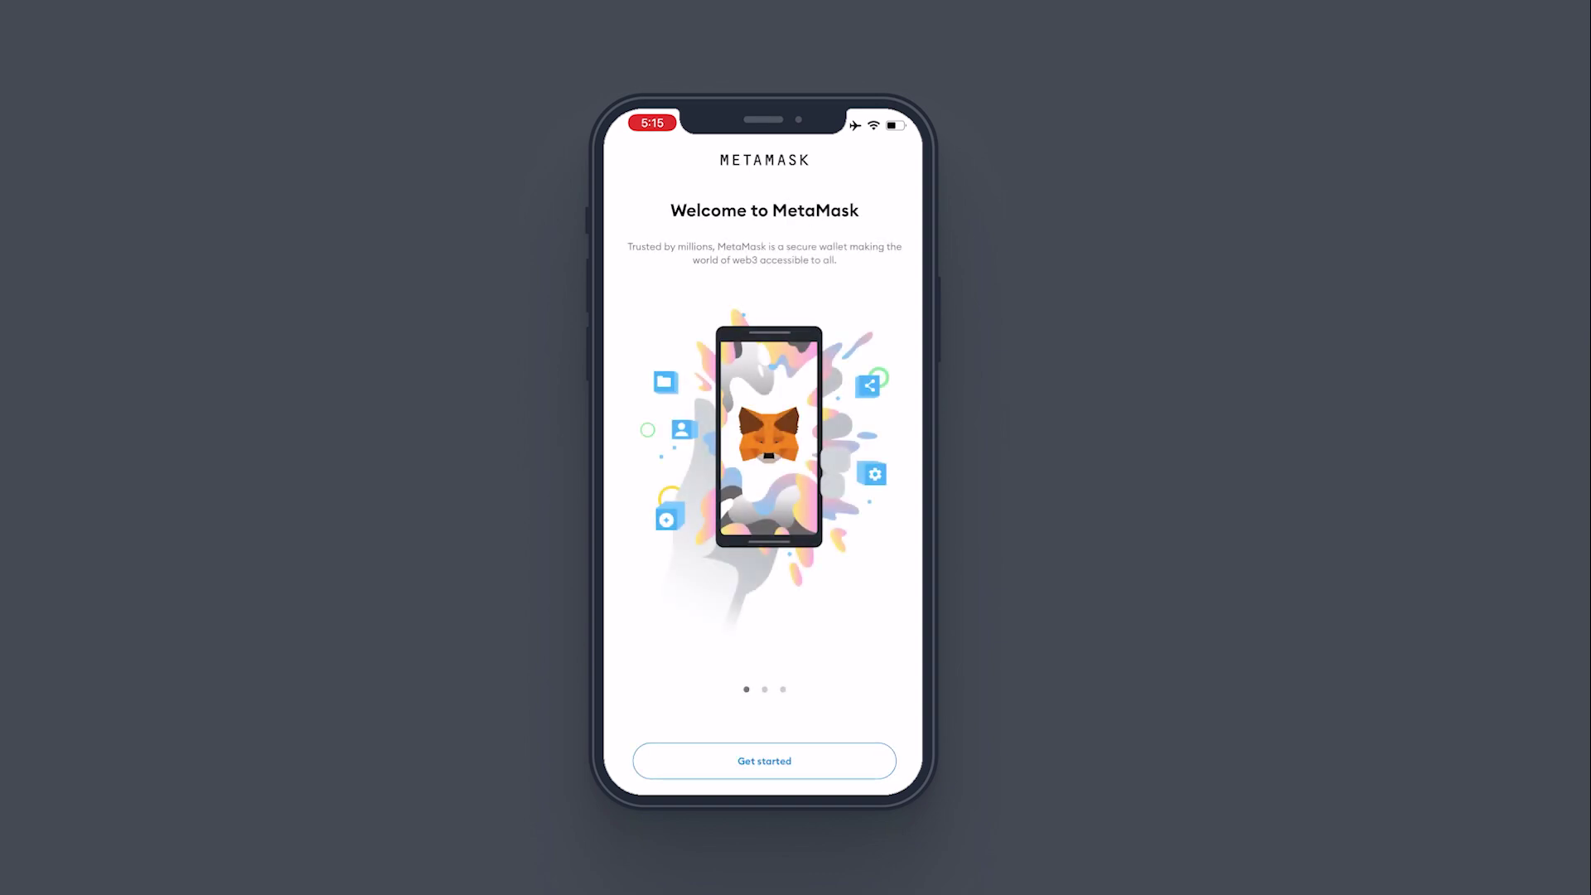
Step: Start creating a new wallet in the mobile app and agree to share usage data
left_click(764, 761)
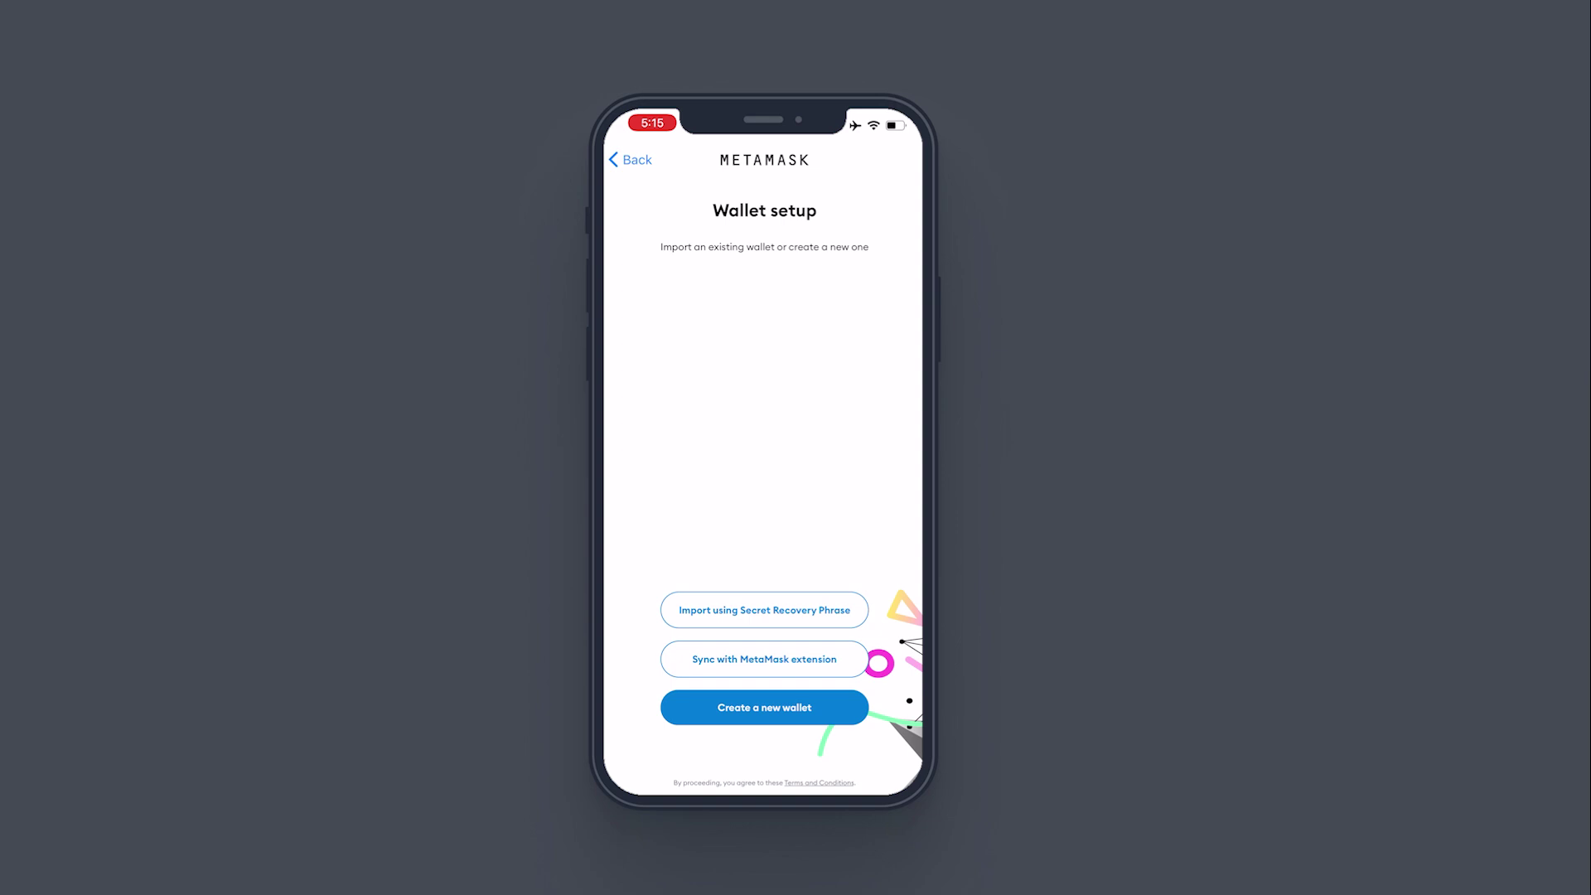
left_click(764, 707)
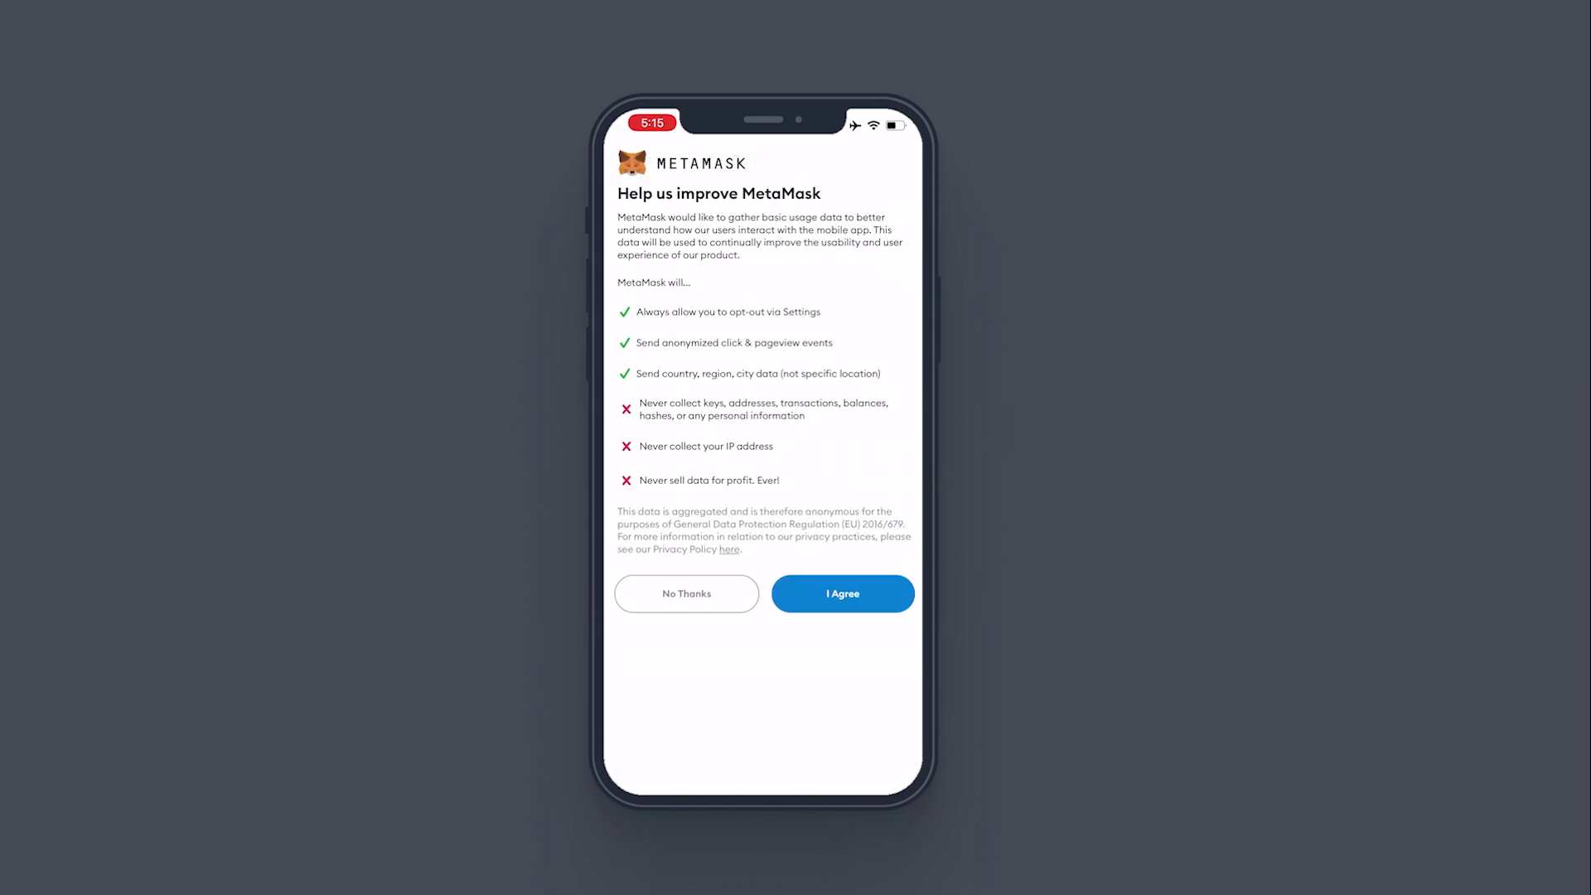
left_click(843, 587)
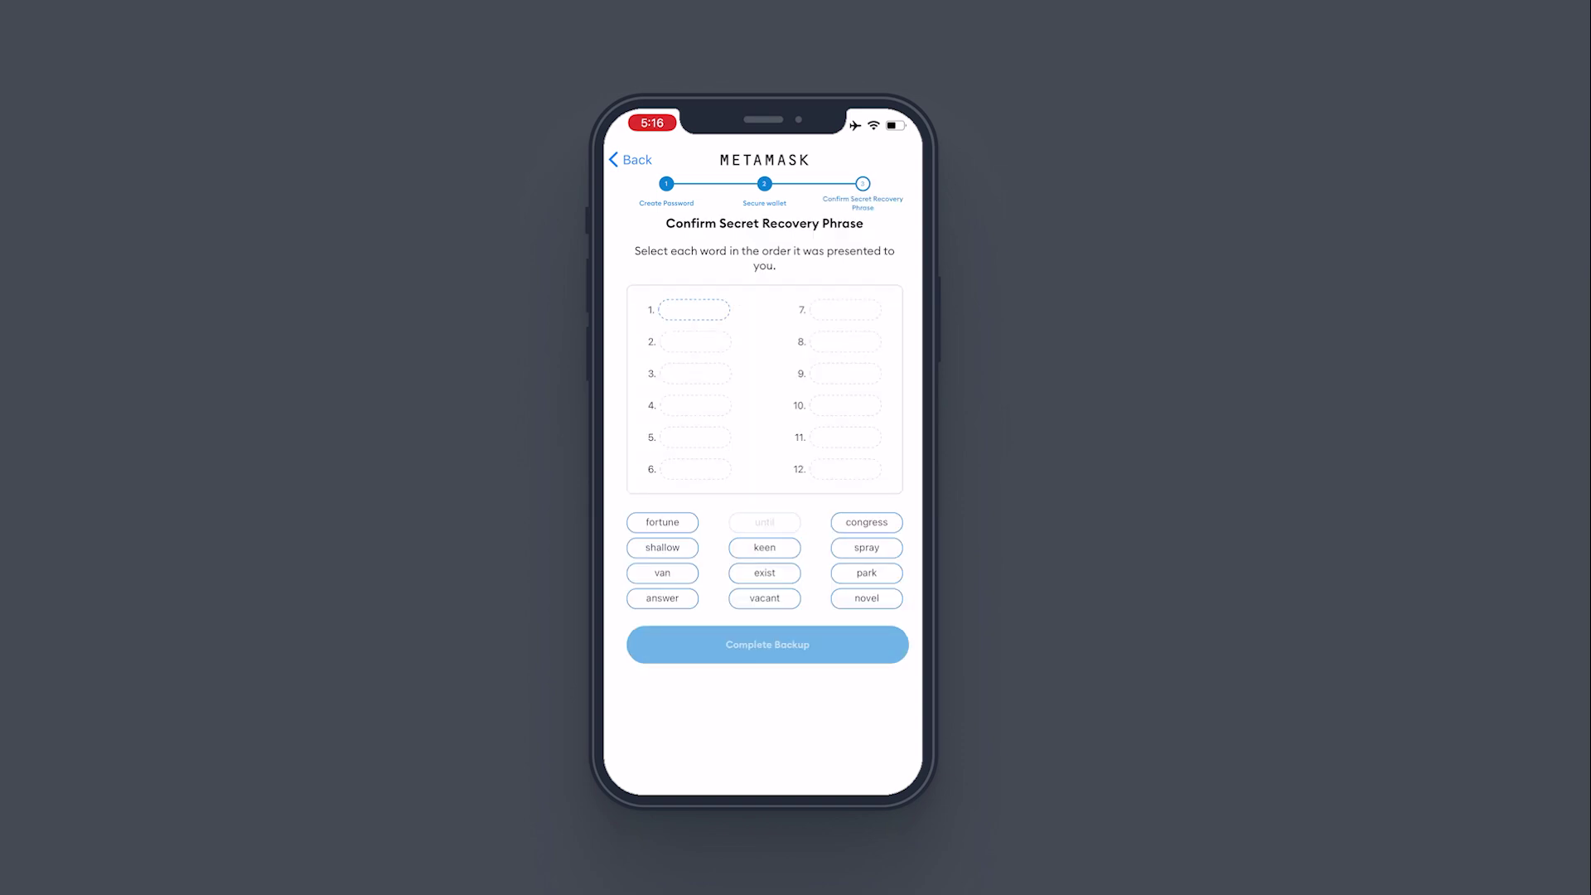
Step: Confirm the recovery phrase word by word, complete the backup, and finish setup
left_click(764, 522)
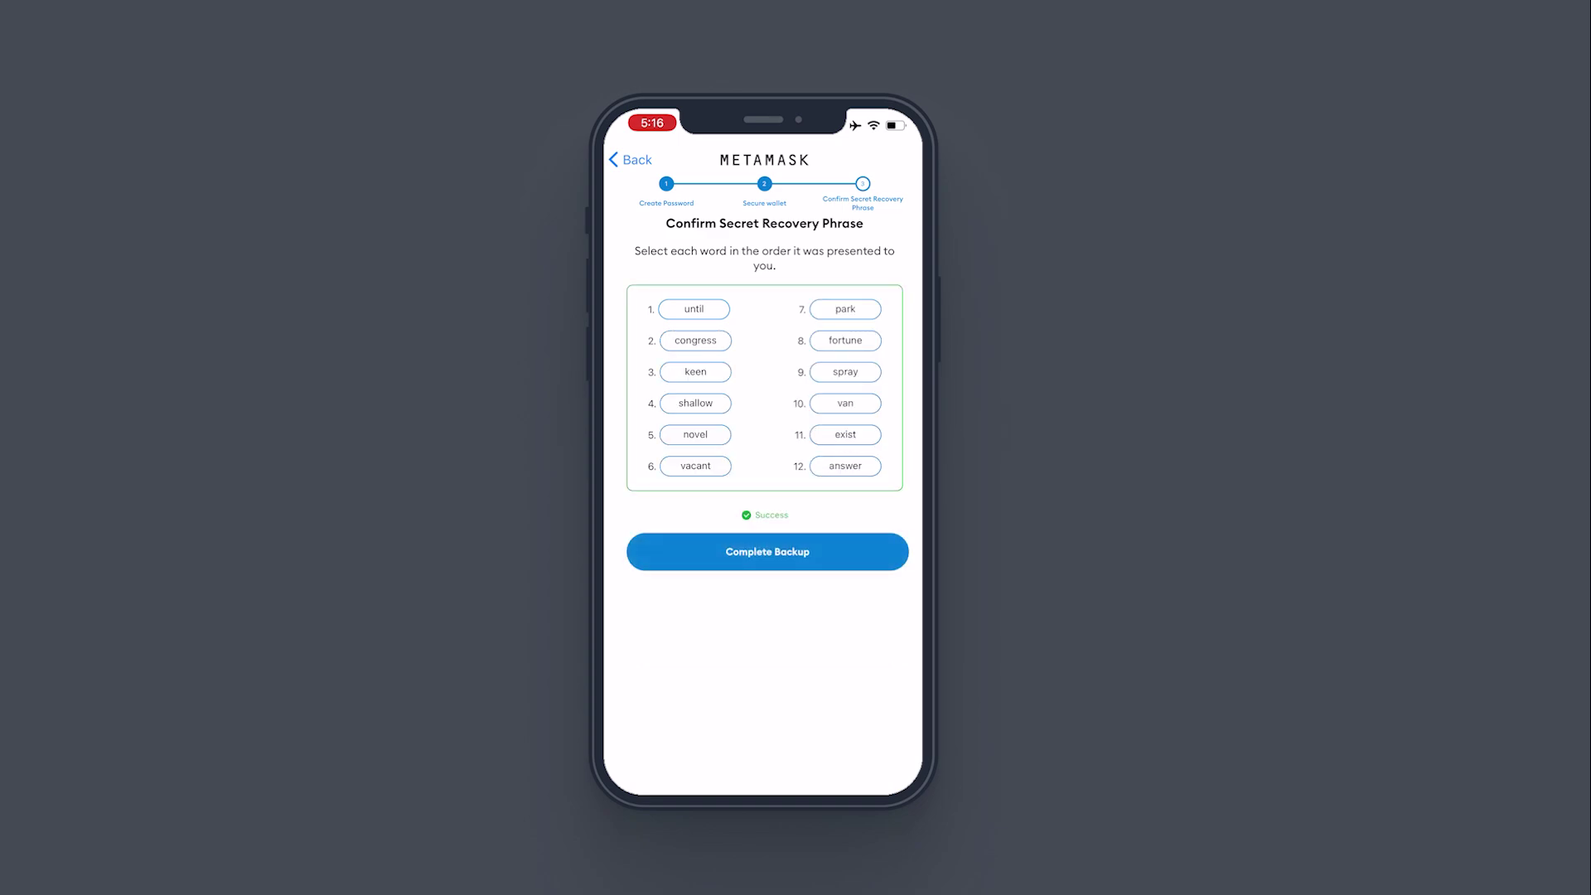
left_click(767, 552)
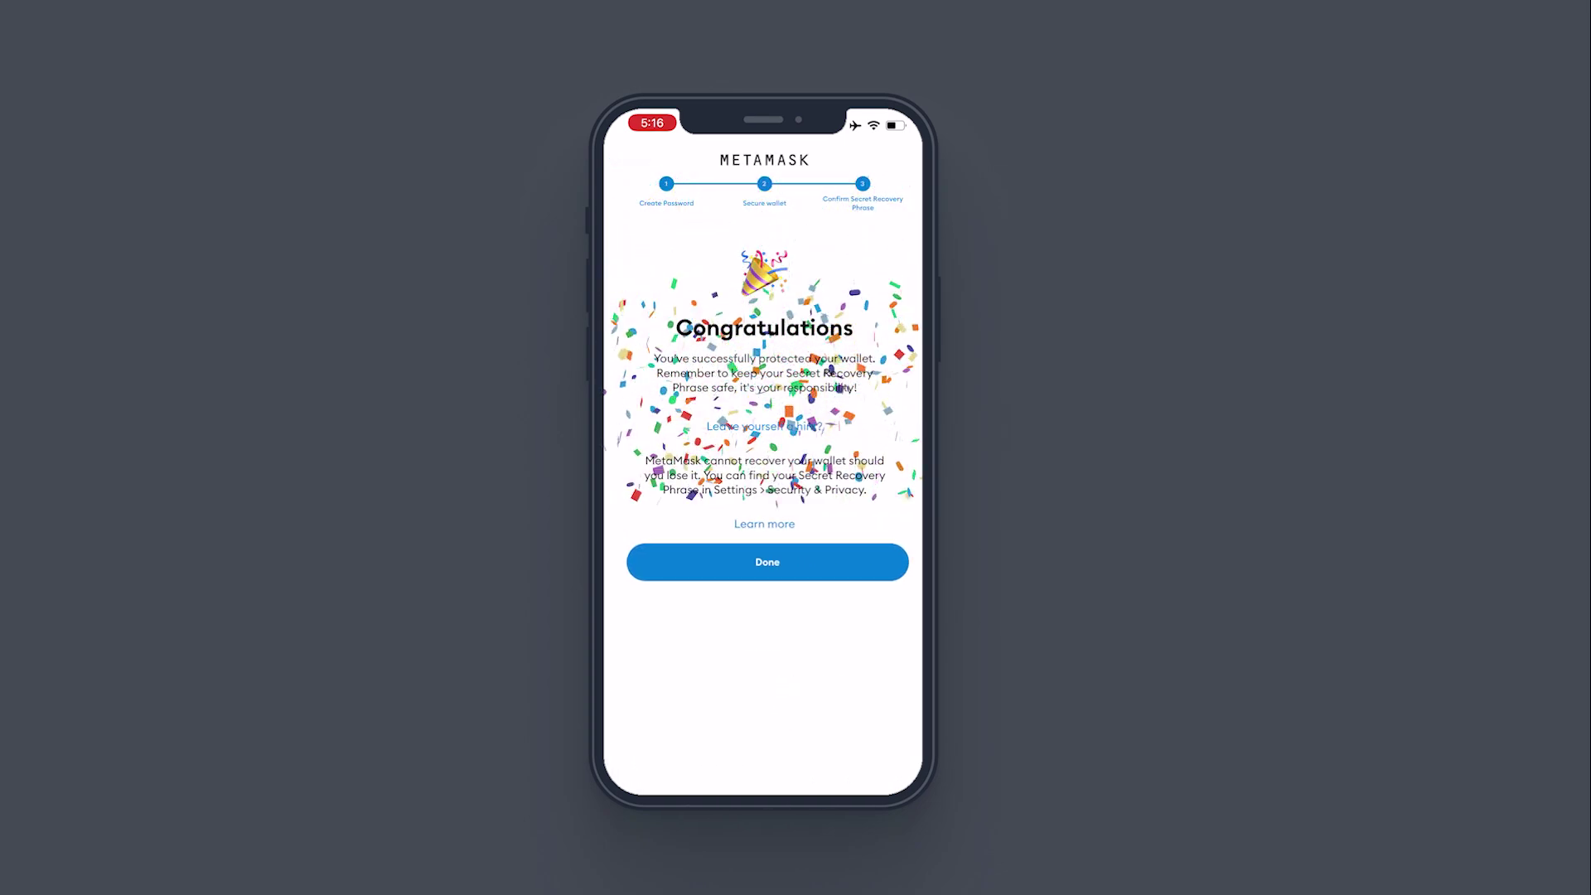
left_click(767, 562)
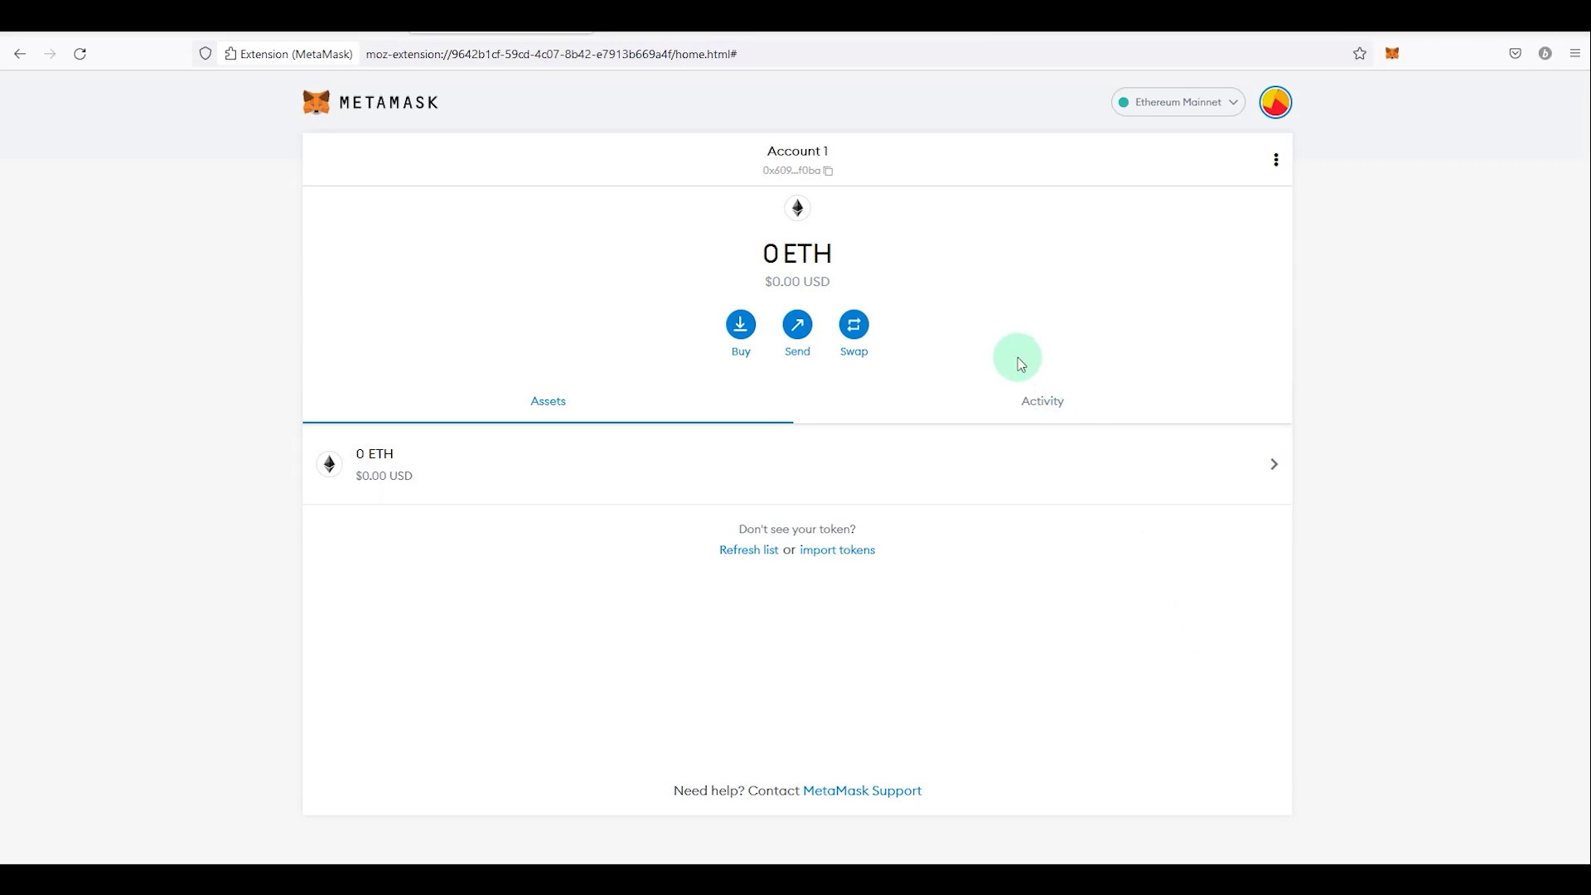
Step: Copy Account 1's address from the extension popup and the full-page wallet view
left_click(785, 174)
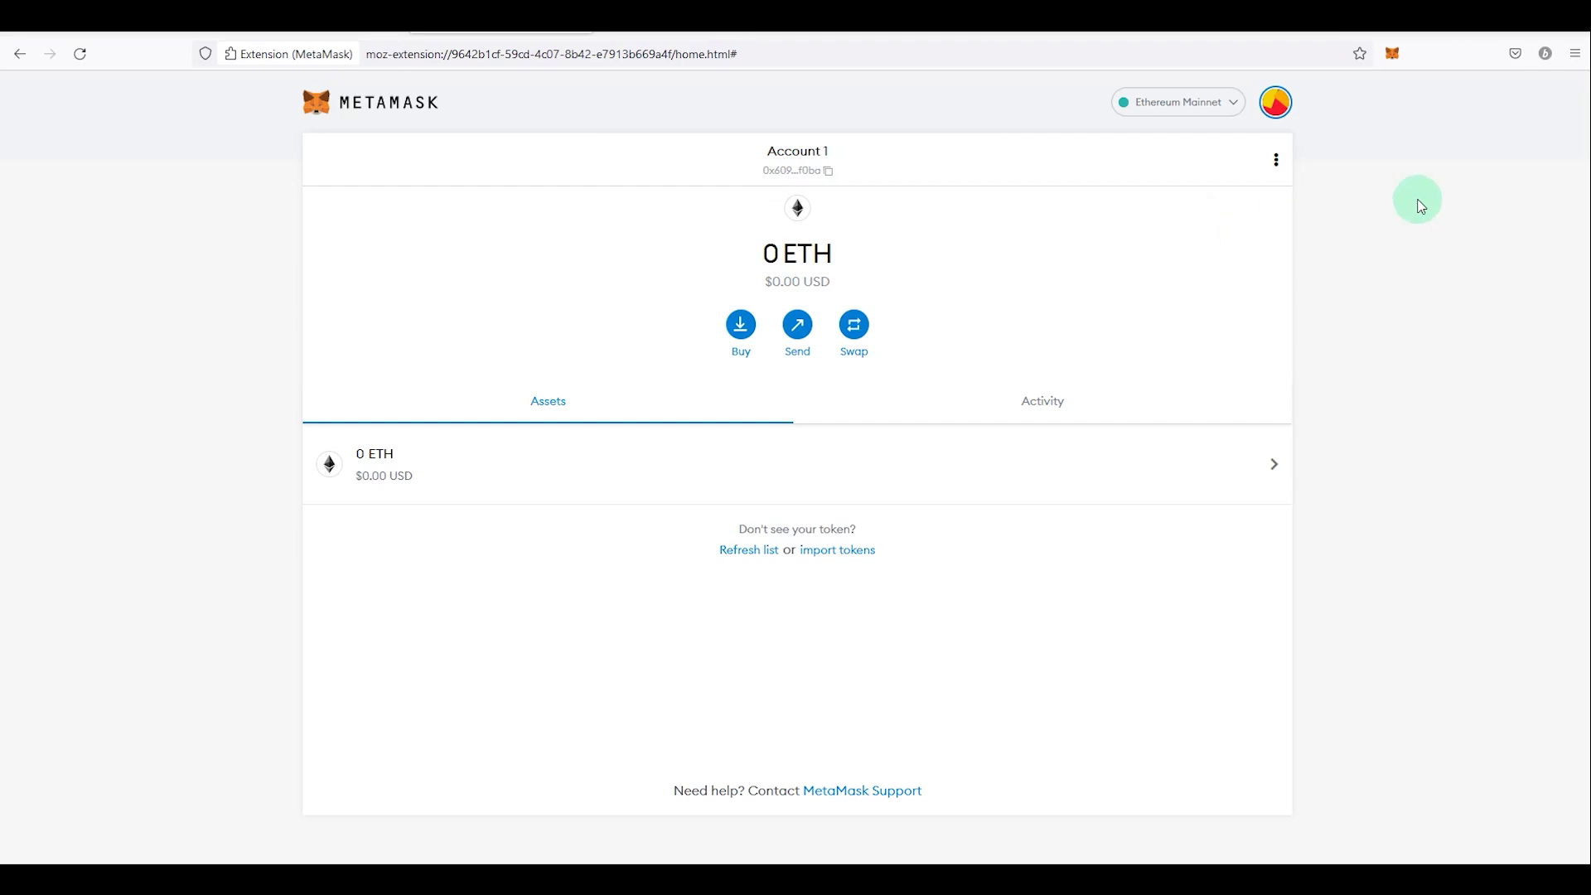
left_click(1396, 59)
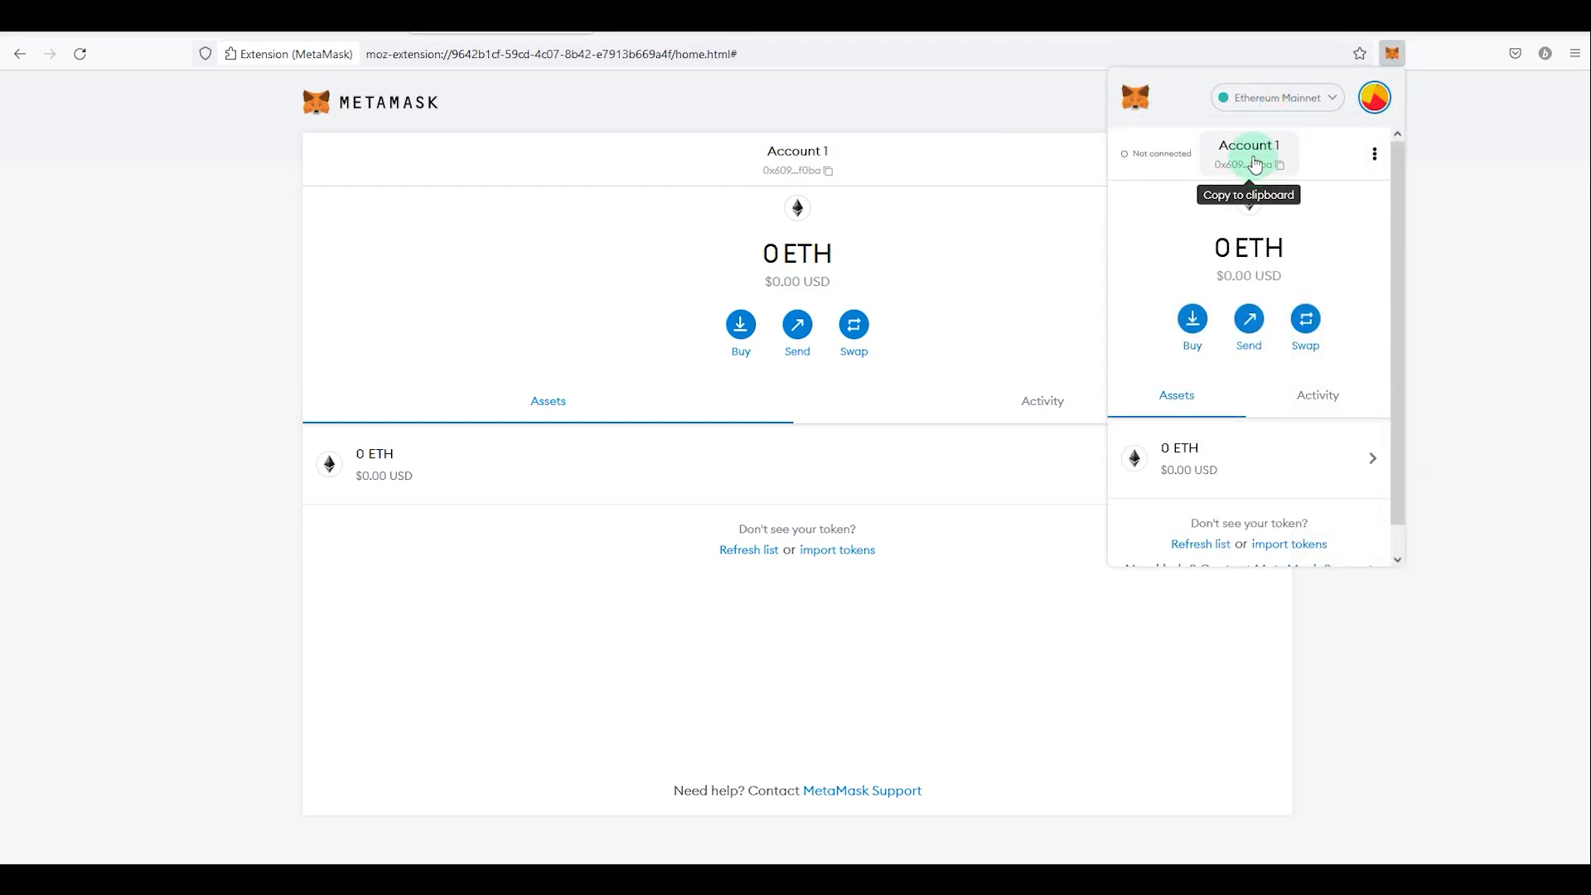
left_click(1256, 165)
left_click(992, 250)
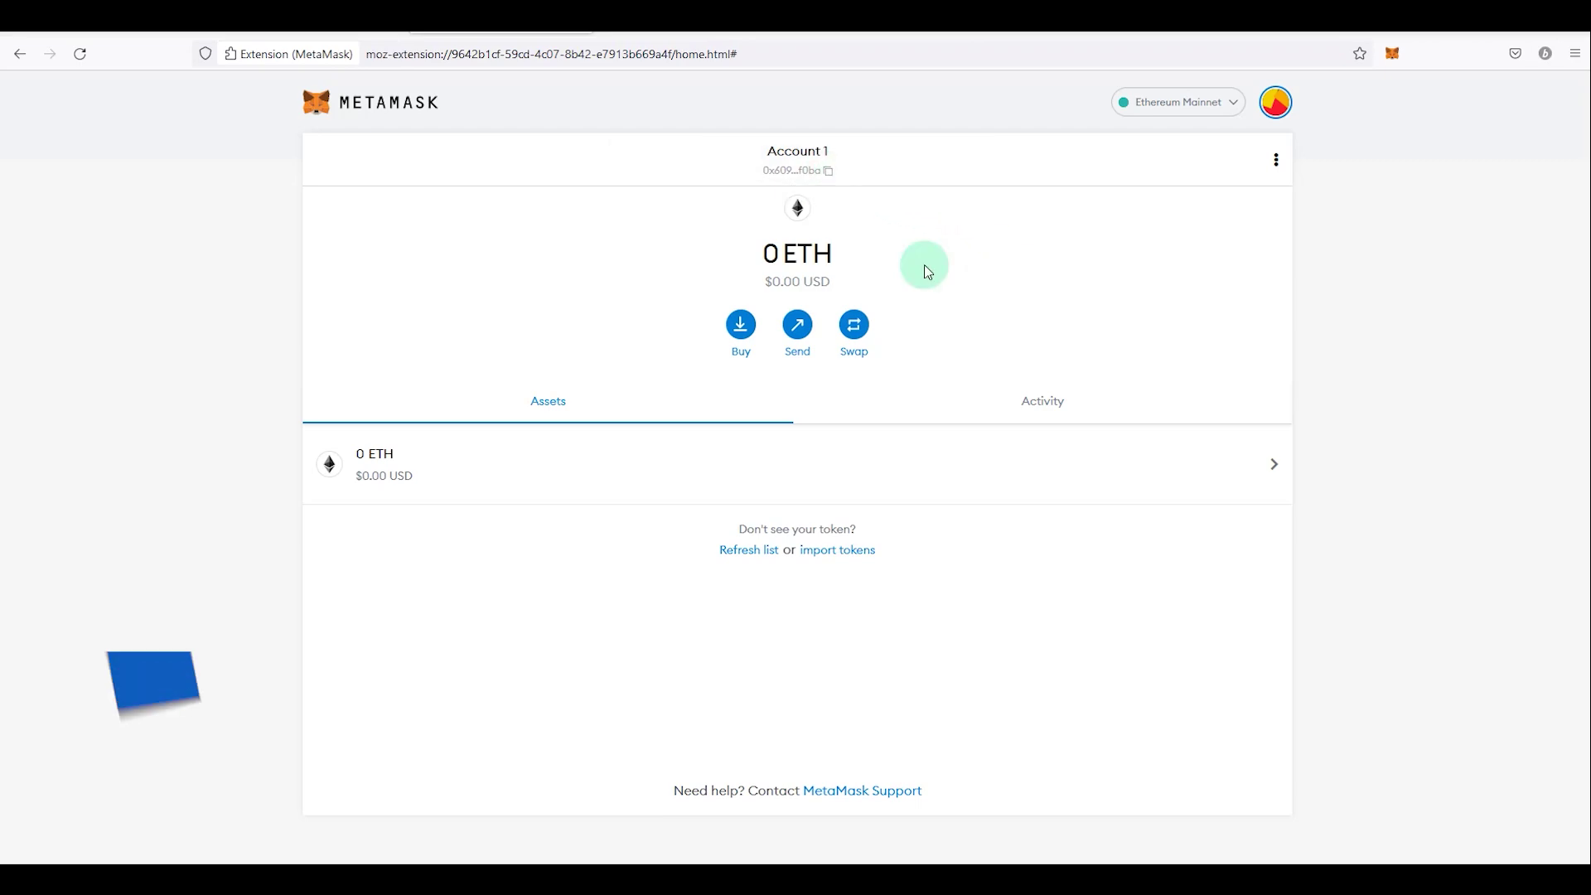
left_click(804, 172)
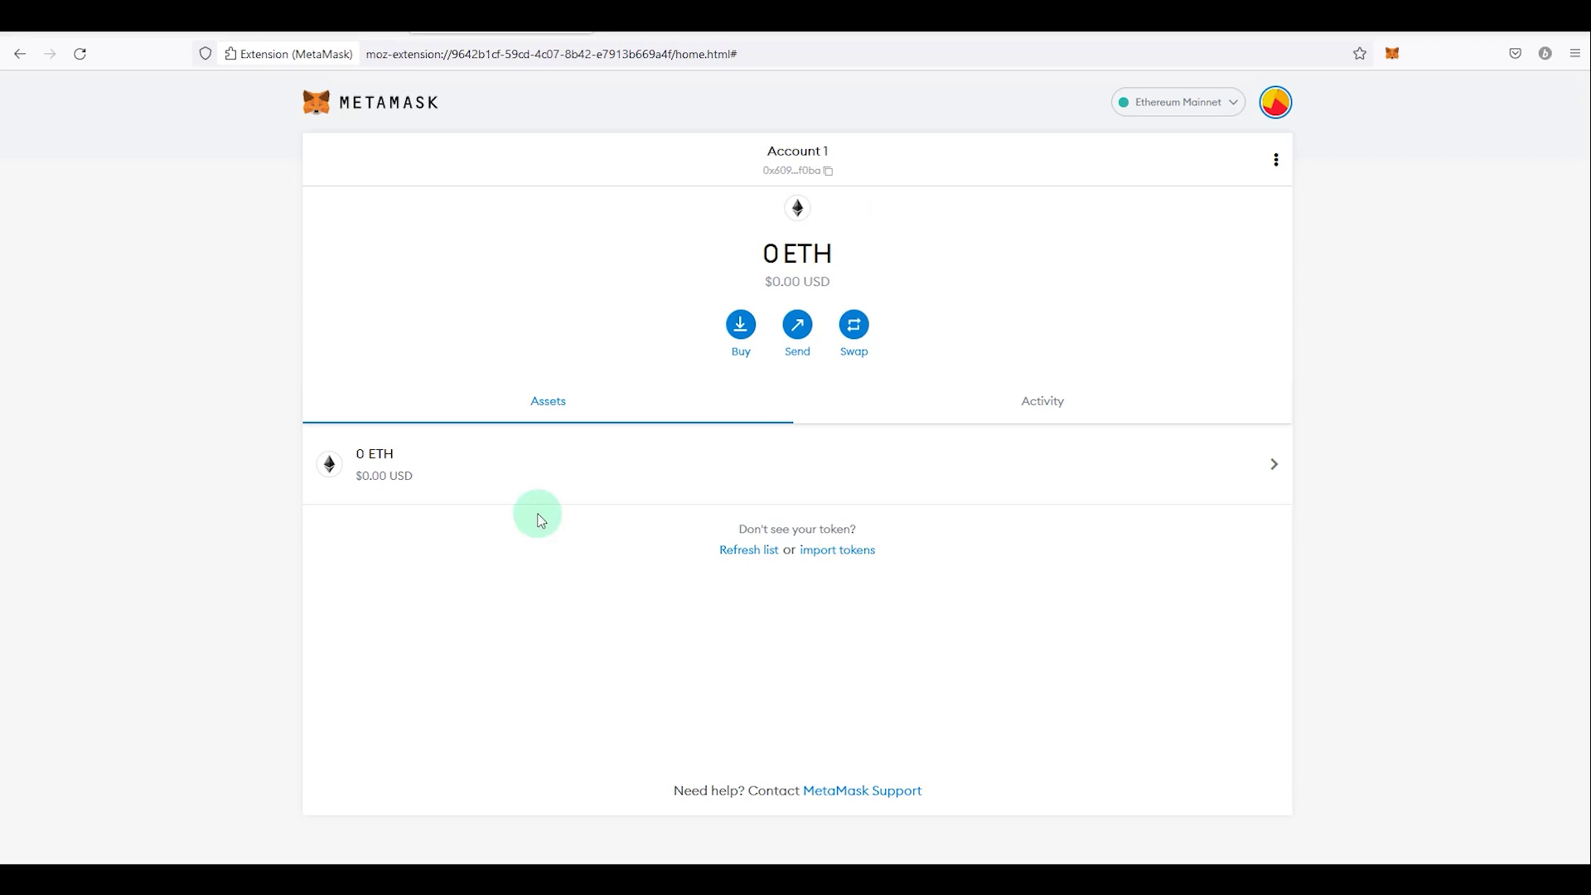
Step: Search MetaMask's importable tokens for 'truebit pro', then go to the CoinGecko tab
left_click(822, 551)
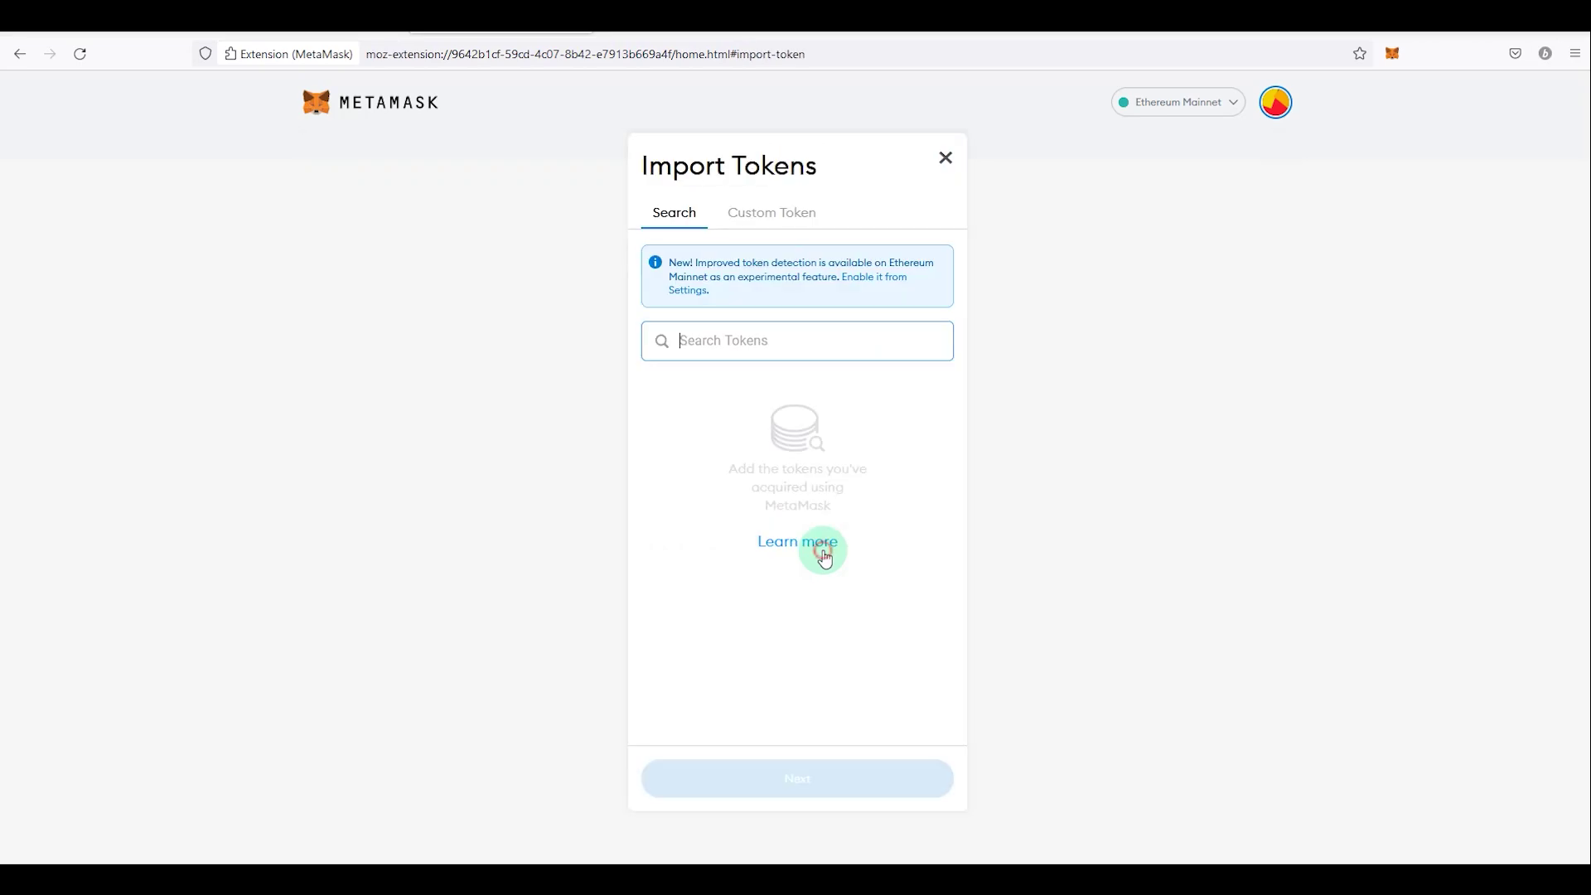
left_click(769, 348)
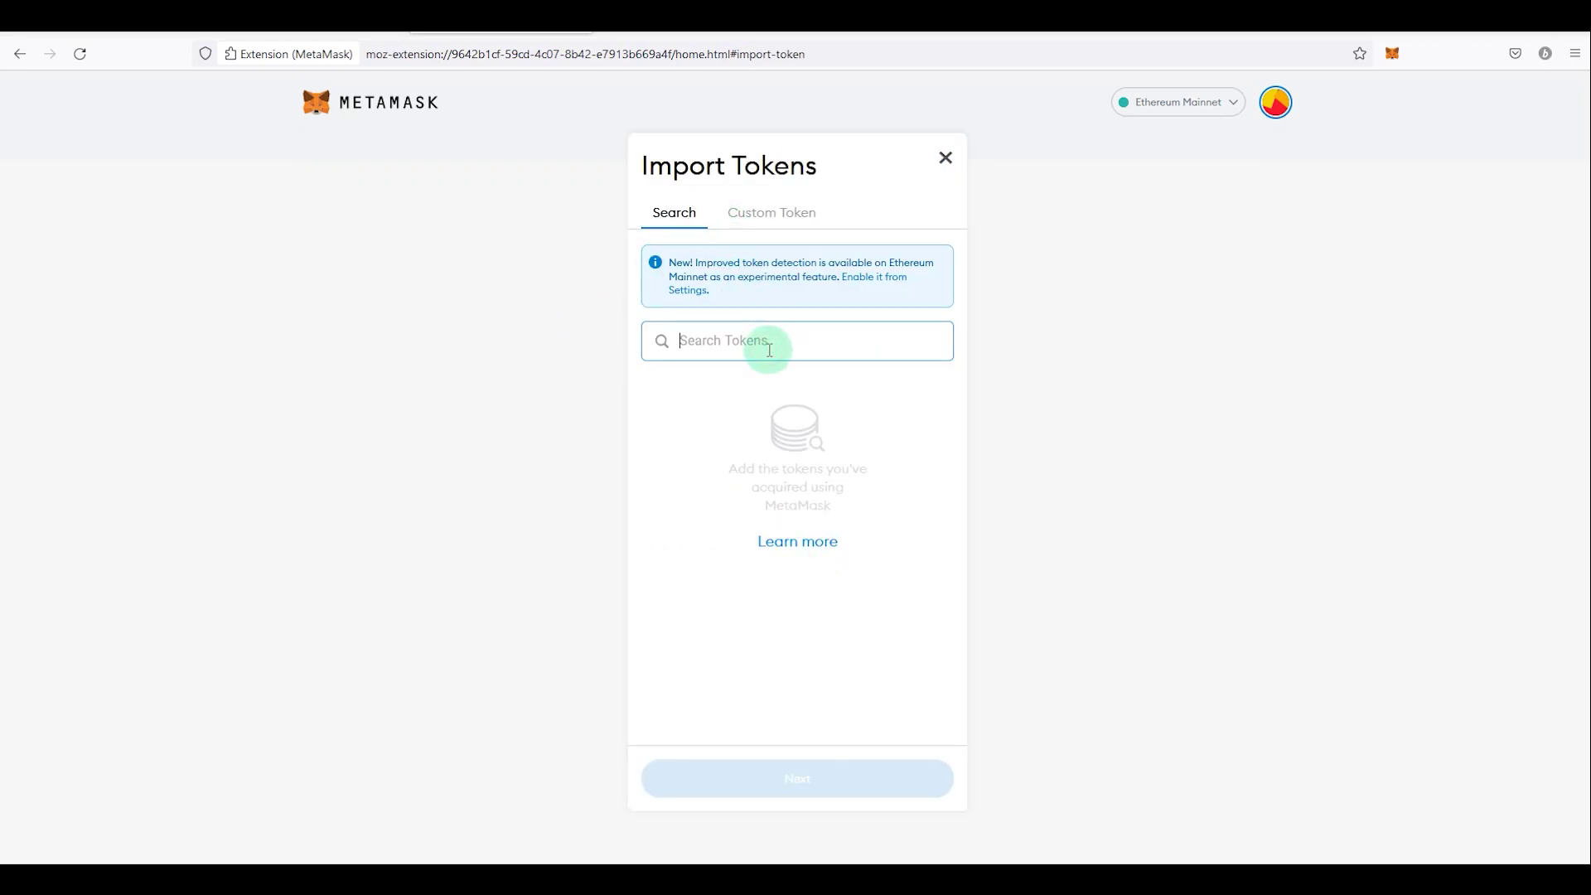
type("true")
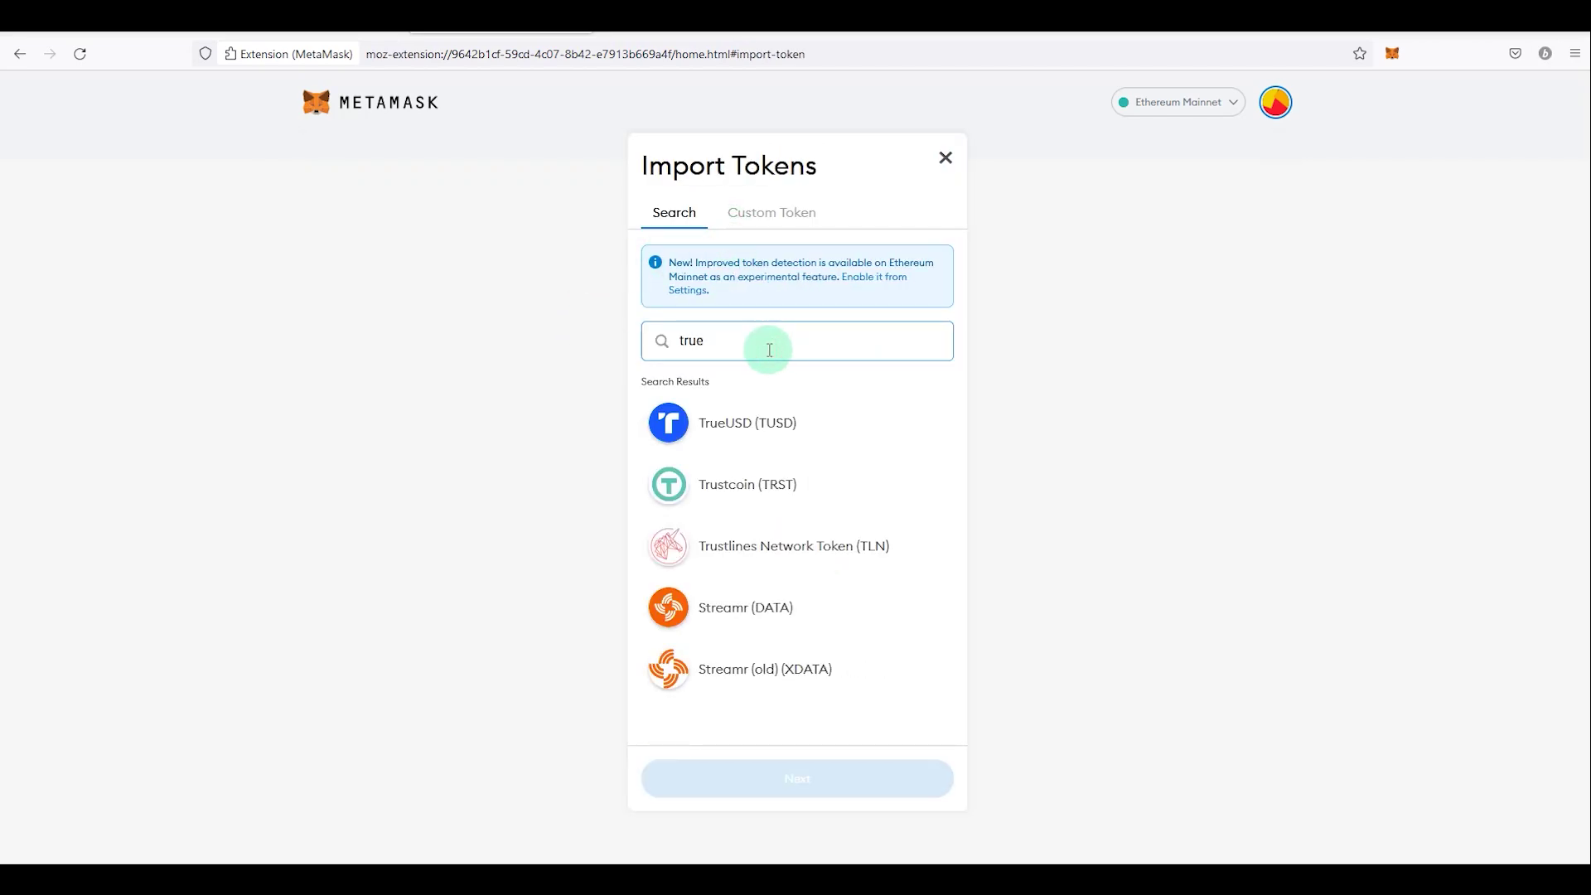
type("bit pro")
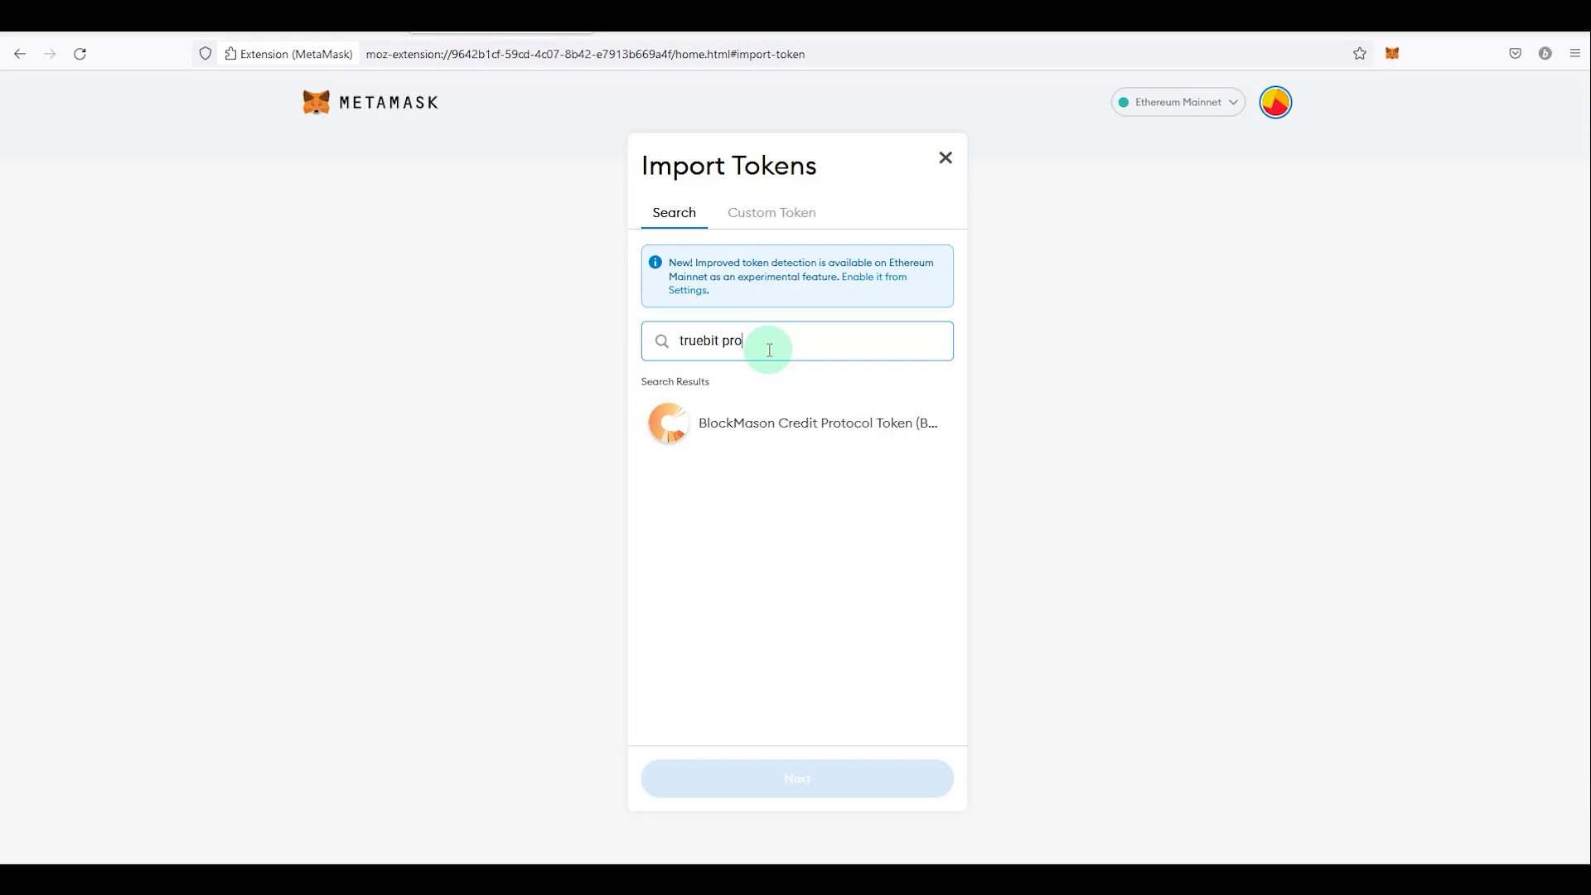
key("ctrl+Tab")
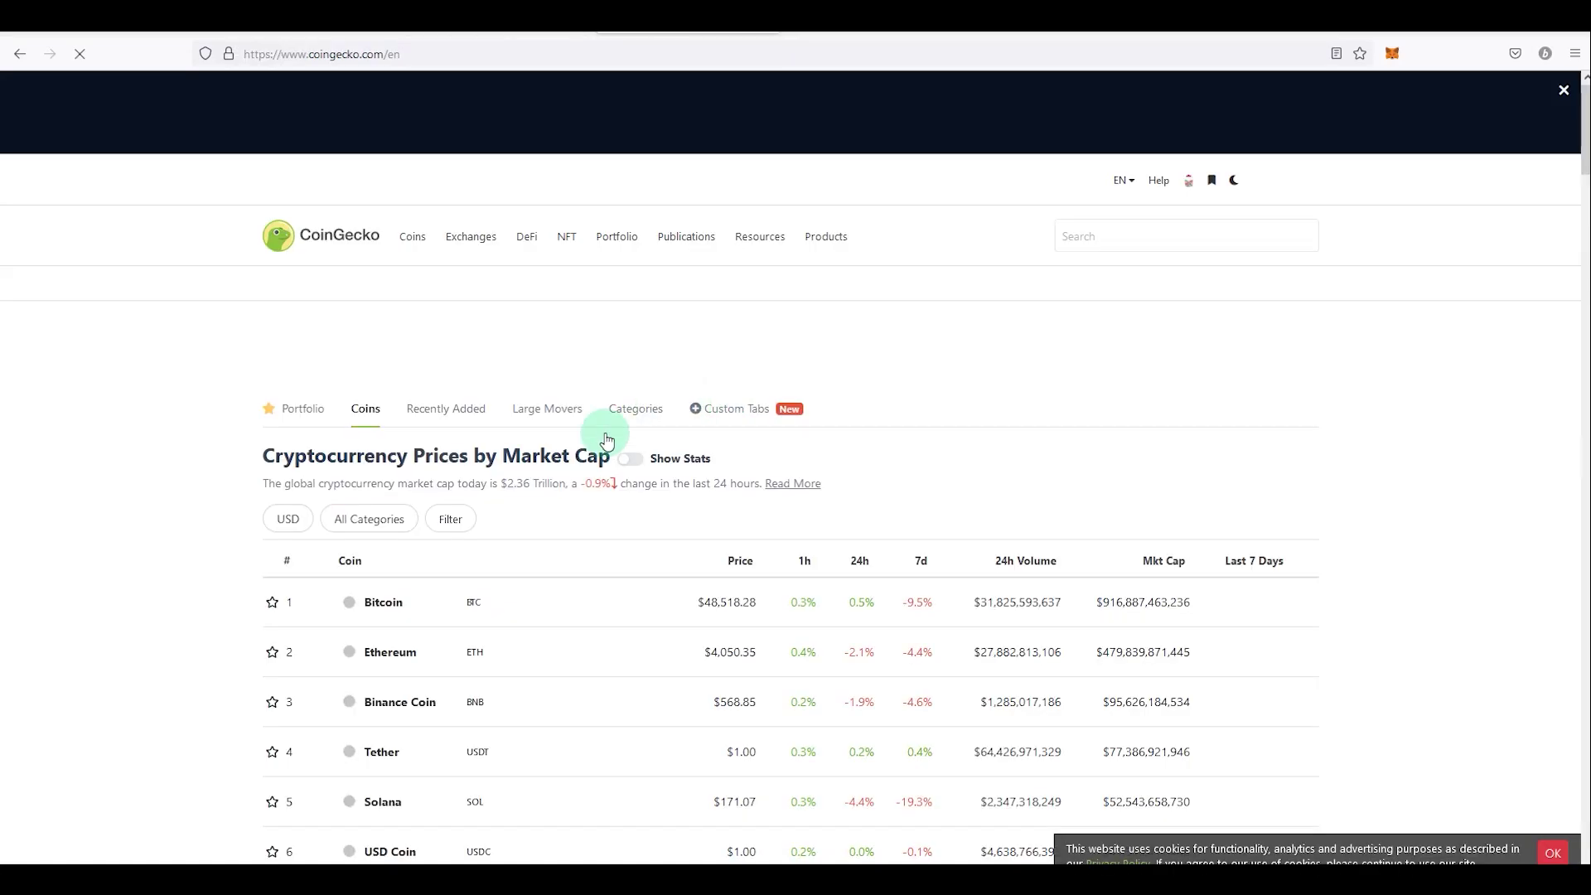
Step: Find Truebit Protocol (TRU) on CoinGecko and copy its contract address
scroll(233, 547, "down", 5)
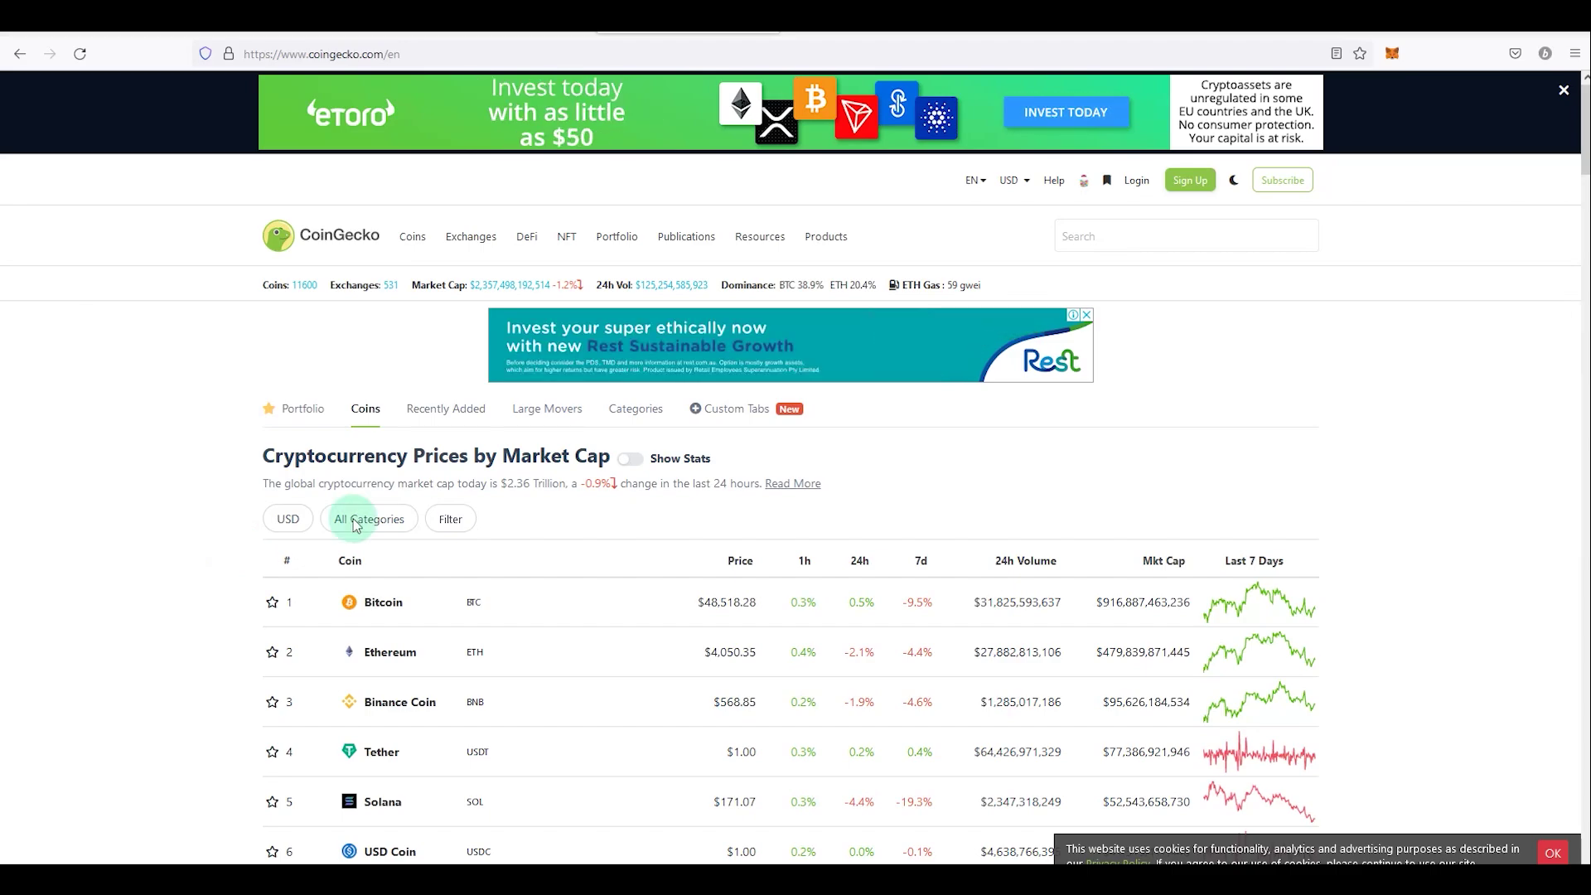
left_click(1132, 238)
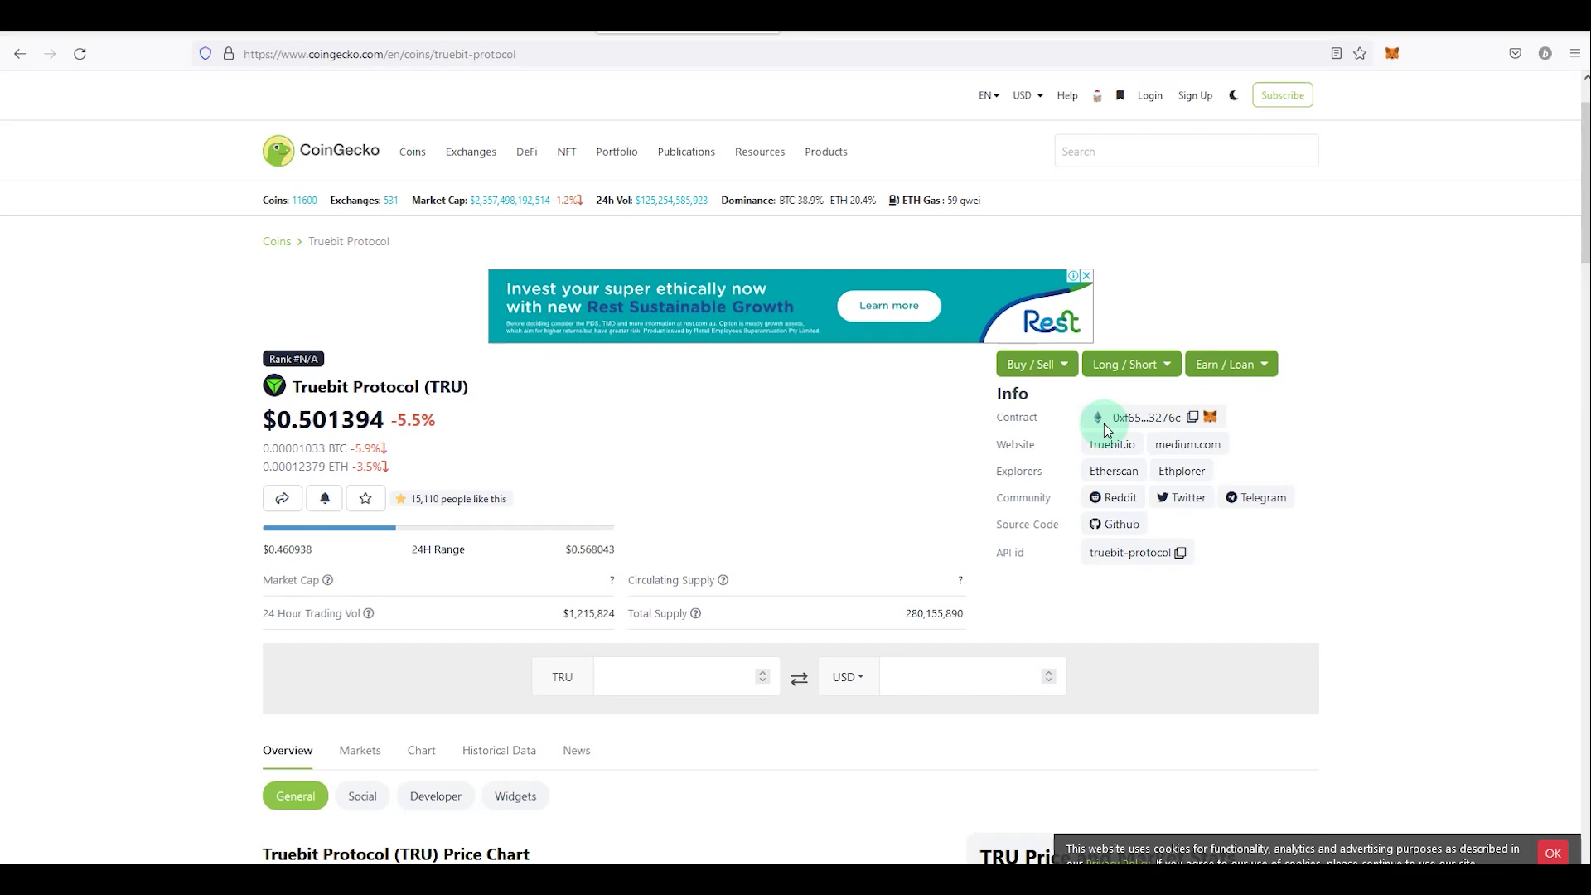
left_click(1191, 419)
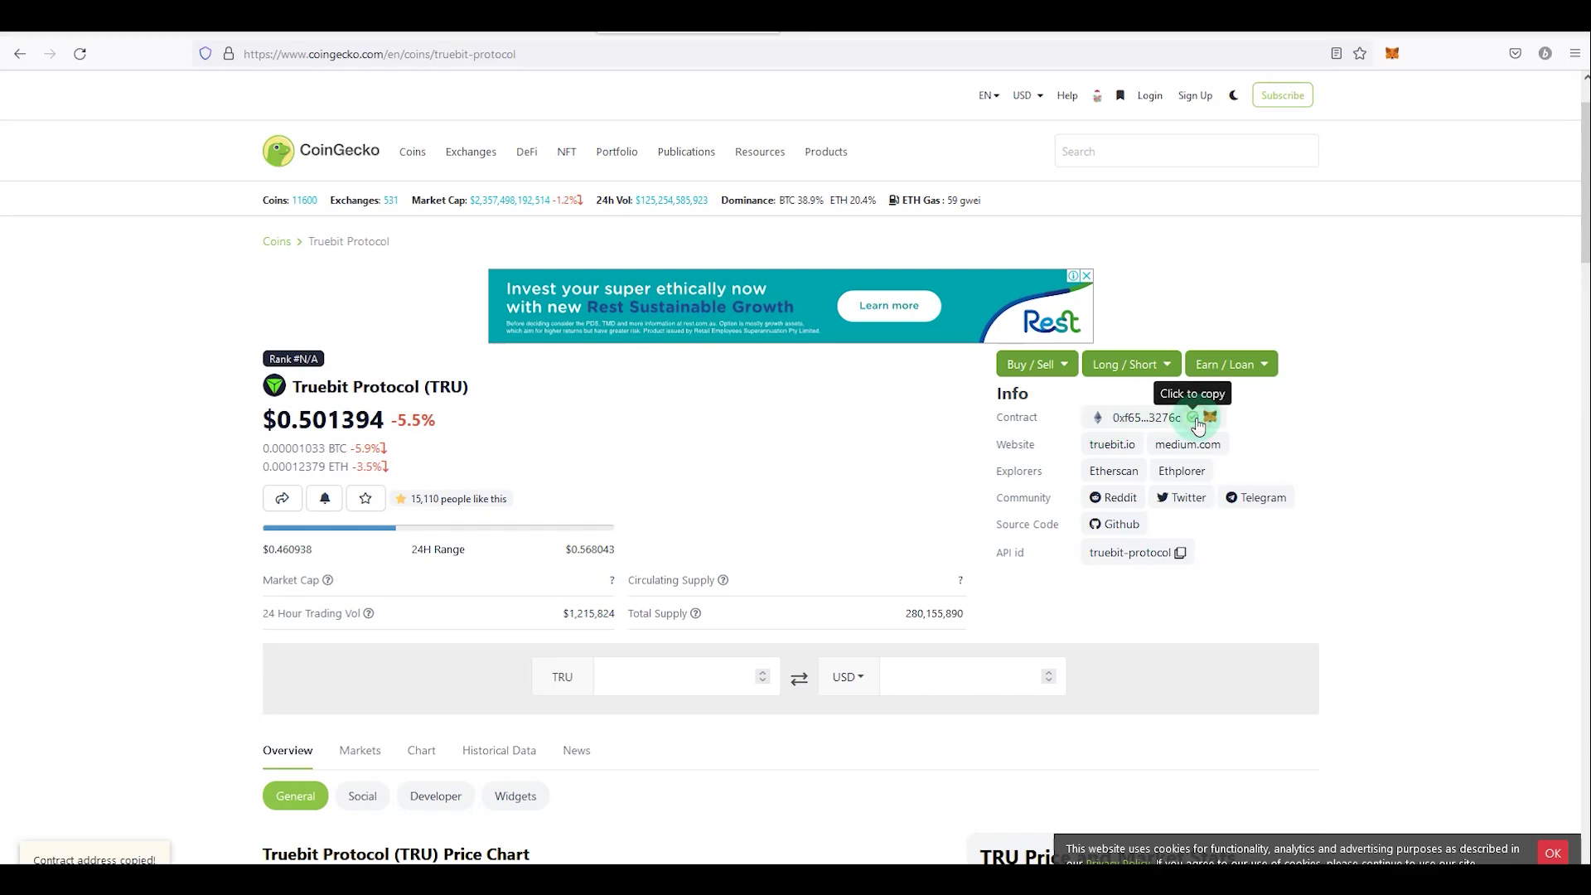
Step: Try adding TRU to MetaMask through CoinGecko's fox icon, then return to MetaMask
left_click(1210, 419)
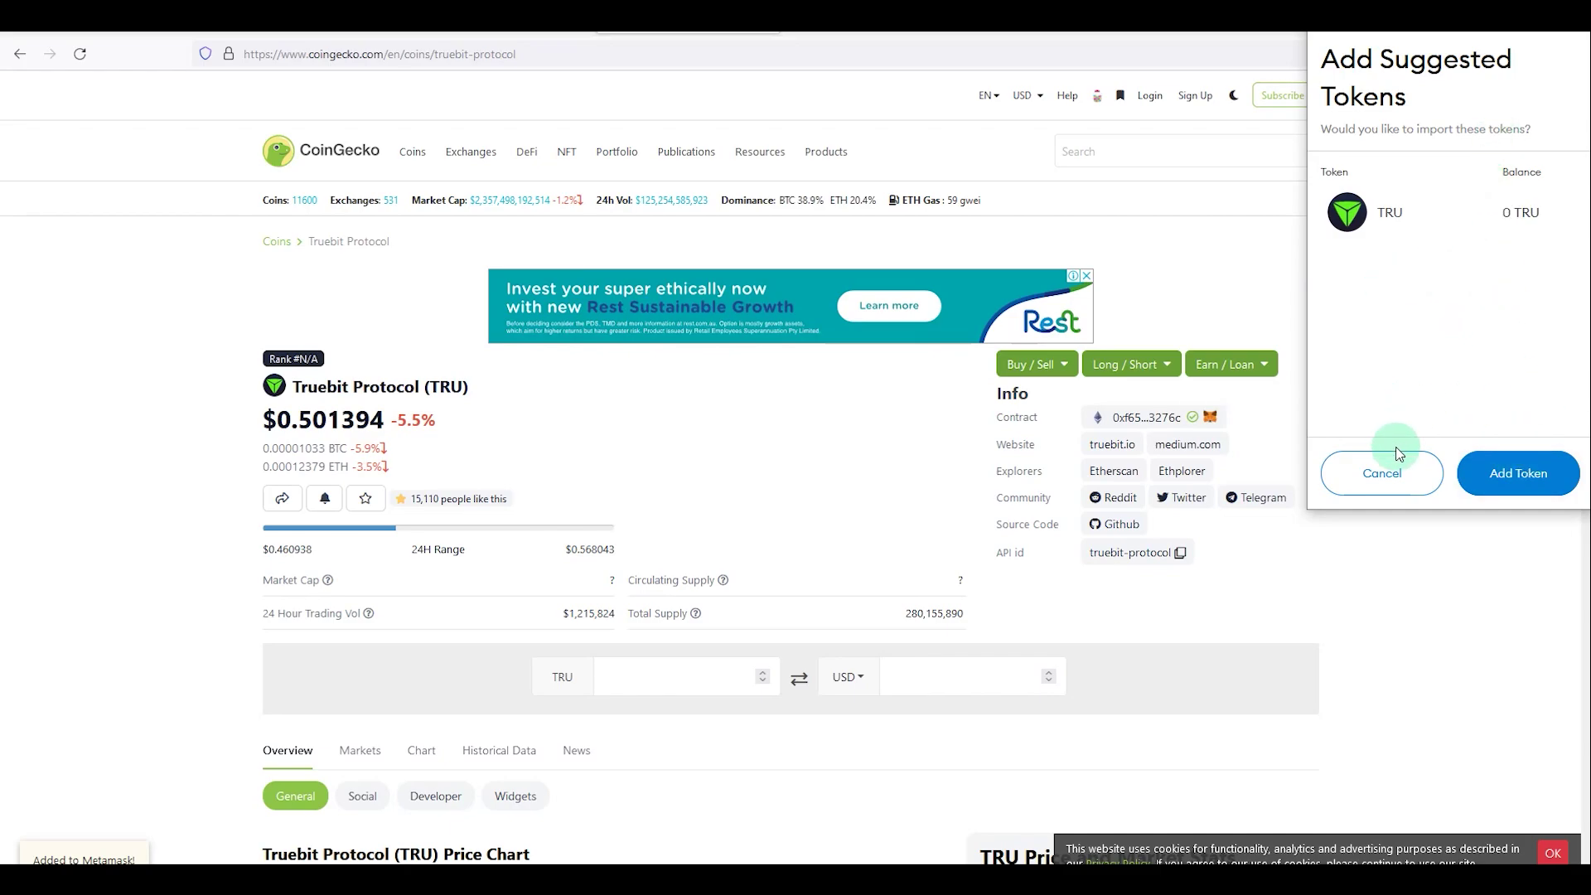
left_click(1399, 460)
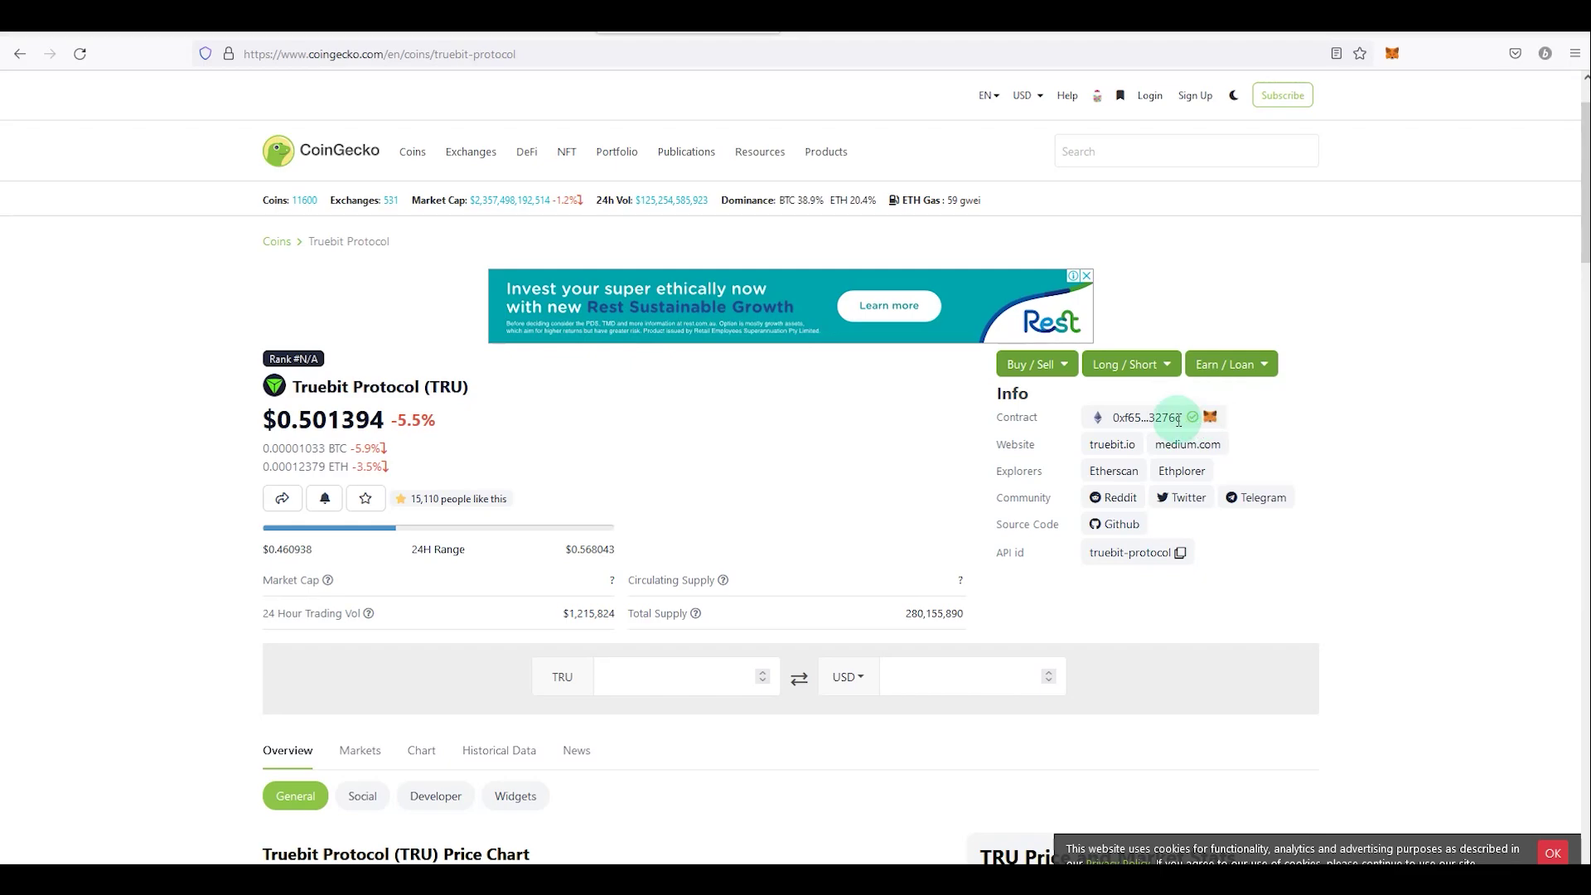
left_click(1206, 415)
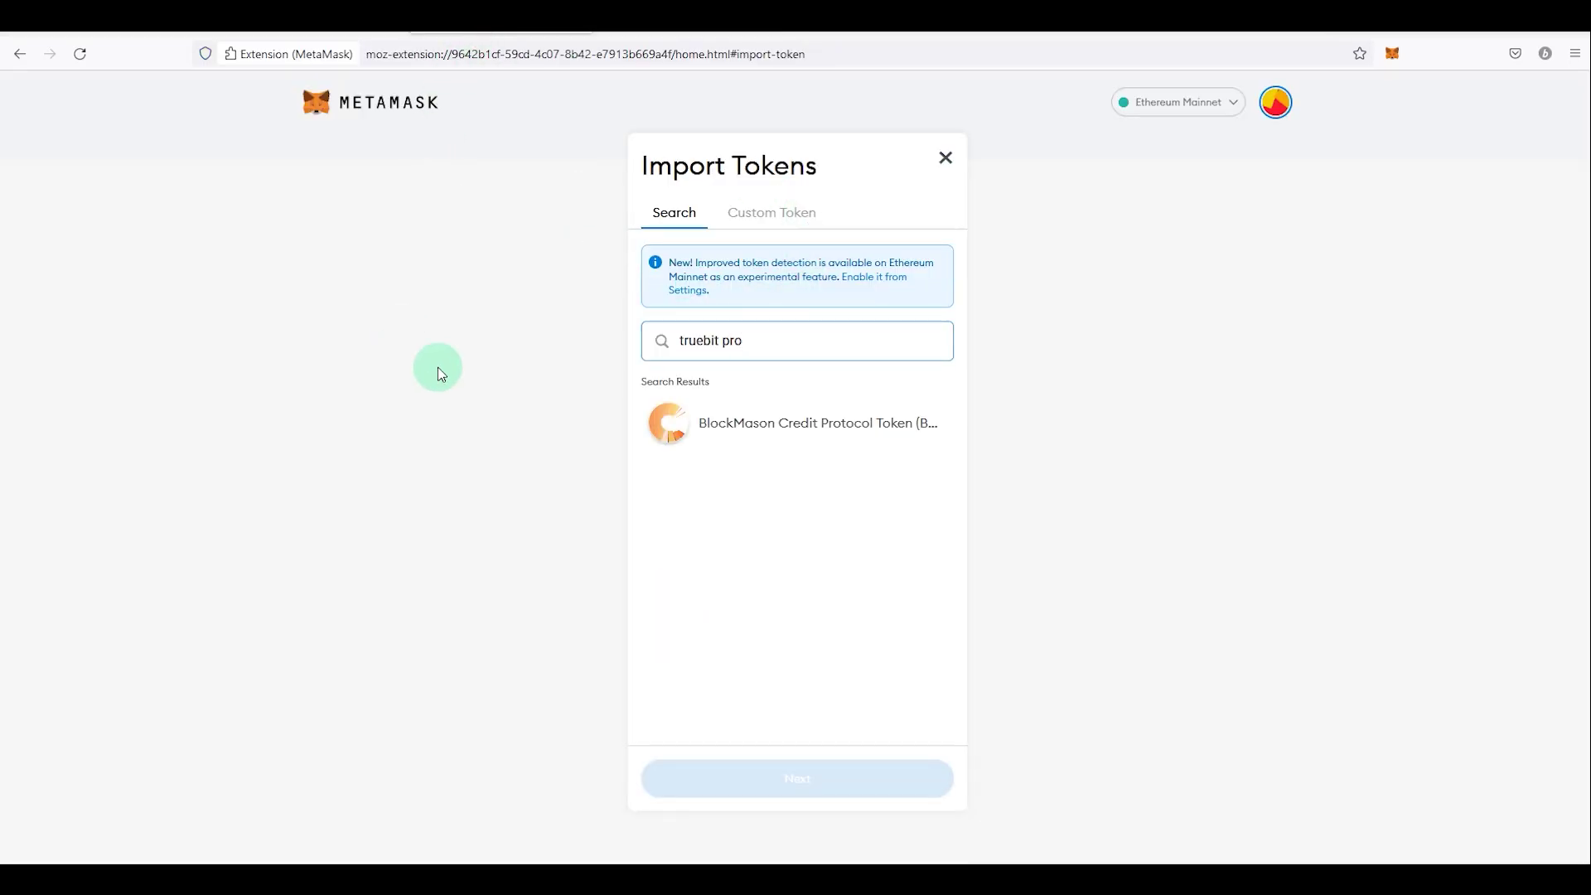
left_click(1392, 53)
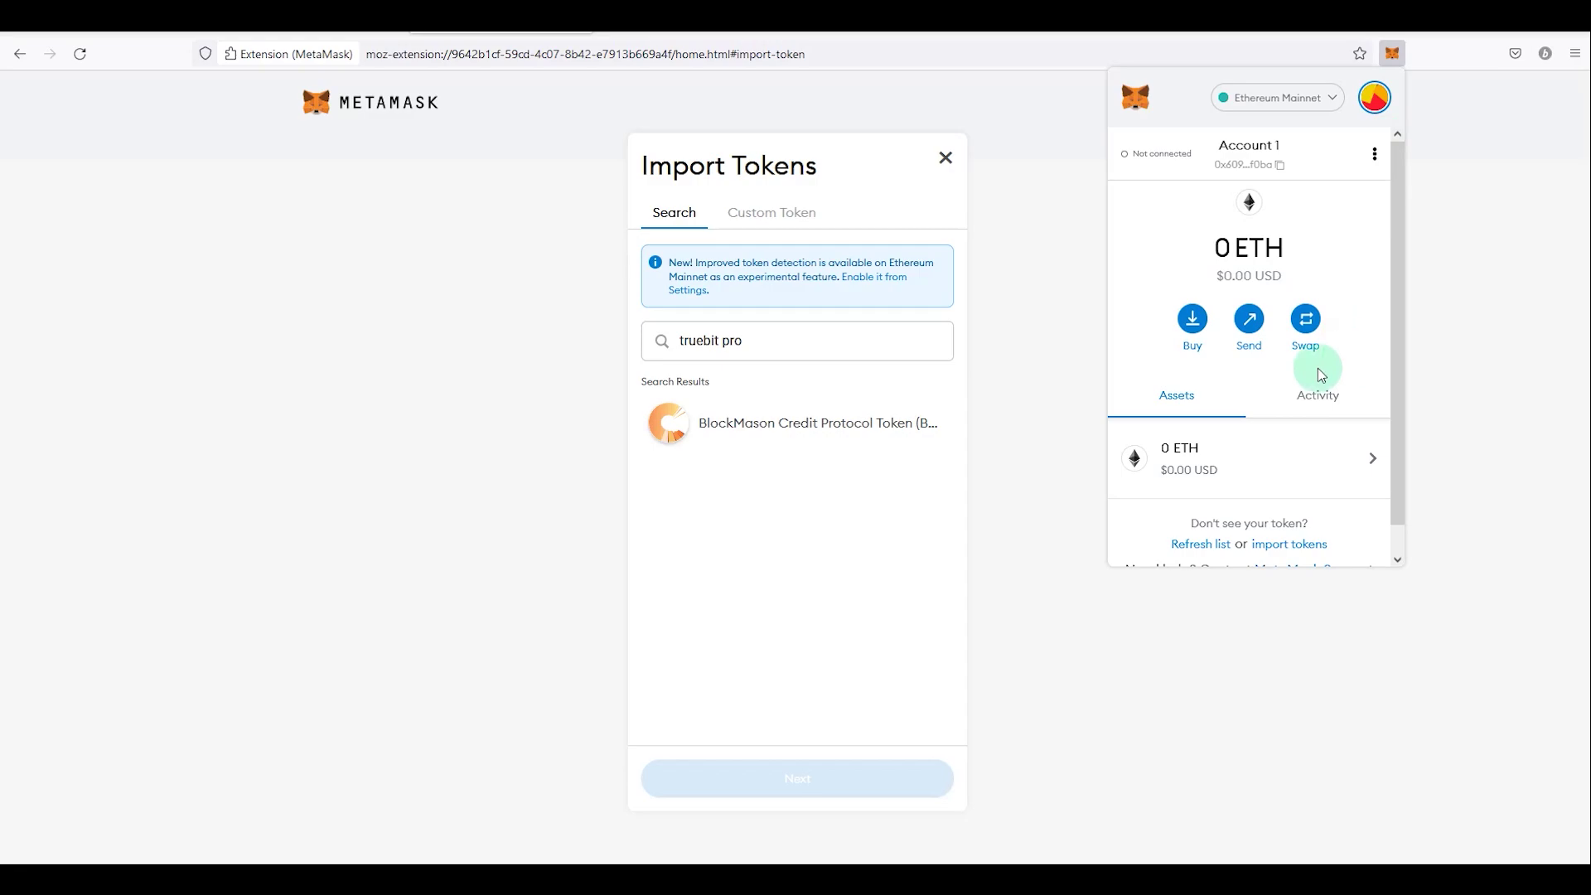
left_click(348, 373)
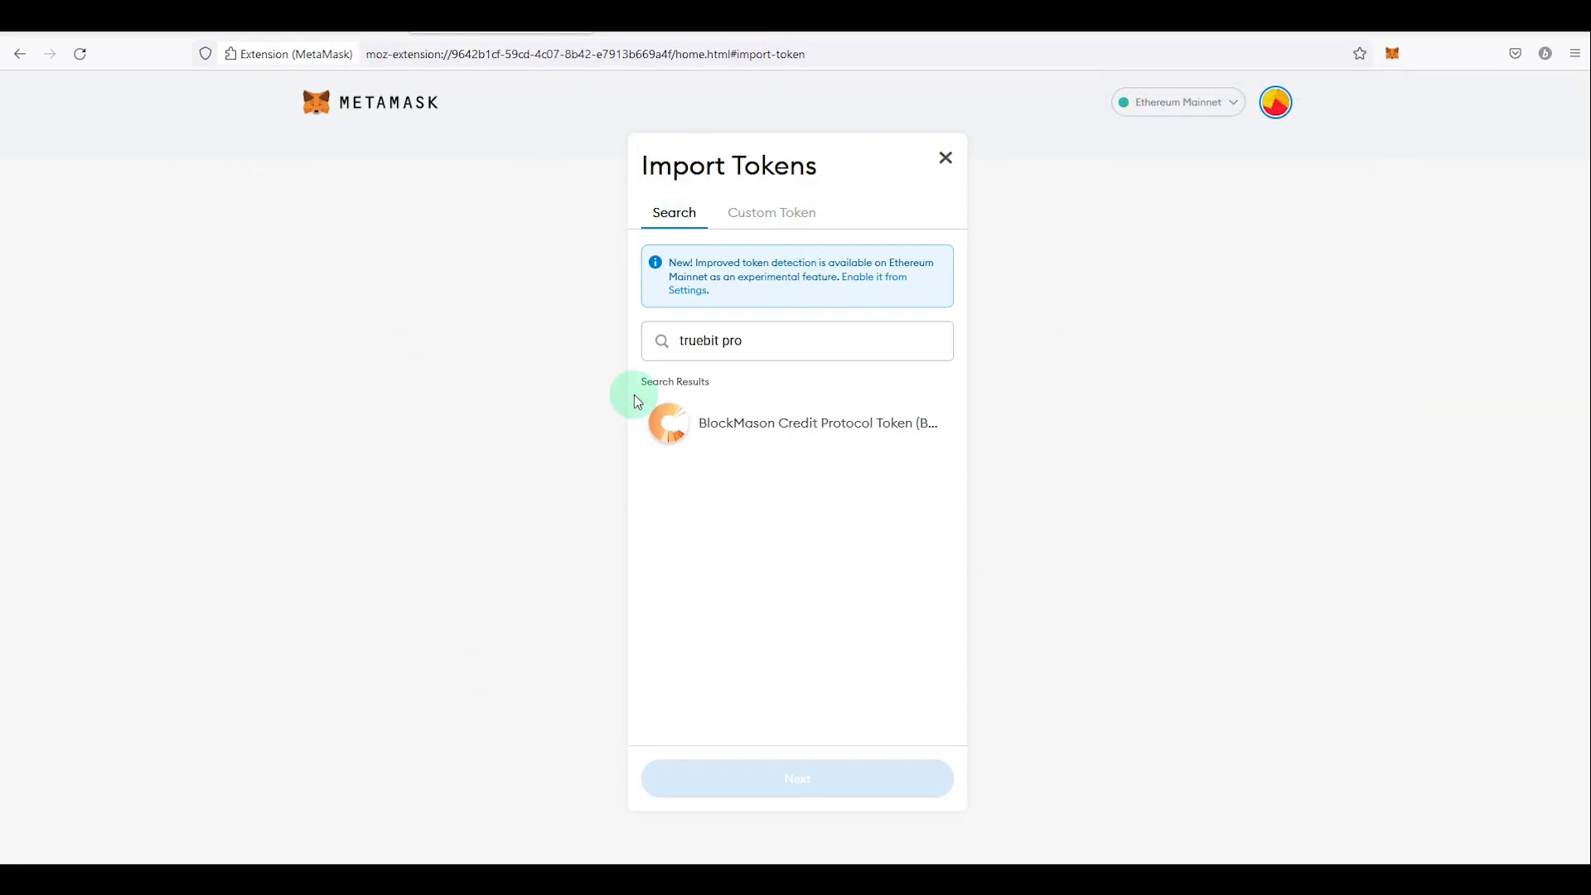
Step: Expand the MetaMask wallet into a full-page view
left_click_drag(965, 350, 1396, 274)
left_click(1393, 53)
left_click(1375, 154)
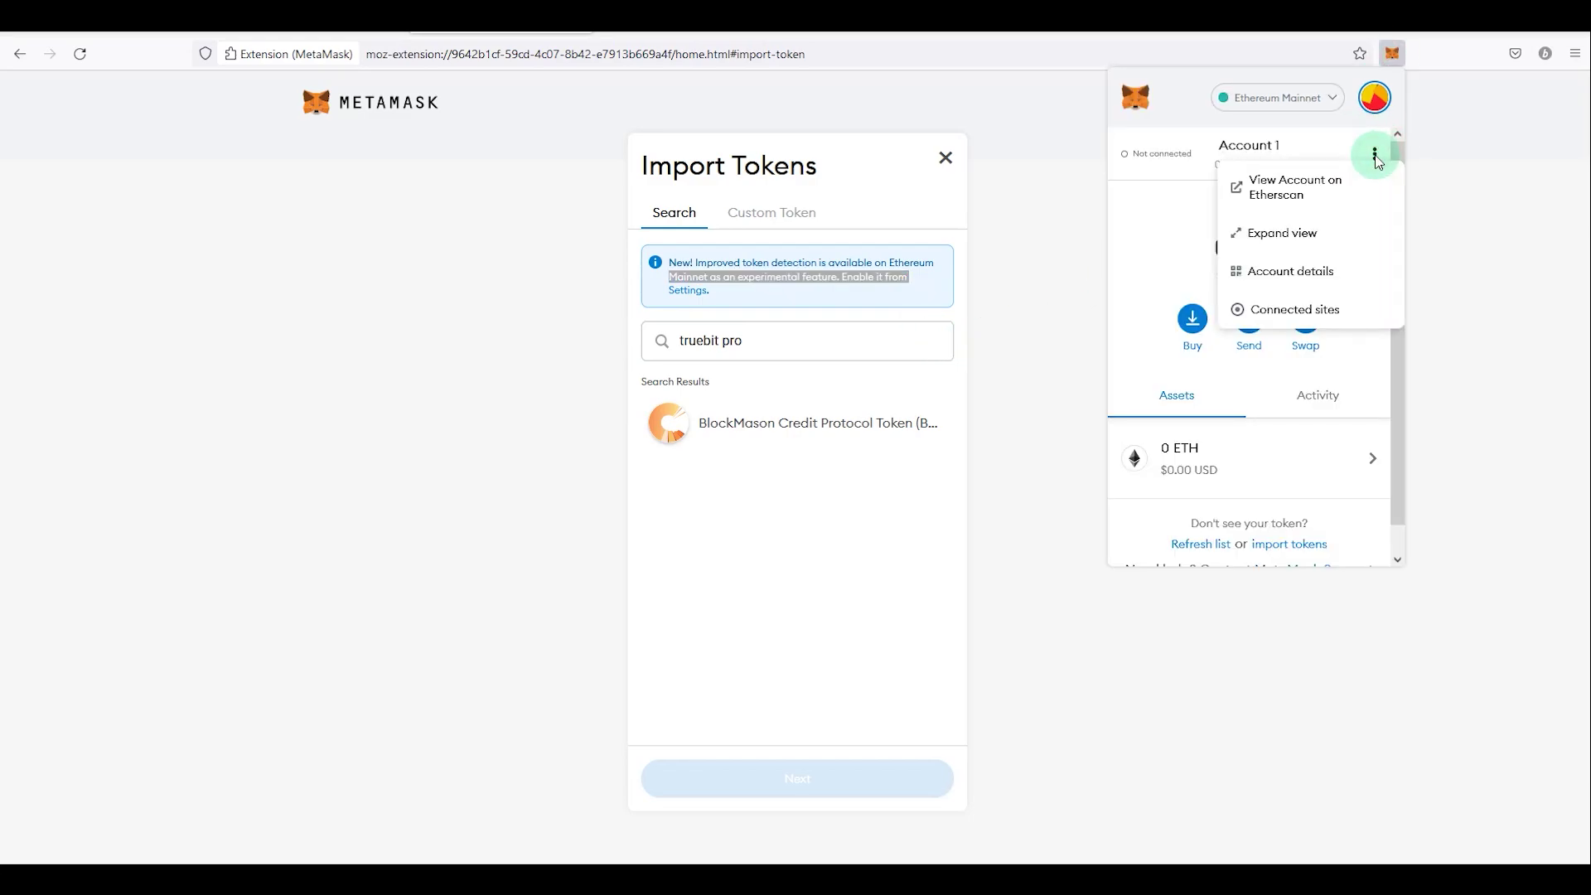
left_click(1305, 235)
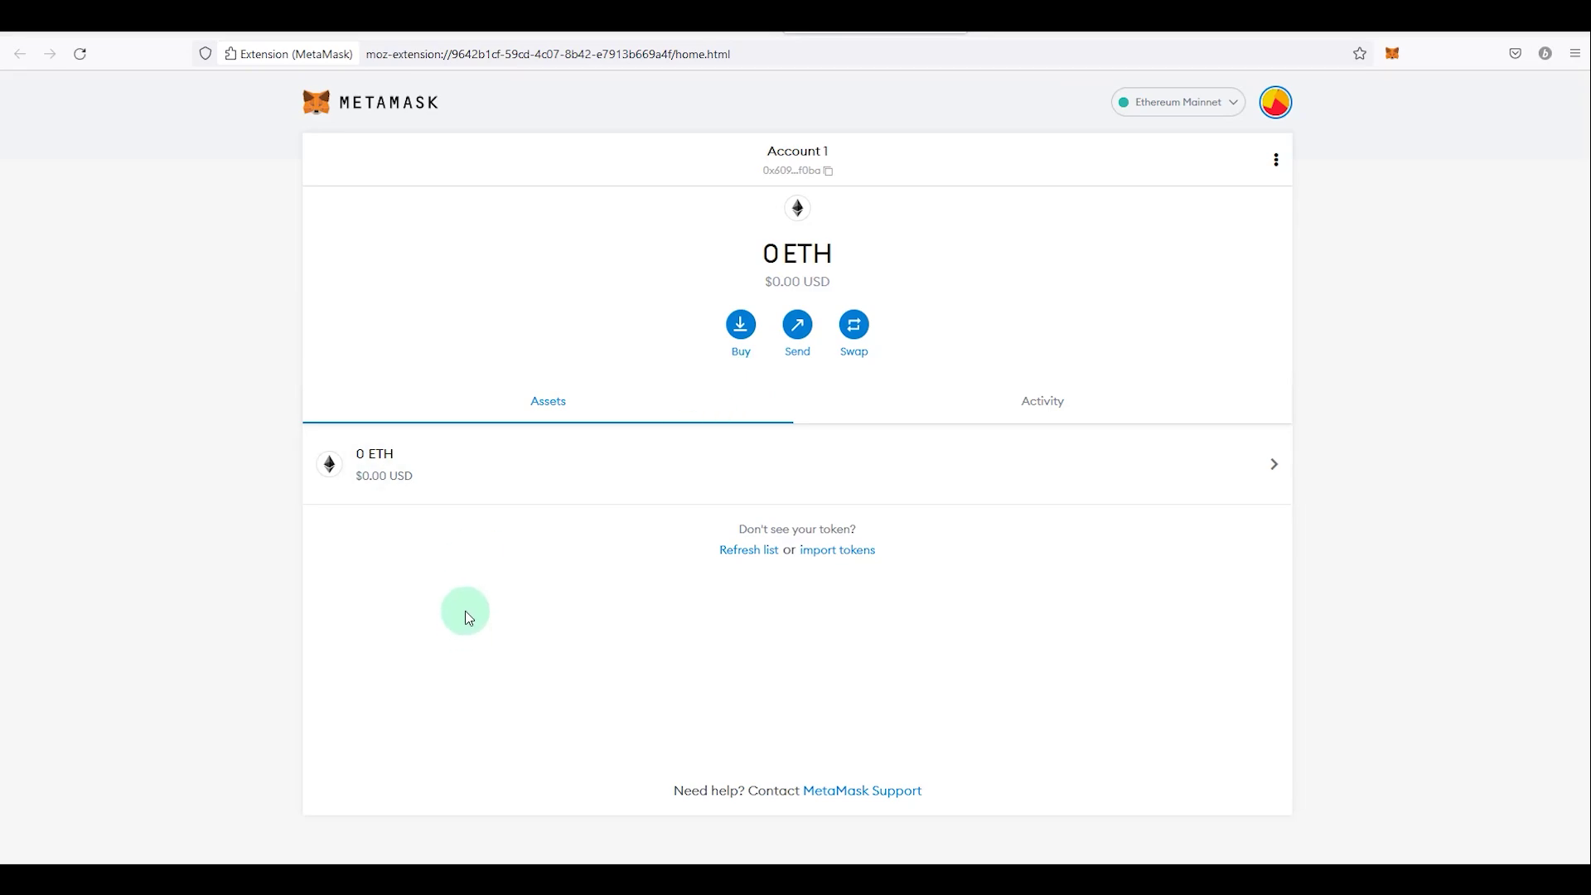
left_click(1392, 53)
left_click(1413, 538)
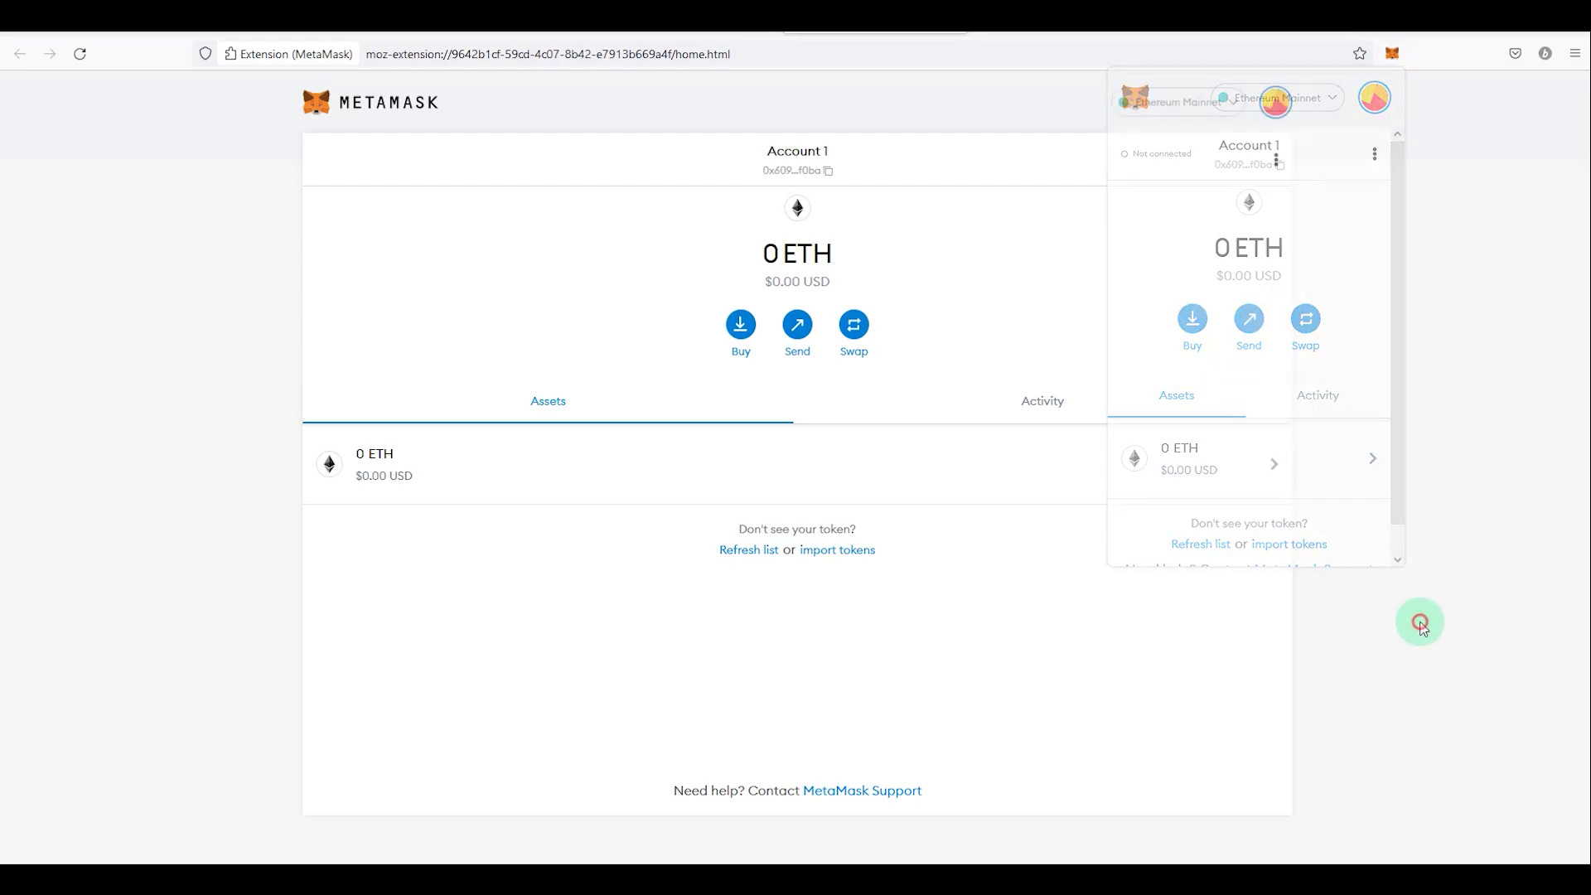
Step: Import TRU as a custom token using the pasted contract address
left_click(847, 553)
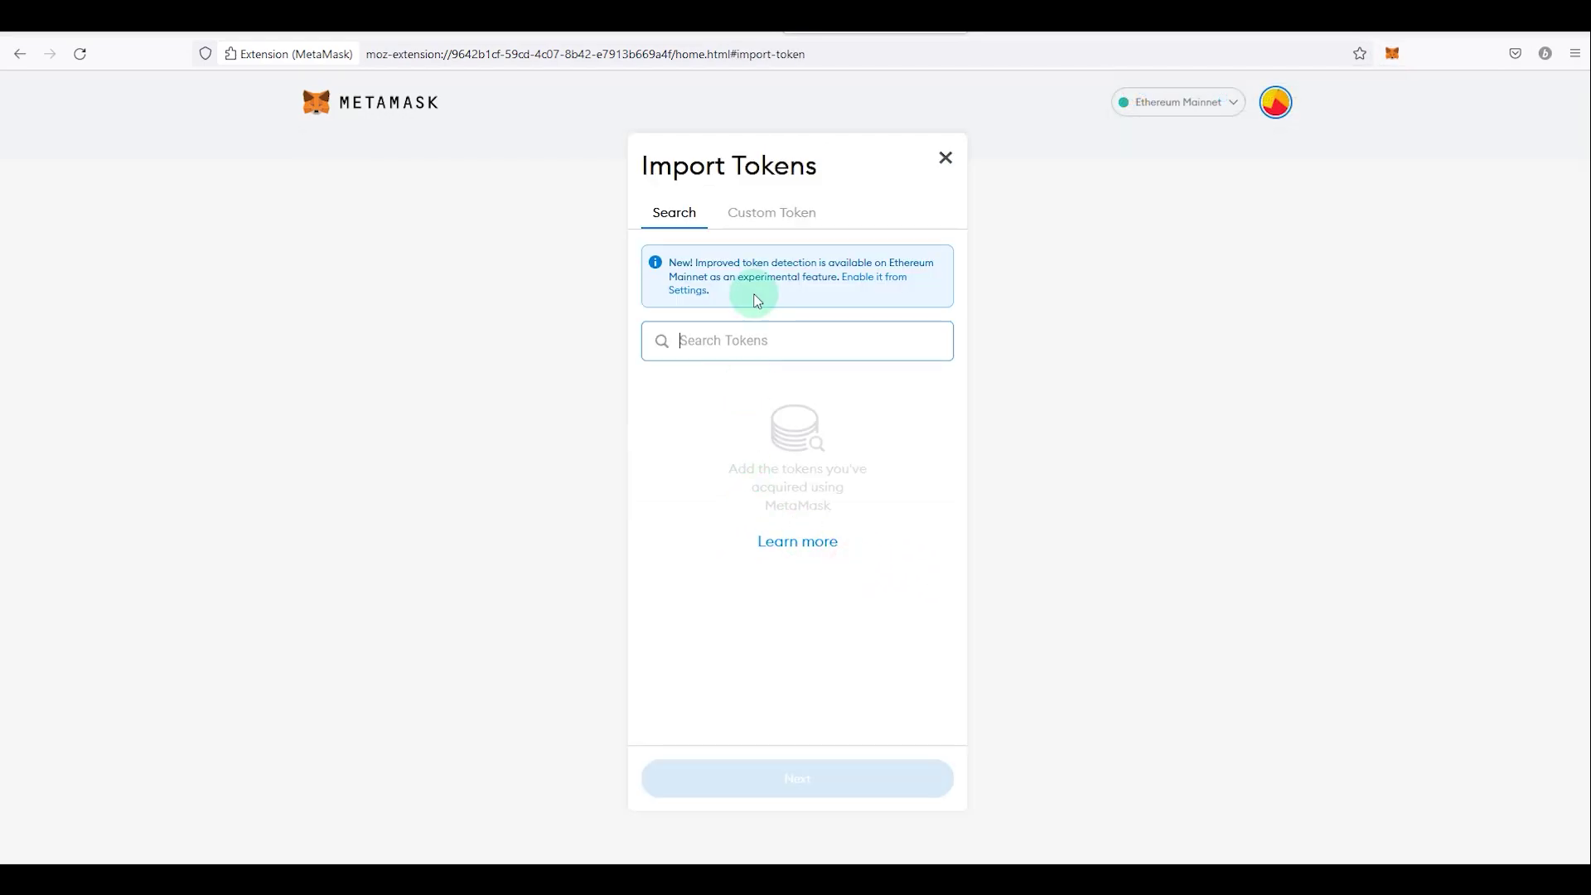
left_click(759, 232)
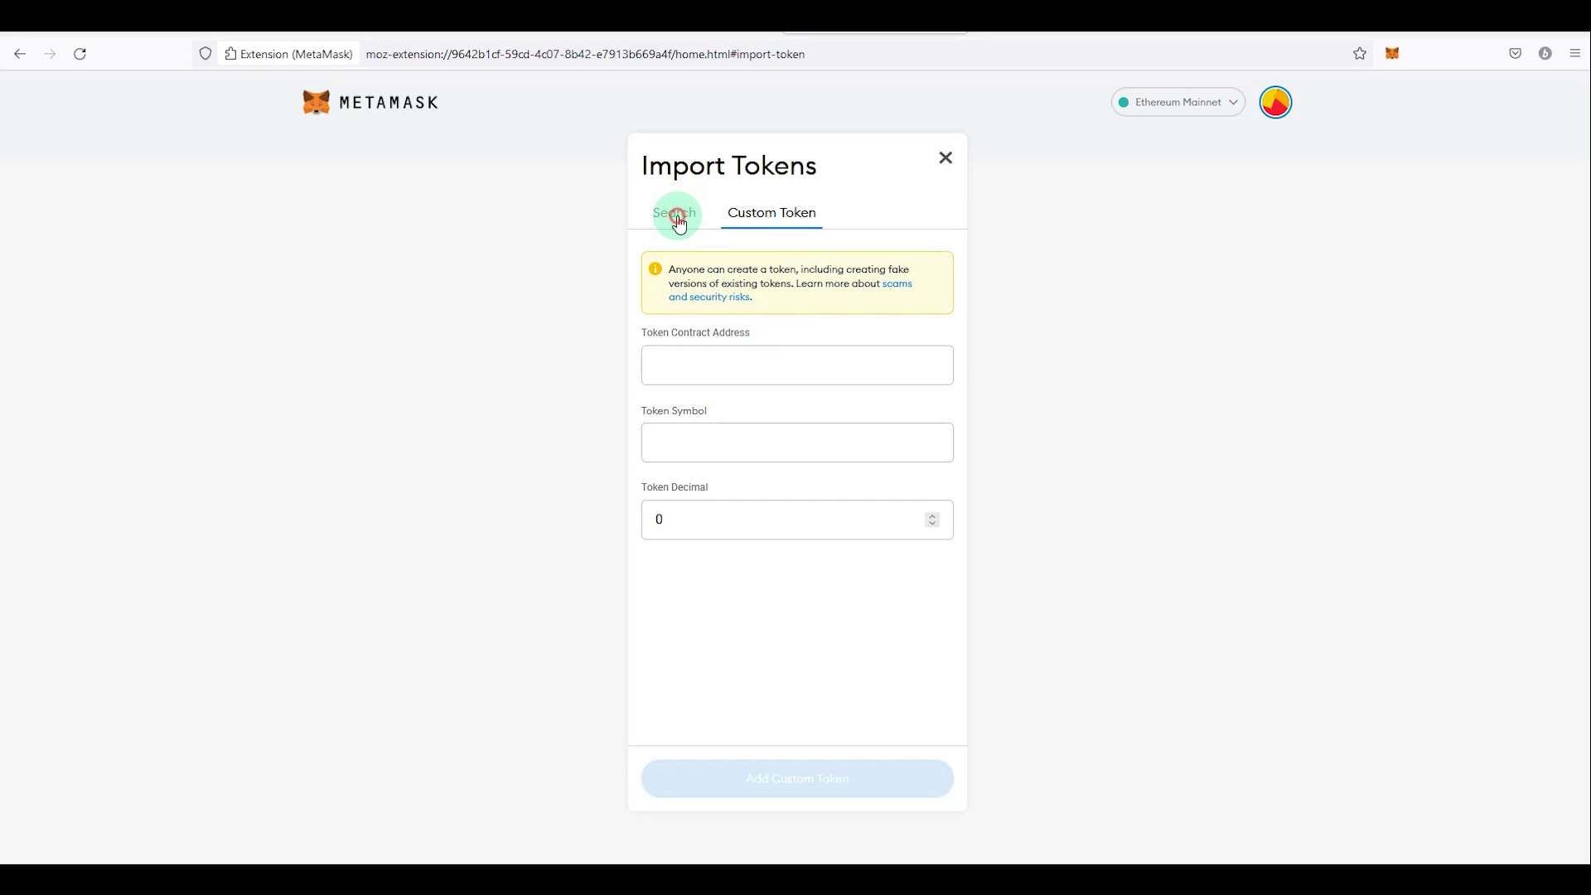
left_click(675, 213)
left_click(756, 213)
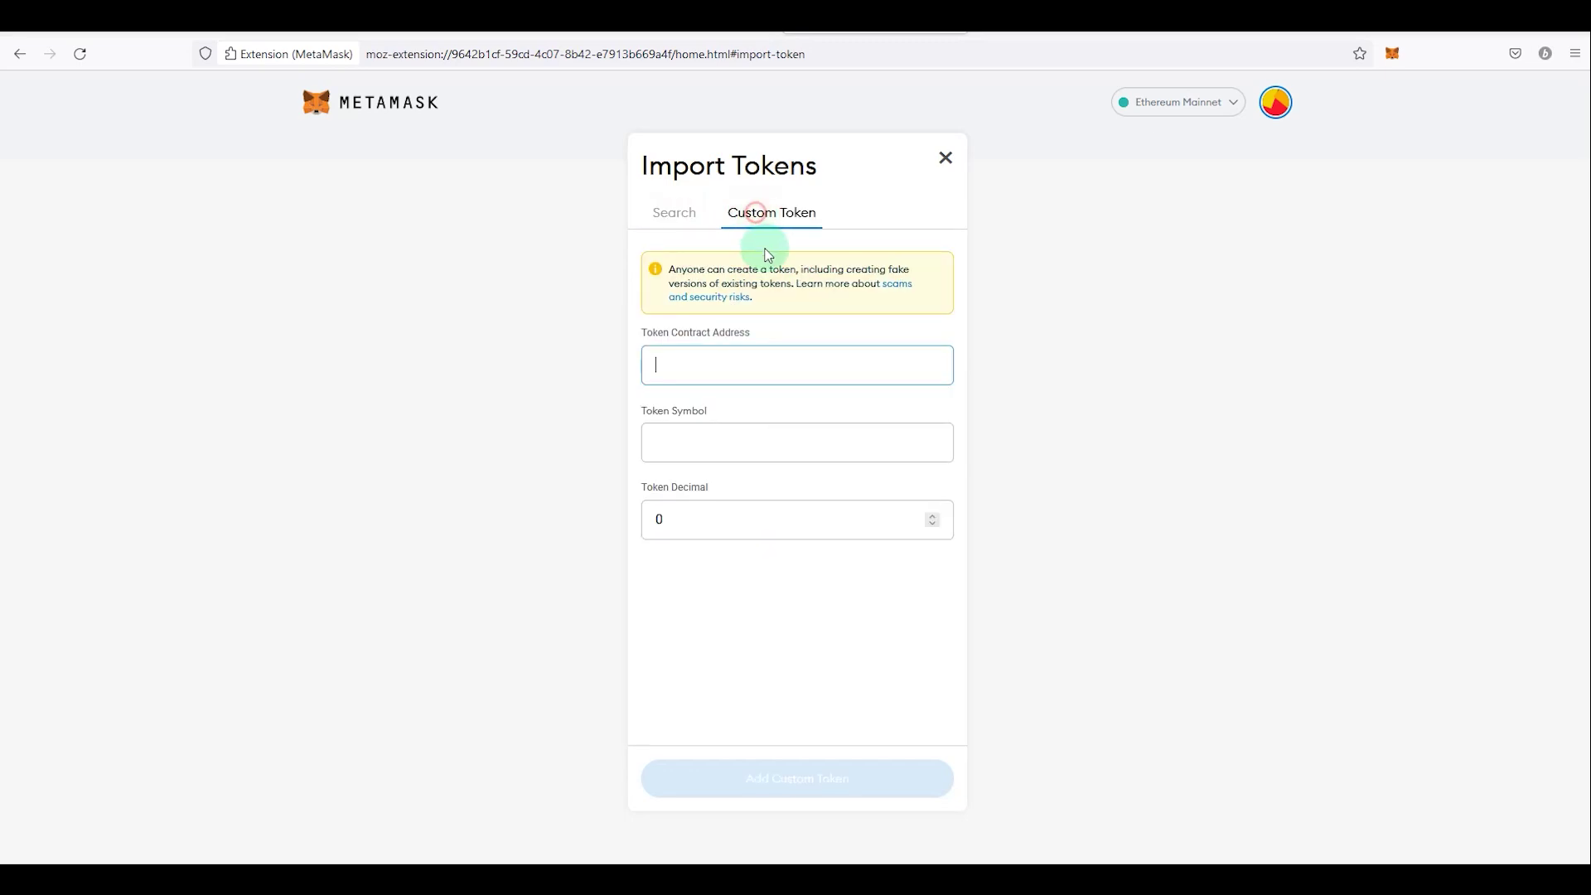
left_click(760, 374)
key("ctrl+v")
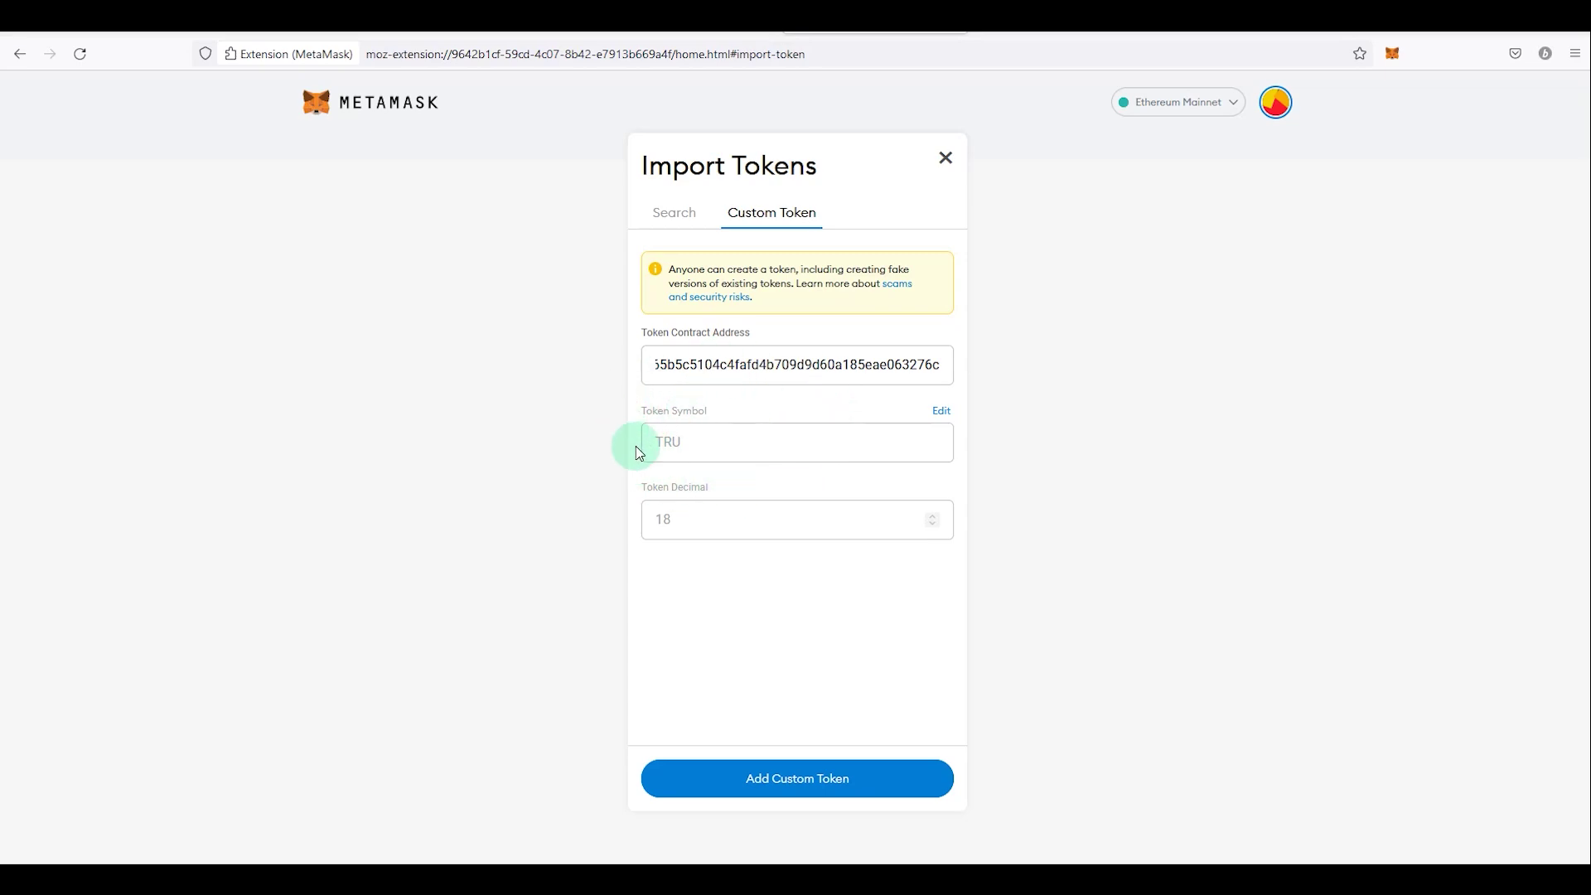
left_click(791, 794)
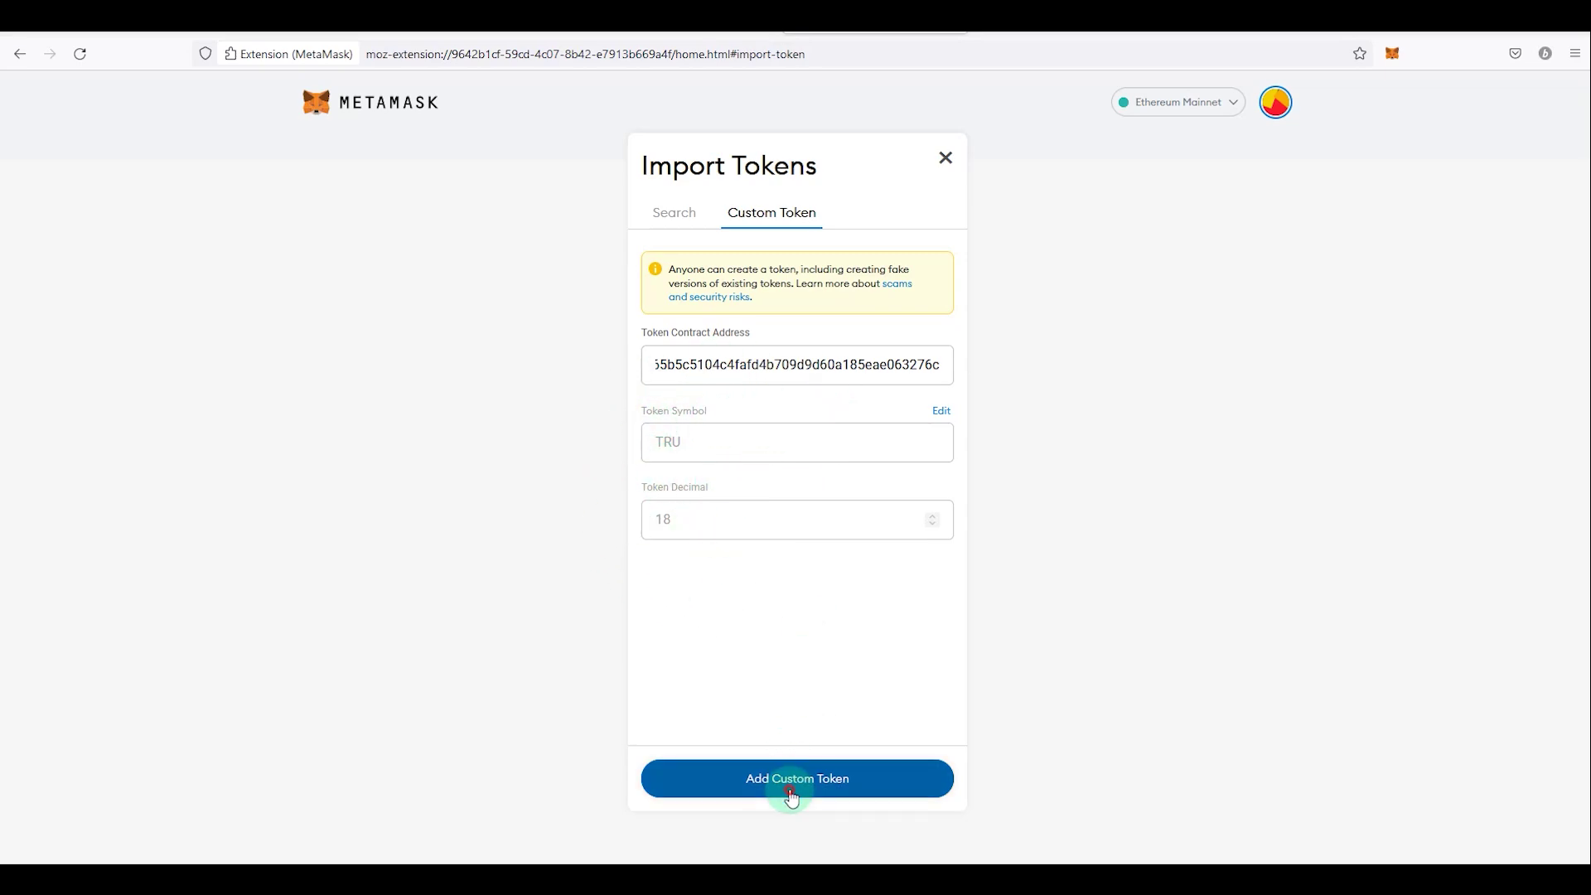
left_click(891, 773)
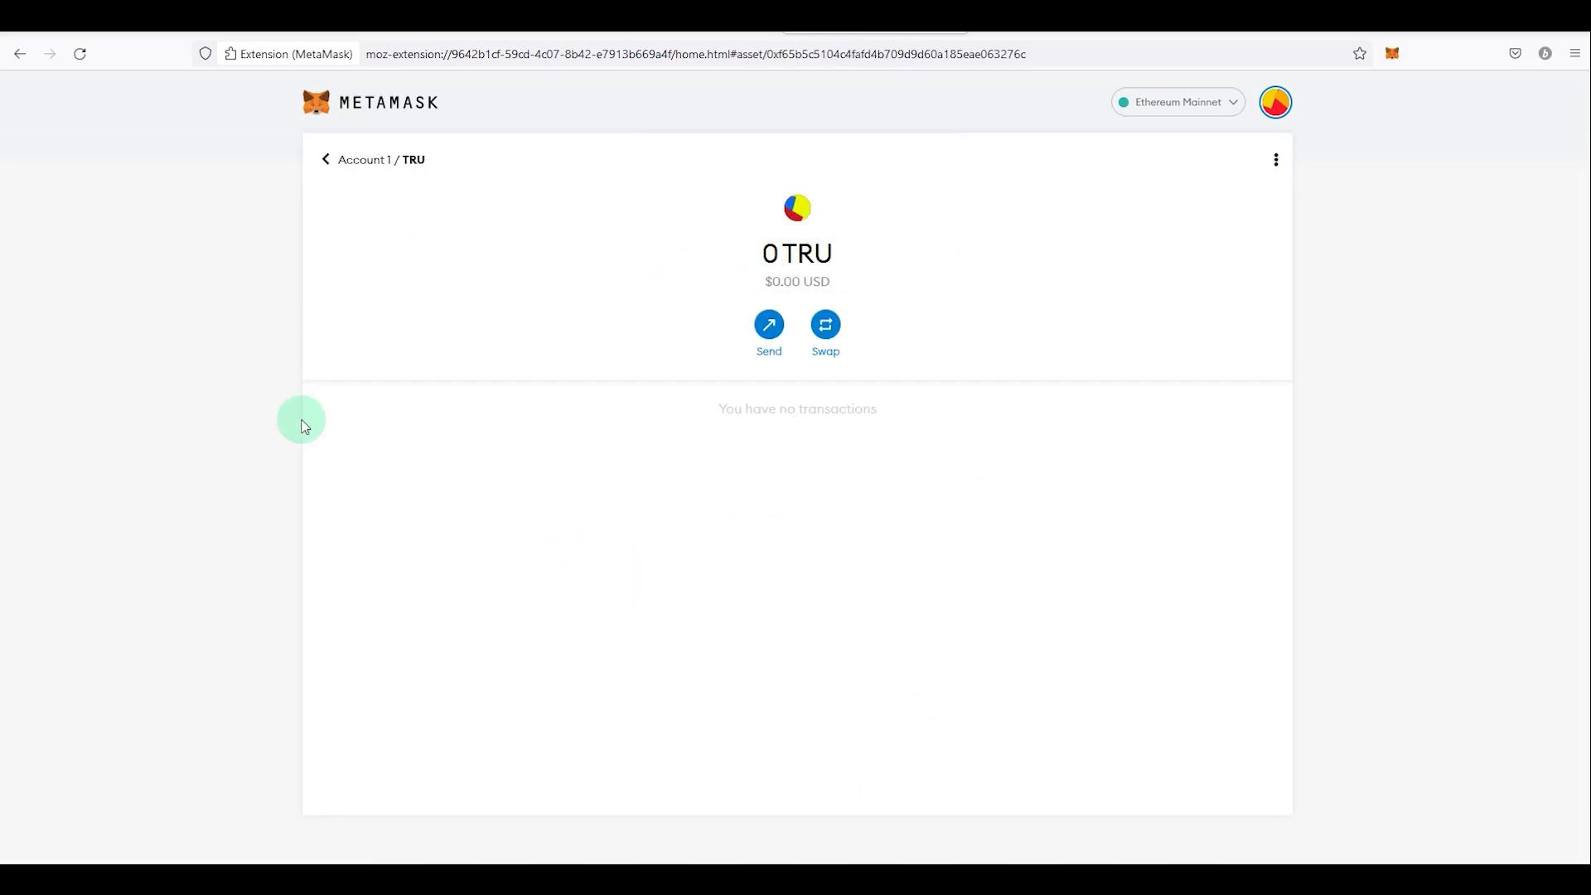
Step: Return to Account 1's wallet overview, now listing 0 TRU under 0 ETH, and show the accounts list
left_click(389, 184)
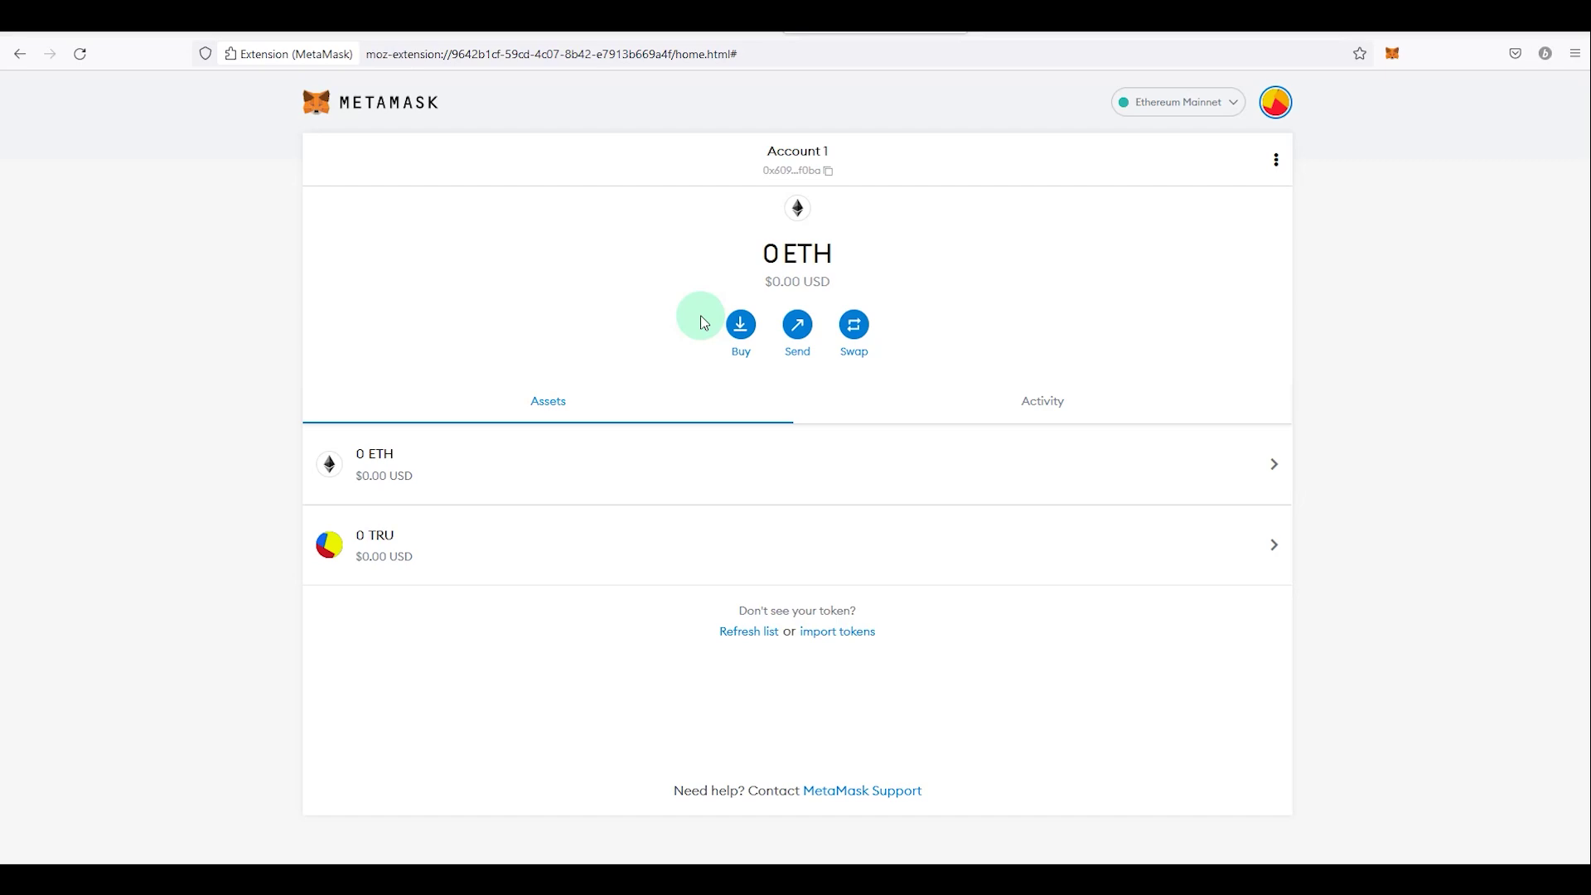
left_click(1277, 106)
Step: Turn on the Advanced gas controls toggle in MetaMask's Advanced settings
left_click(1013, 224)
left_click(1278, 103)
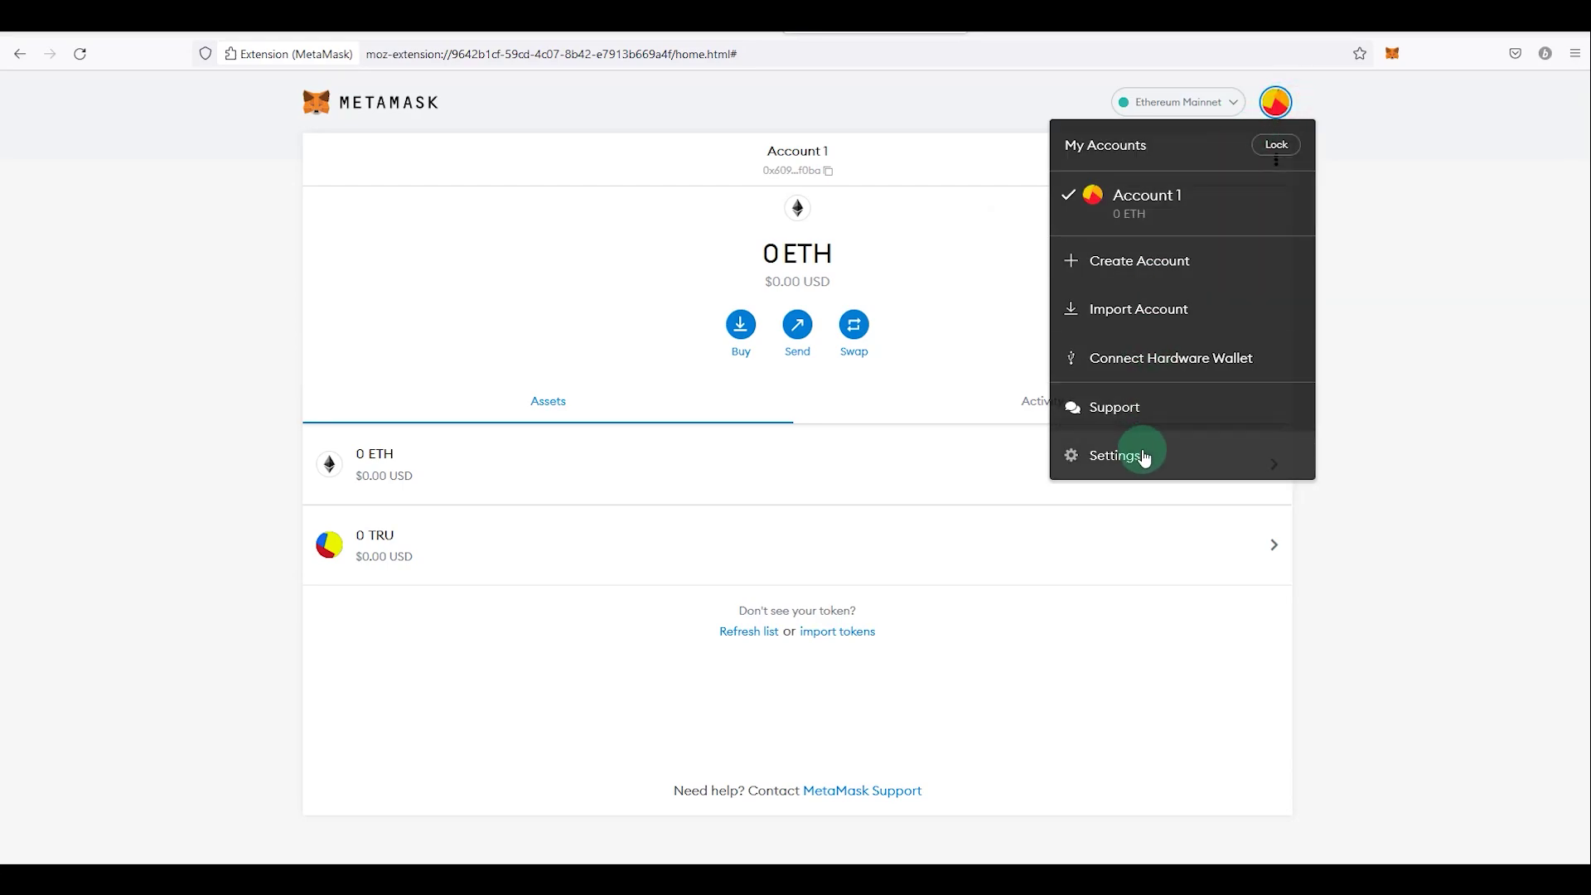
left_click(1137, 455)
left_click(335, 260)
scroll(444, 367, "down", 1)
scroll(562, 676, "up", 1)
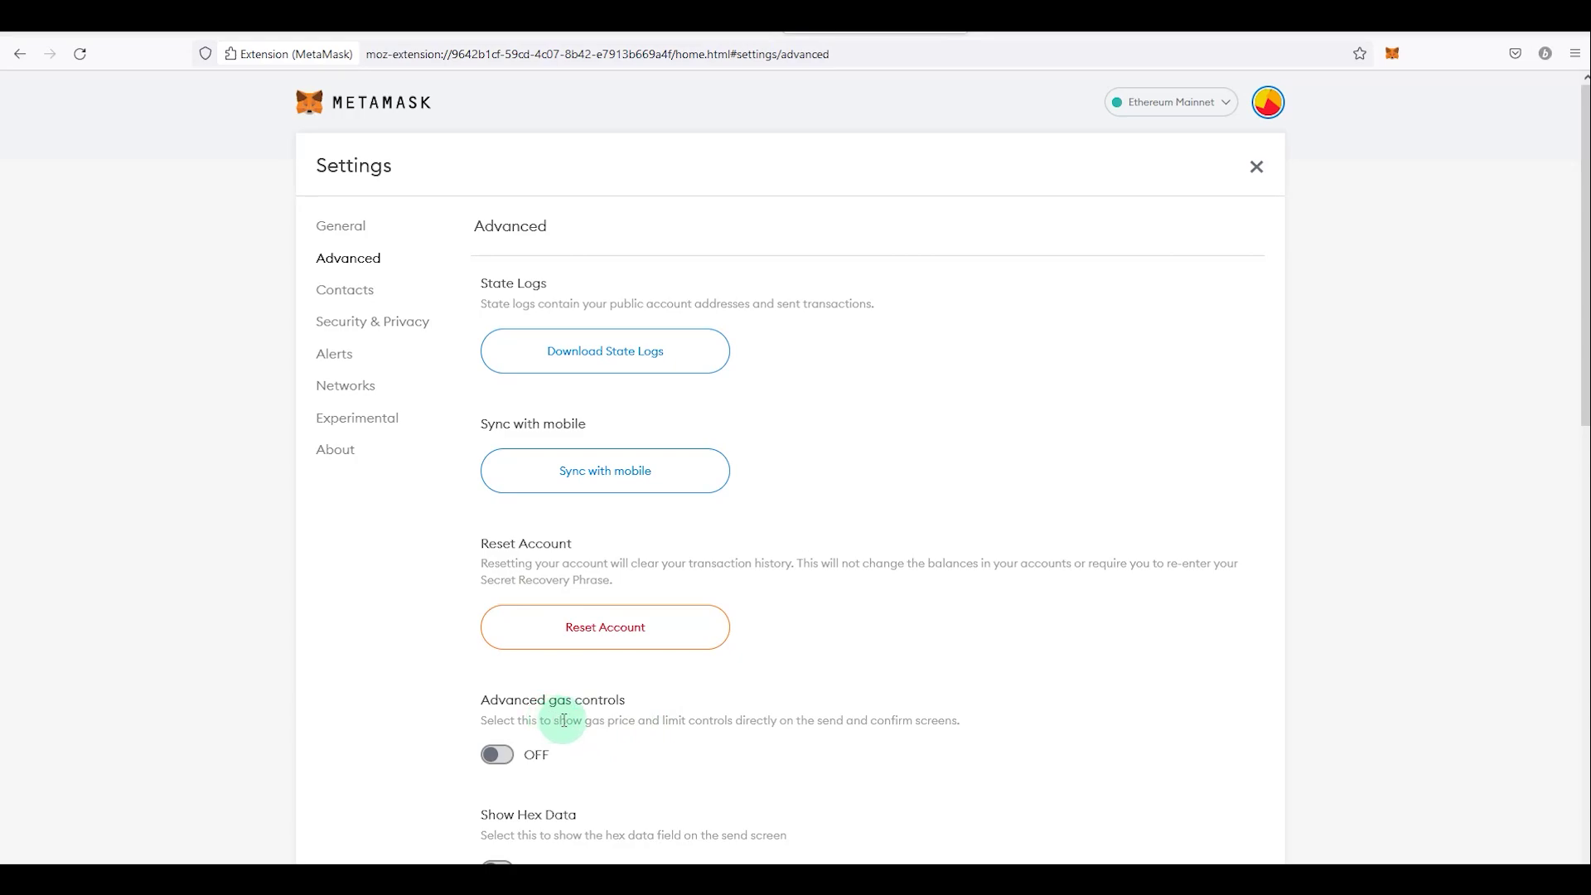
left_click(497, 754)
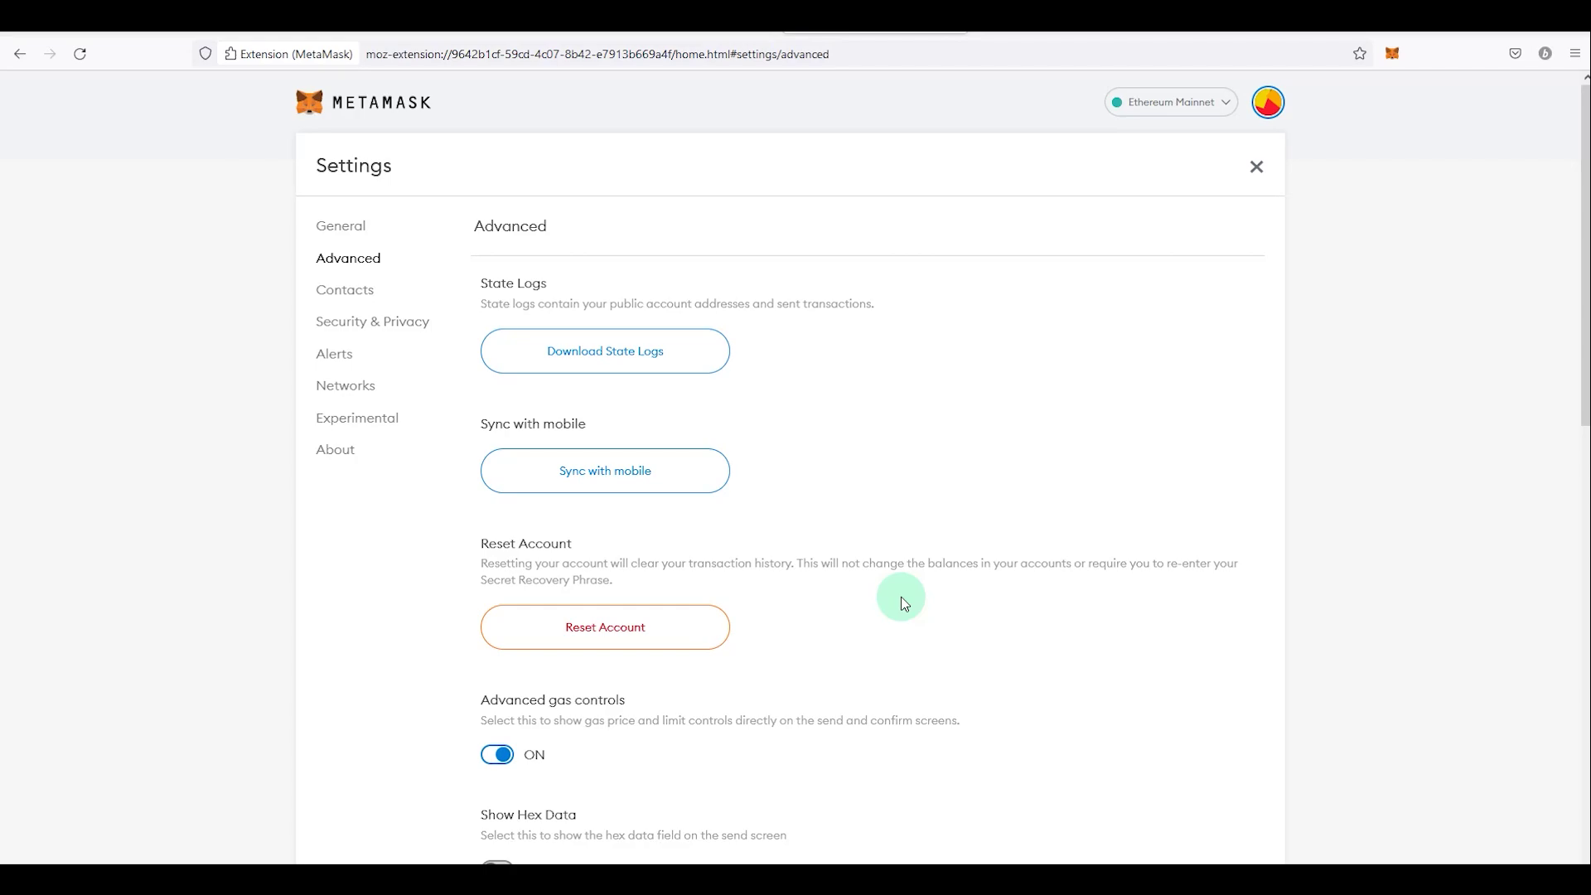
scroll(904, 603, "down", 8)
scroll(810, 572, "up", 4)
scroll(585, 308, "down", 1)
scroll(618, 469, "down", 5)
scroll(720, 449, "up", 8)
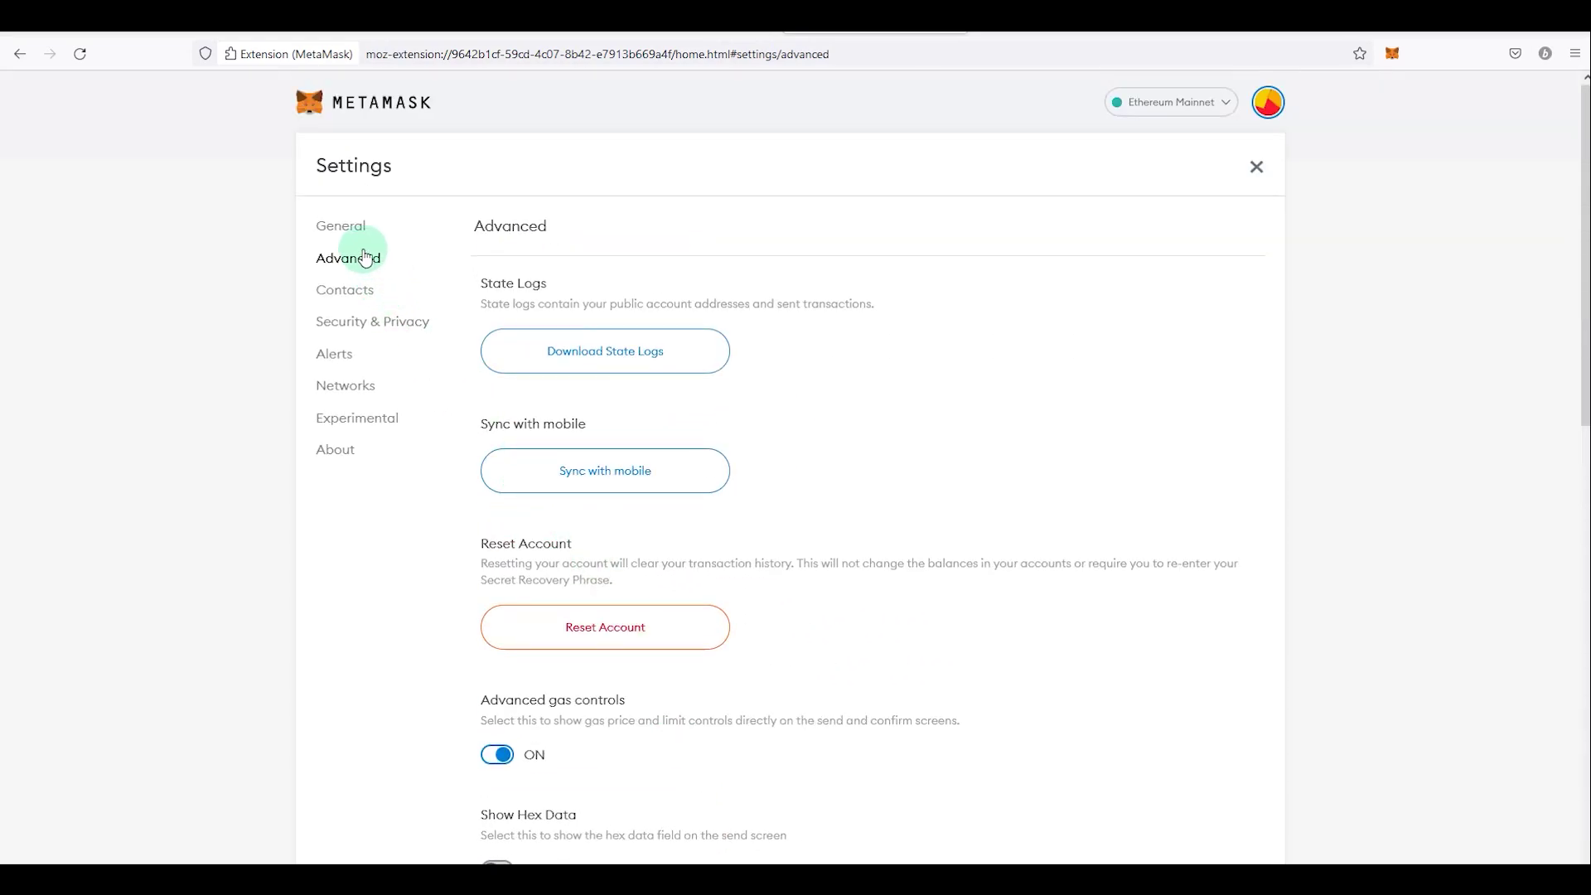
Step: Browse the Currency Conversion list in General settings, leaving it on USD
left_click(352, 226)
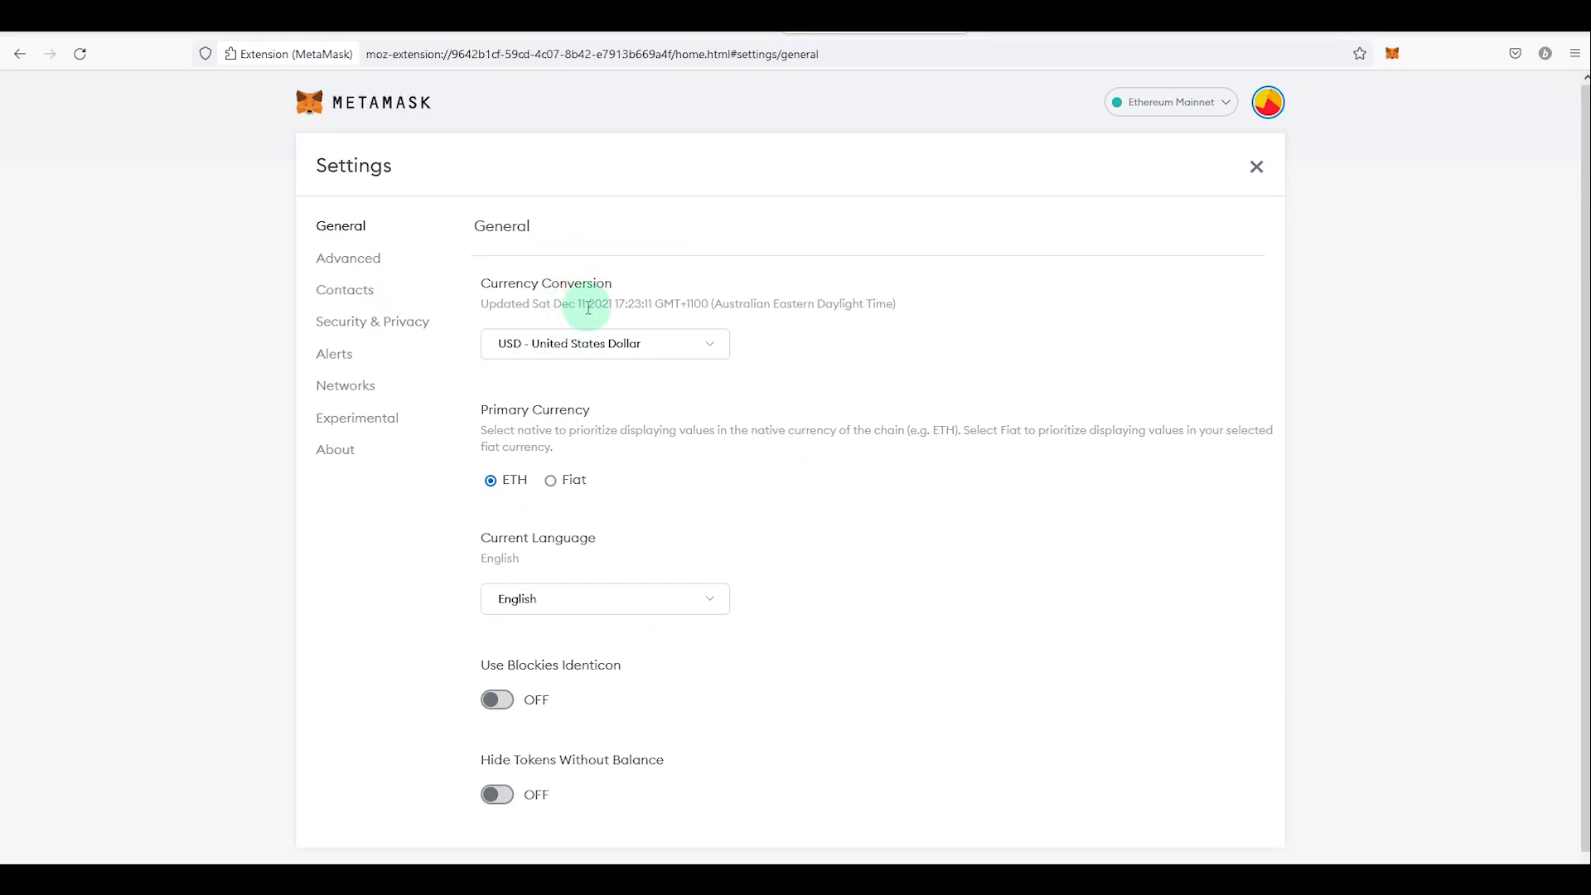
left_click(591, 344)
left_click(609, 794)
left_click(649, 345)
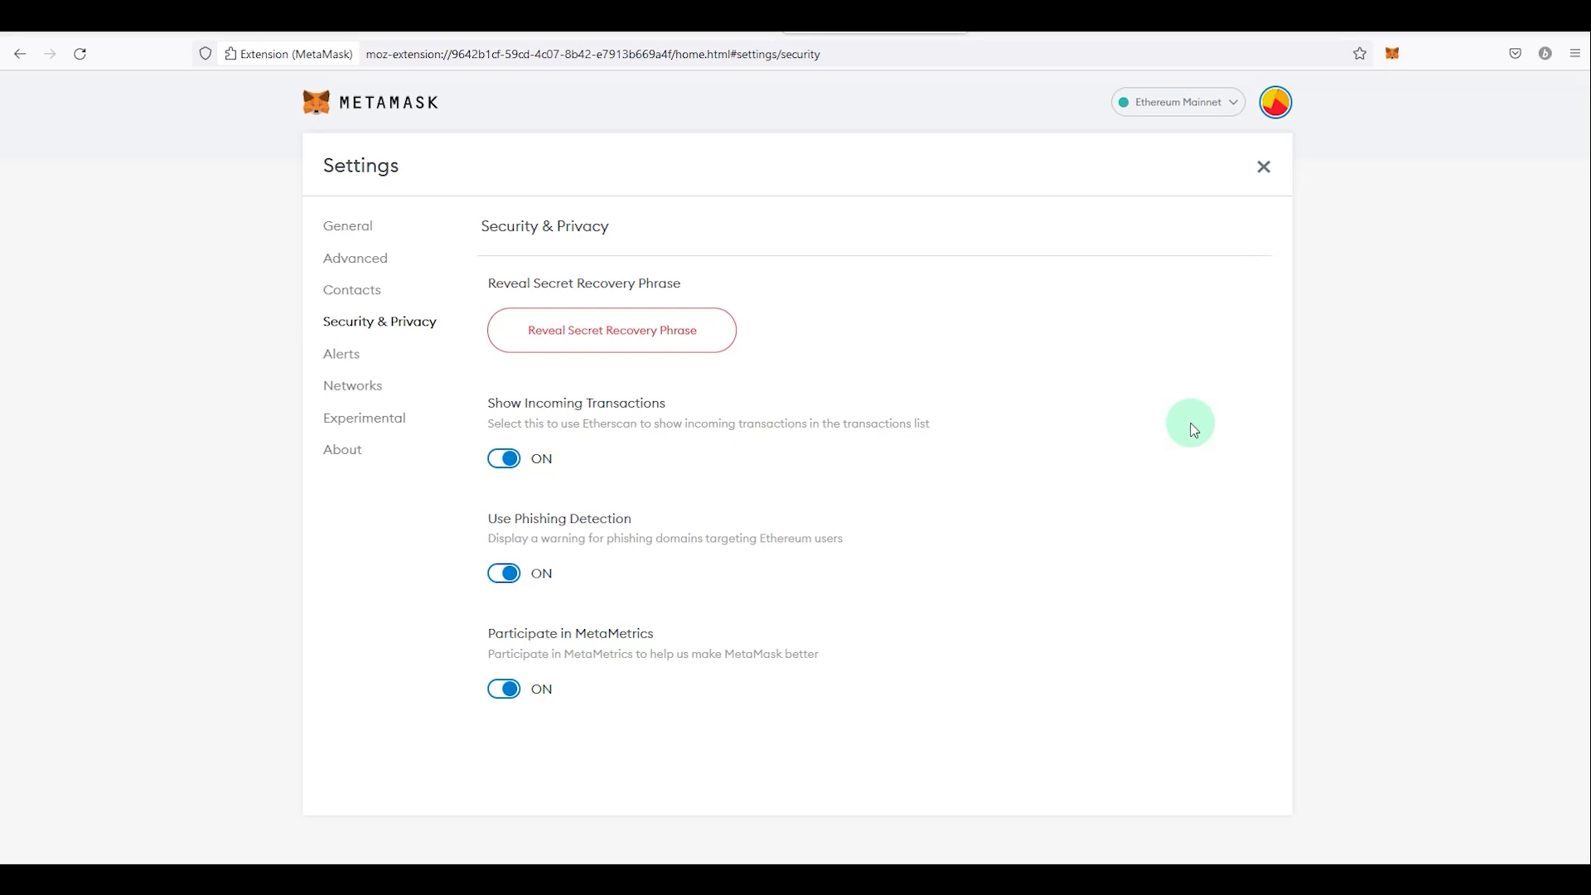
Step: Reveal the Secret Recovery Phrase in Security & Privacy with the wallet password, then close it
left_click(1275, 102)
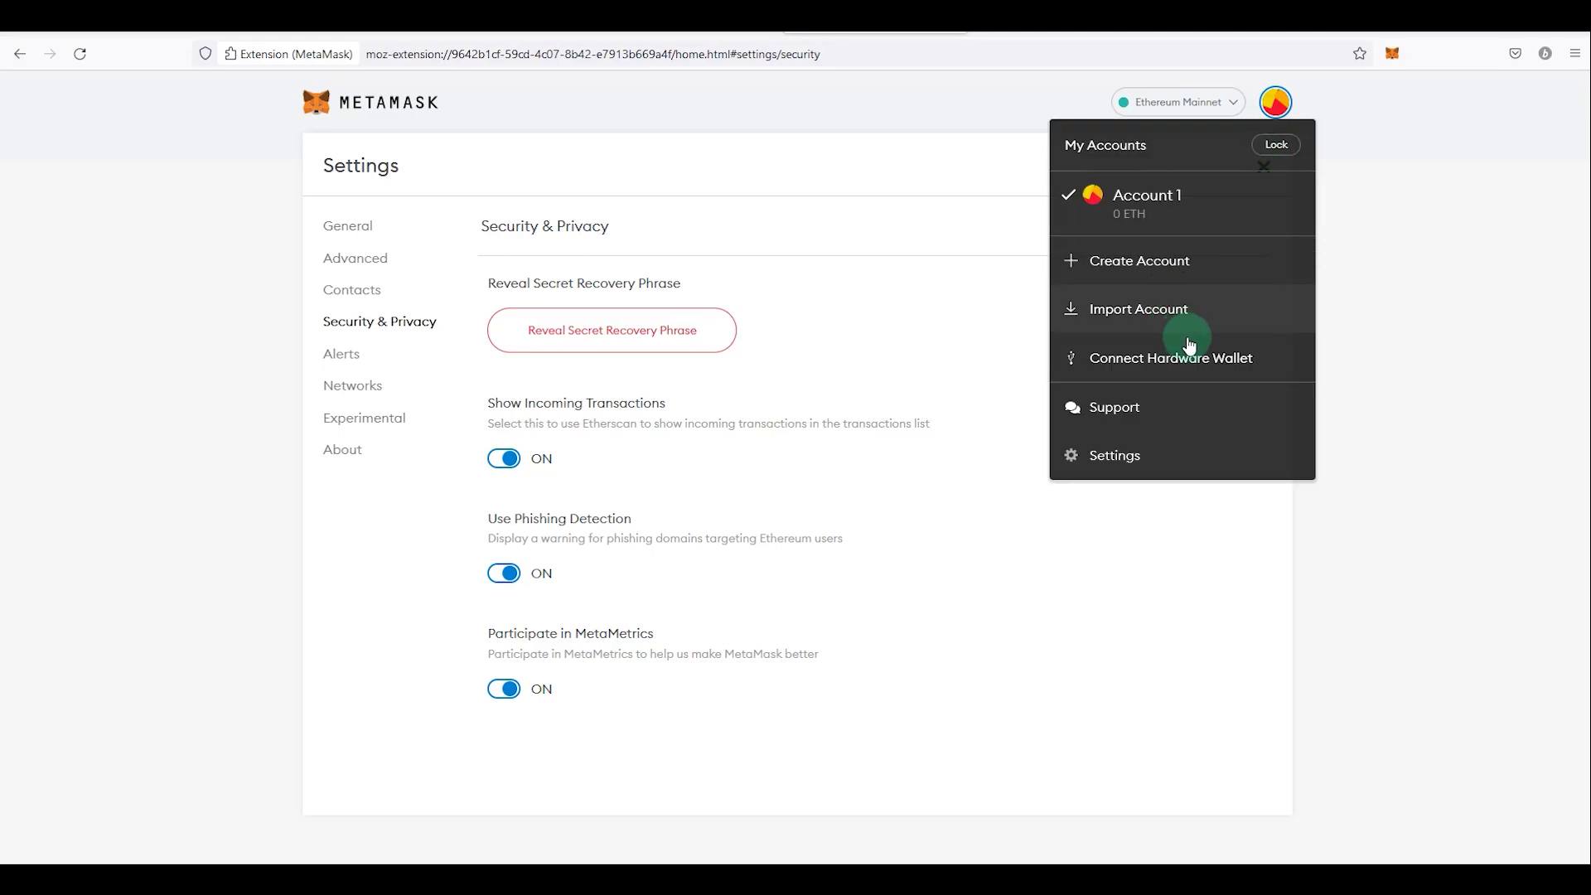
left_click(1127, 455)
left_click(375, 328)
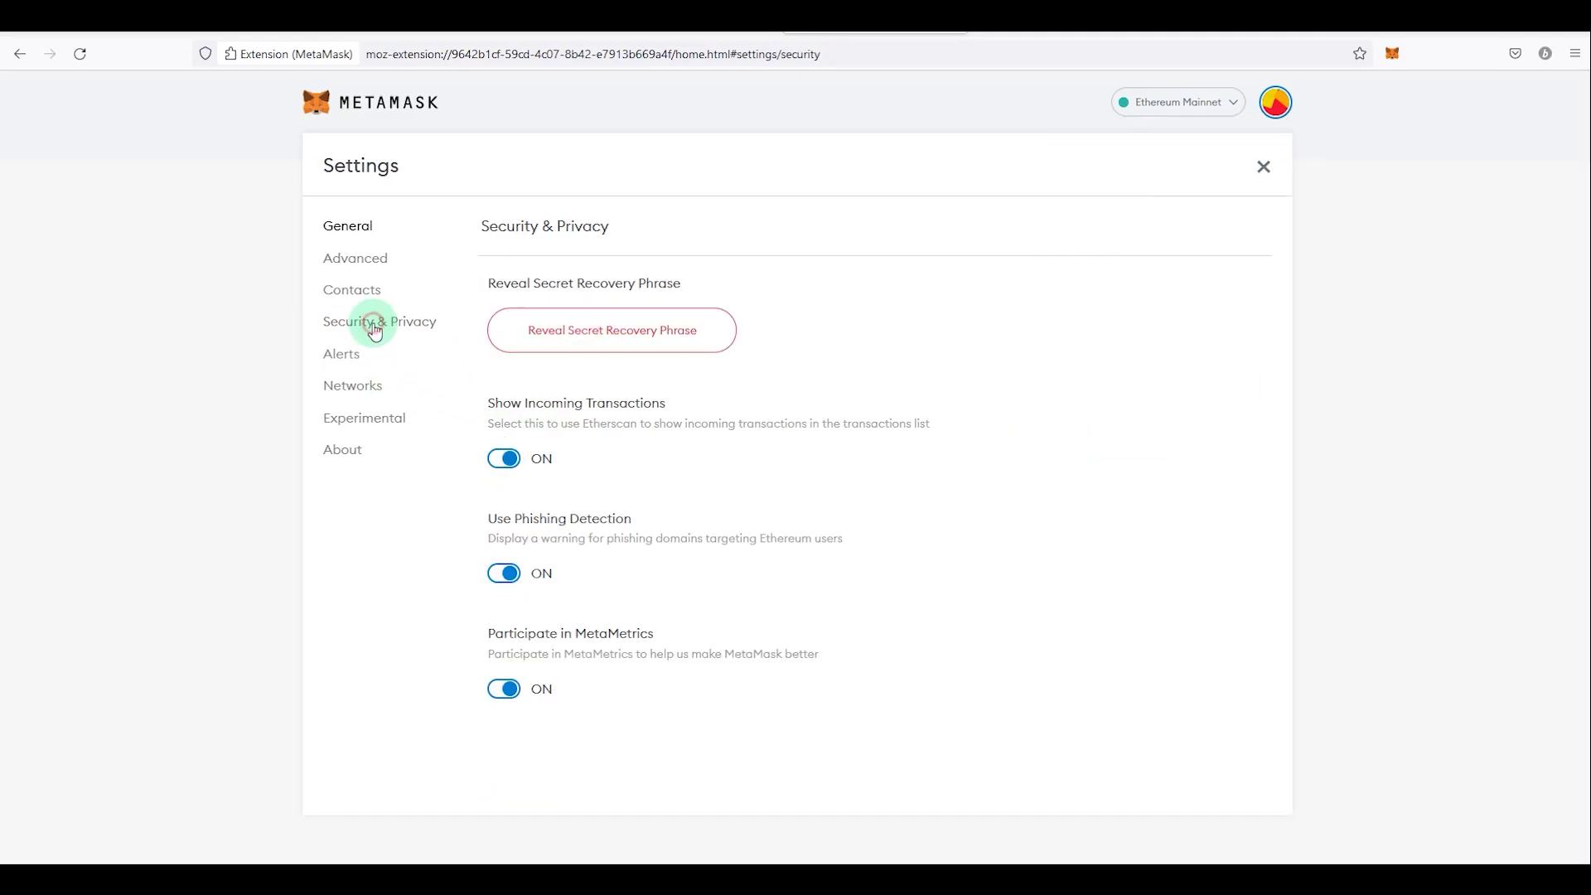
left_click(596, 351)
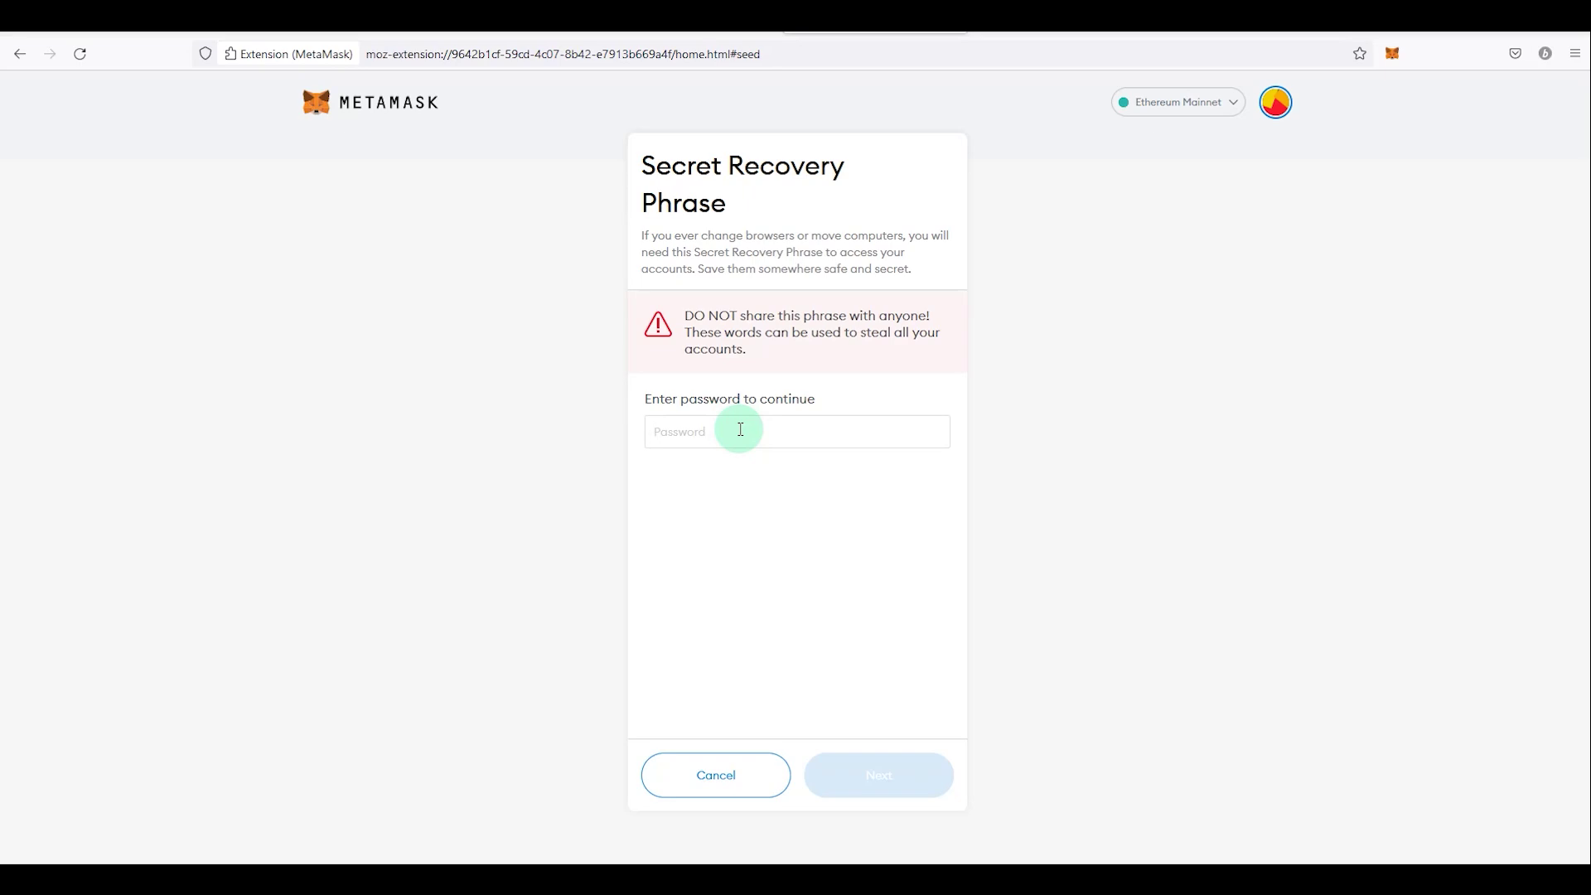
left_click(740, 429)
type("••••••••••")
key("Return")
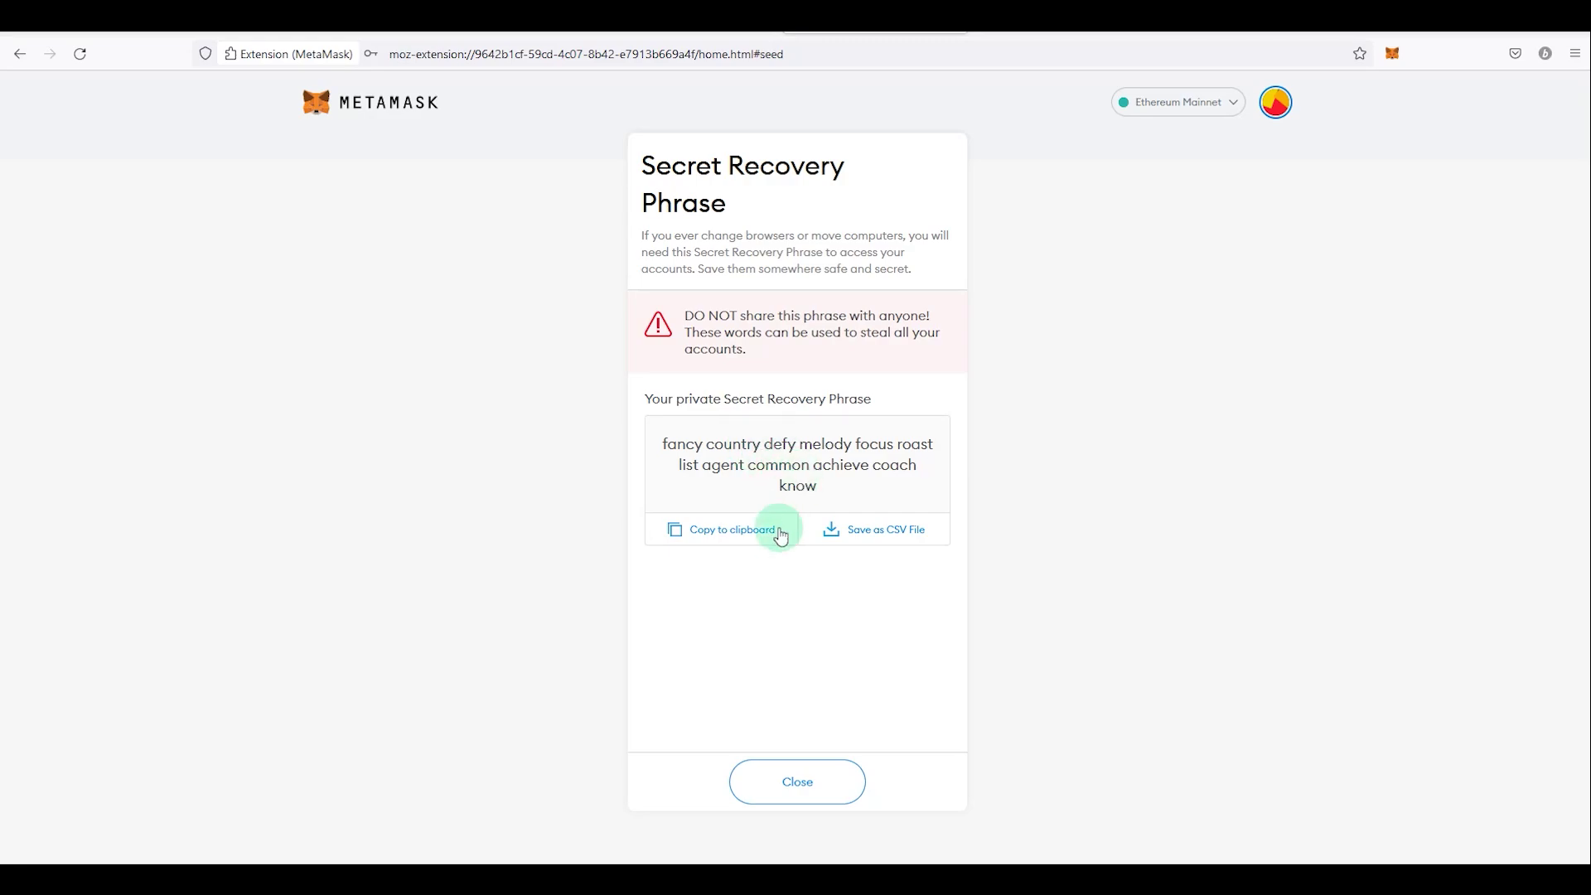
left_click(795, 782)
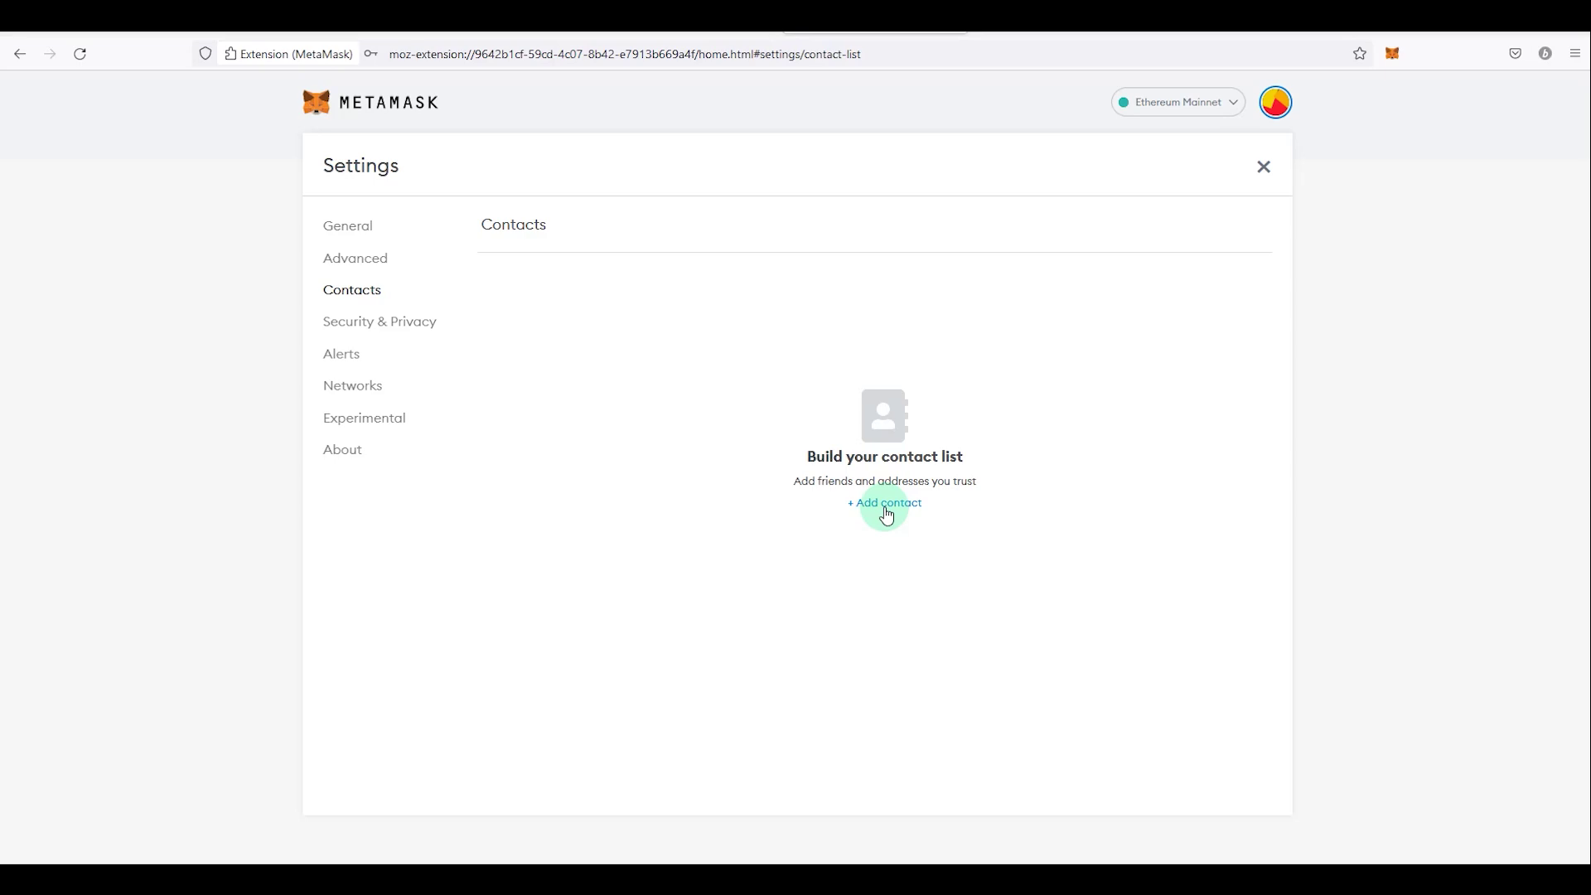
Step: Save a new contact named Eth Binance with the pasted Ethereum address
left_click(886, 507)
left_click(916, 323)
type("Second Wallet")
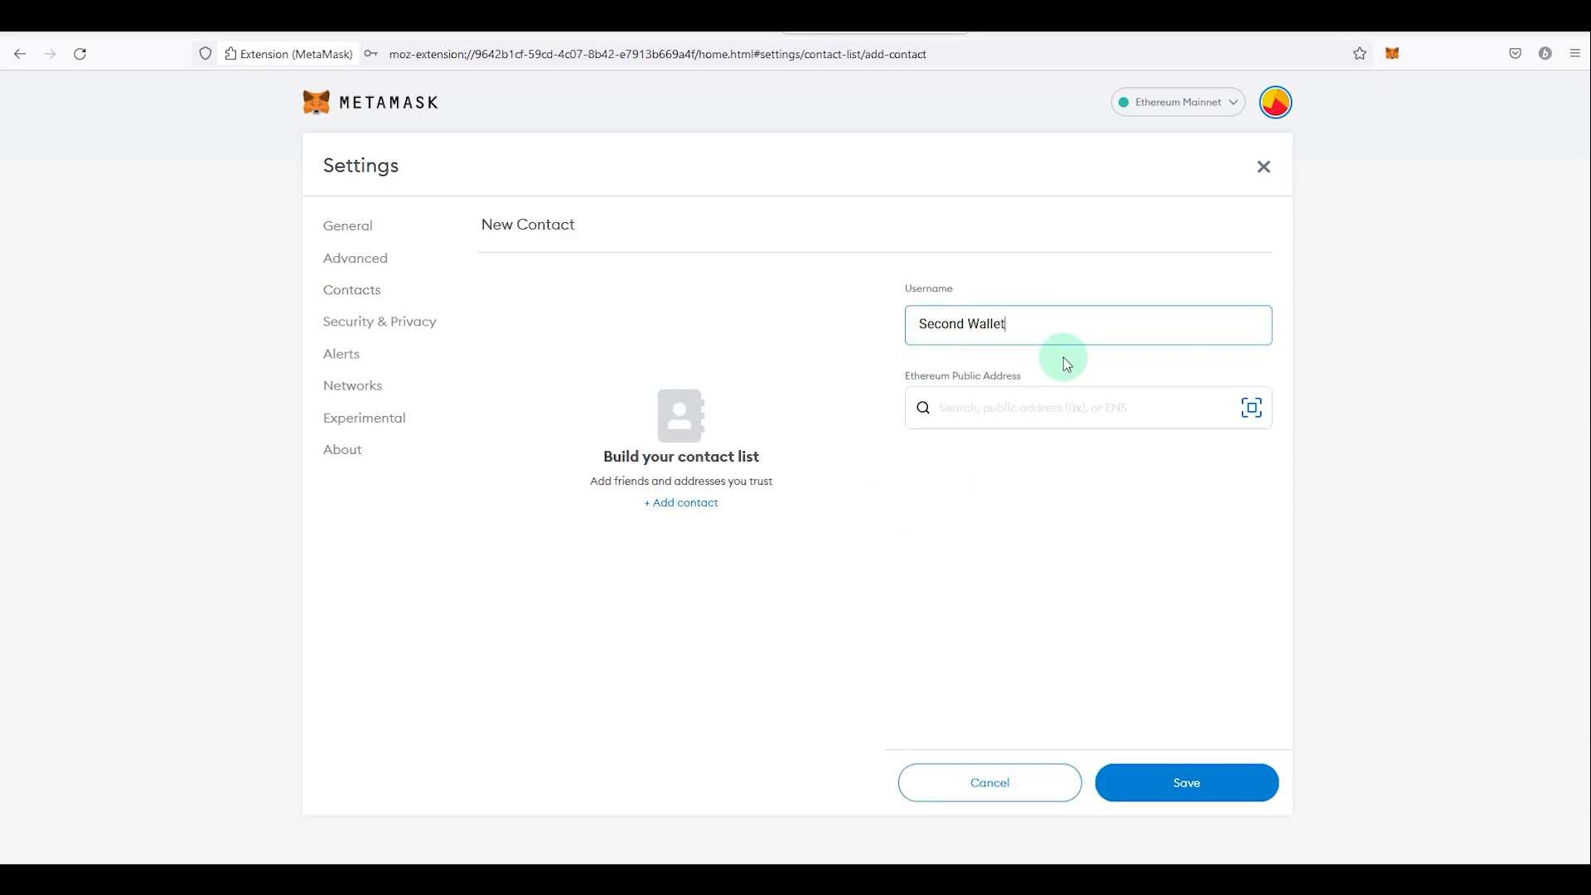
key("ctrl+a")
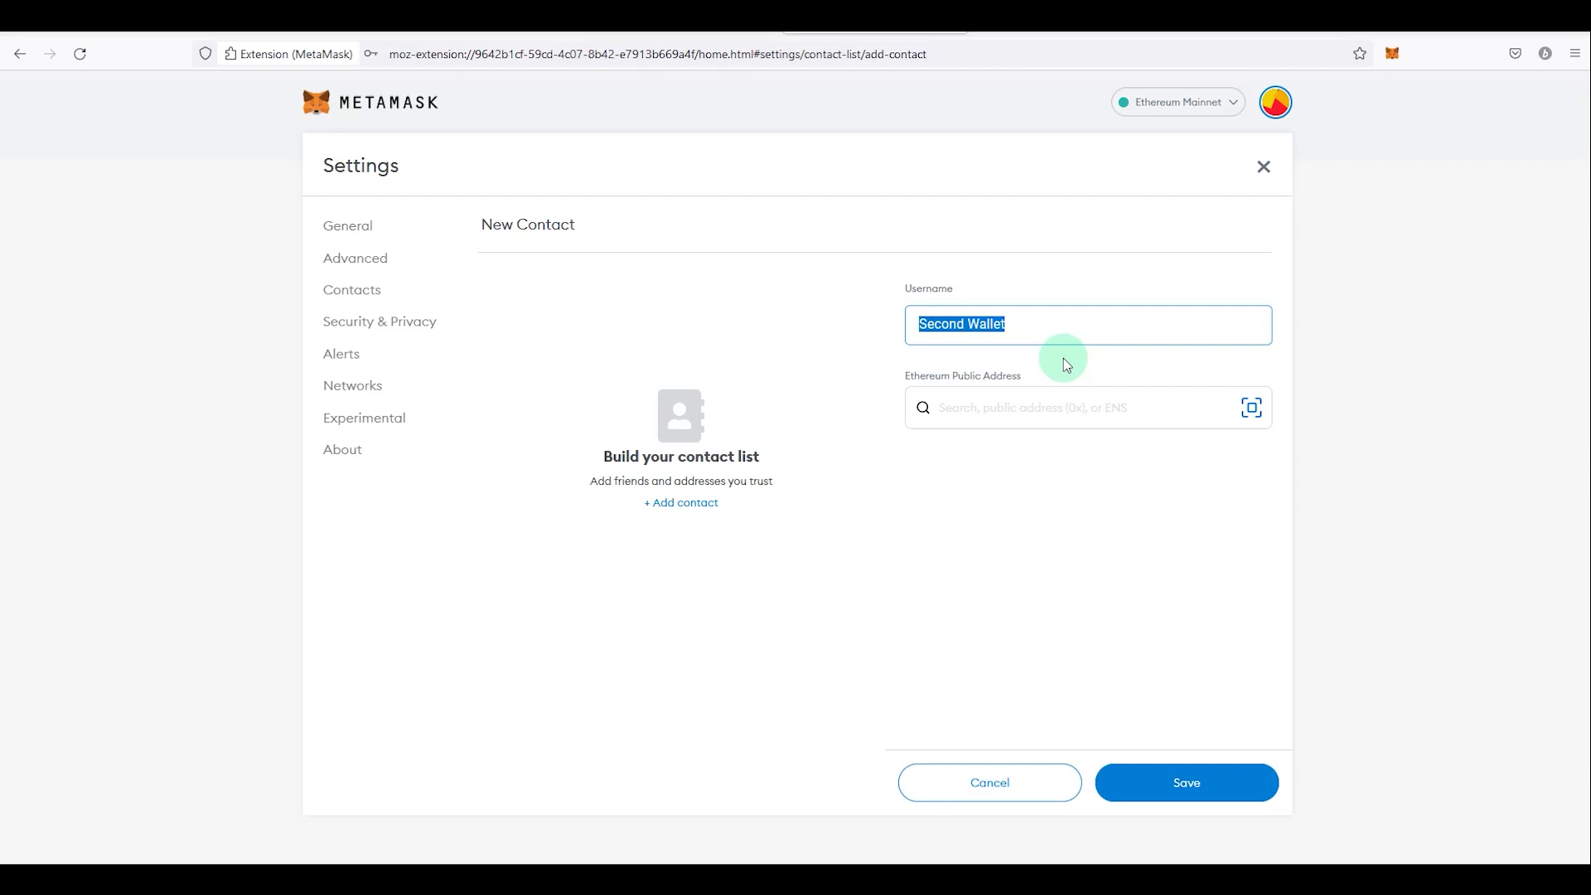
type("Eth Binance")
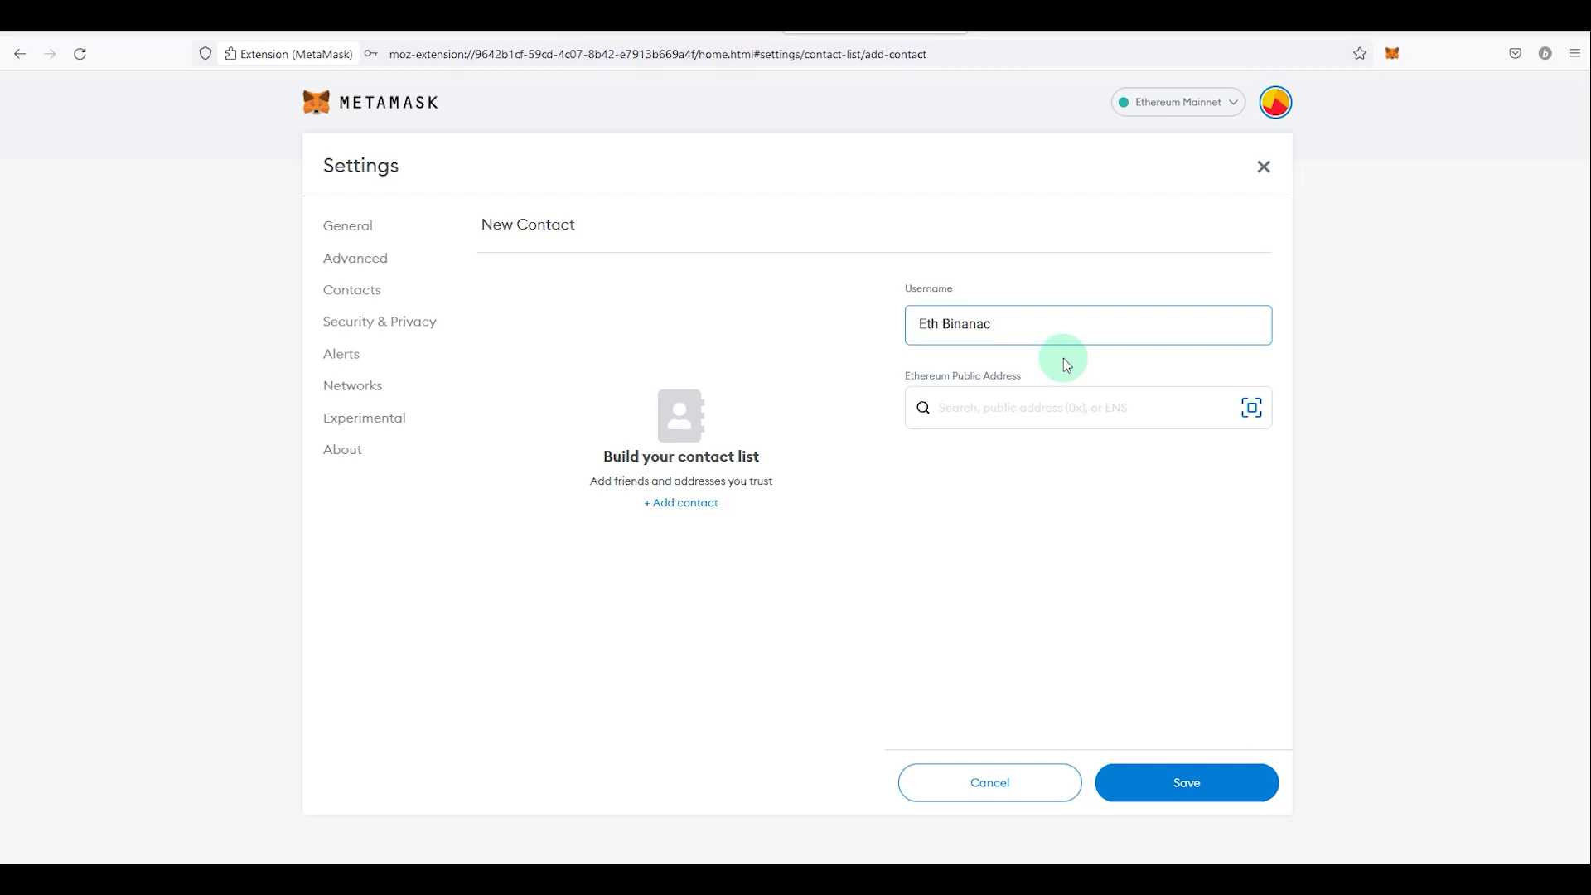
key("Tab")
type("0xf65b5c5104c4fafd4b709d9d60a185eae063276c")
left_click_drag(932, 407, 1172, 407)
left_click(1168, 789)
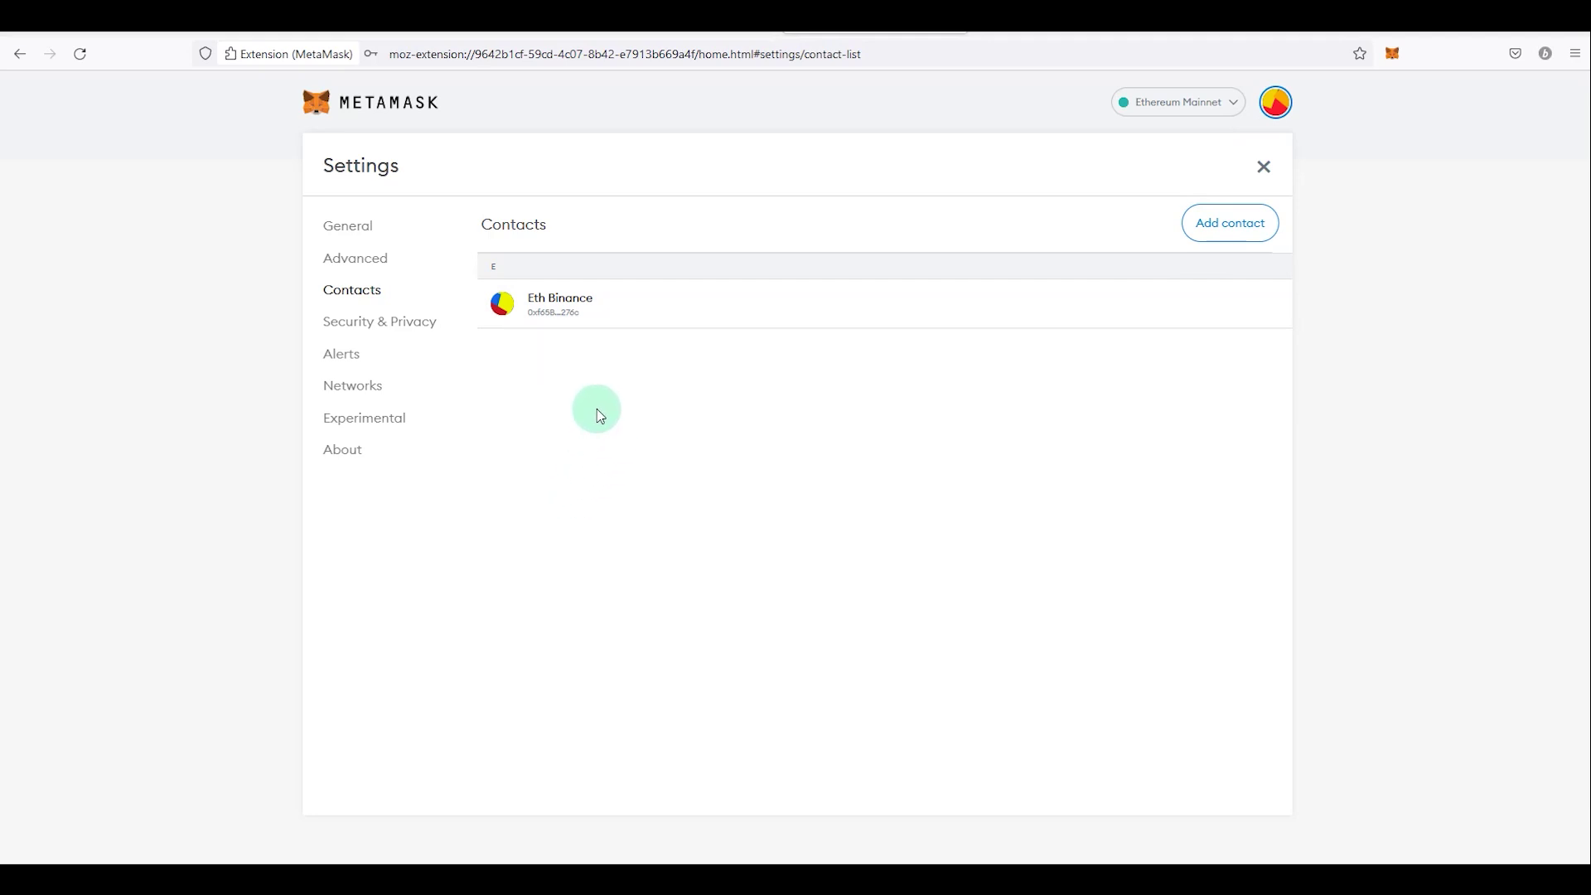
left_click(1392, 53)
Step: Confirm Eth Binance is offered as a Send recipient, then cancel the send
left_click(1243, 319)
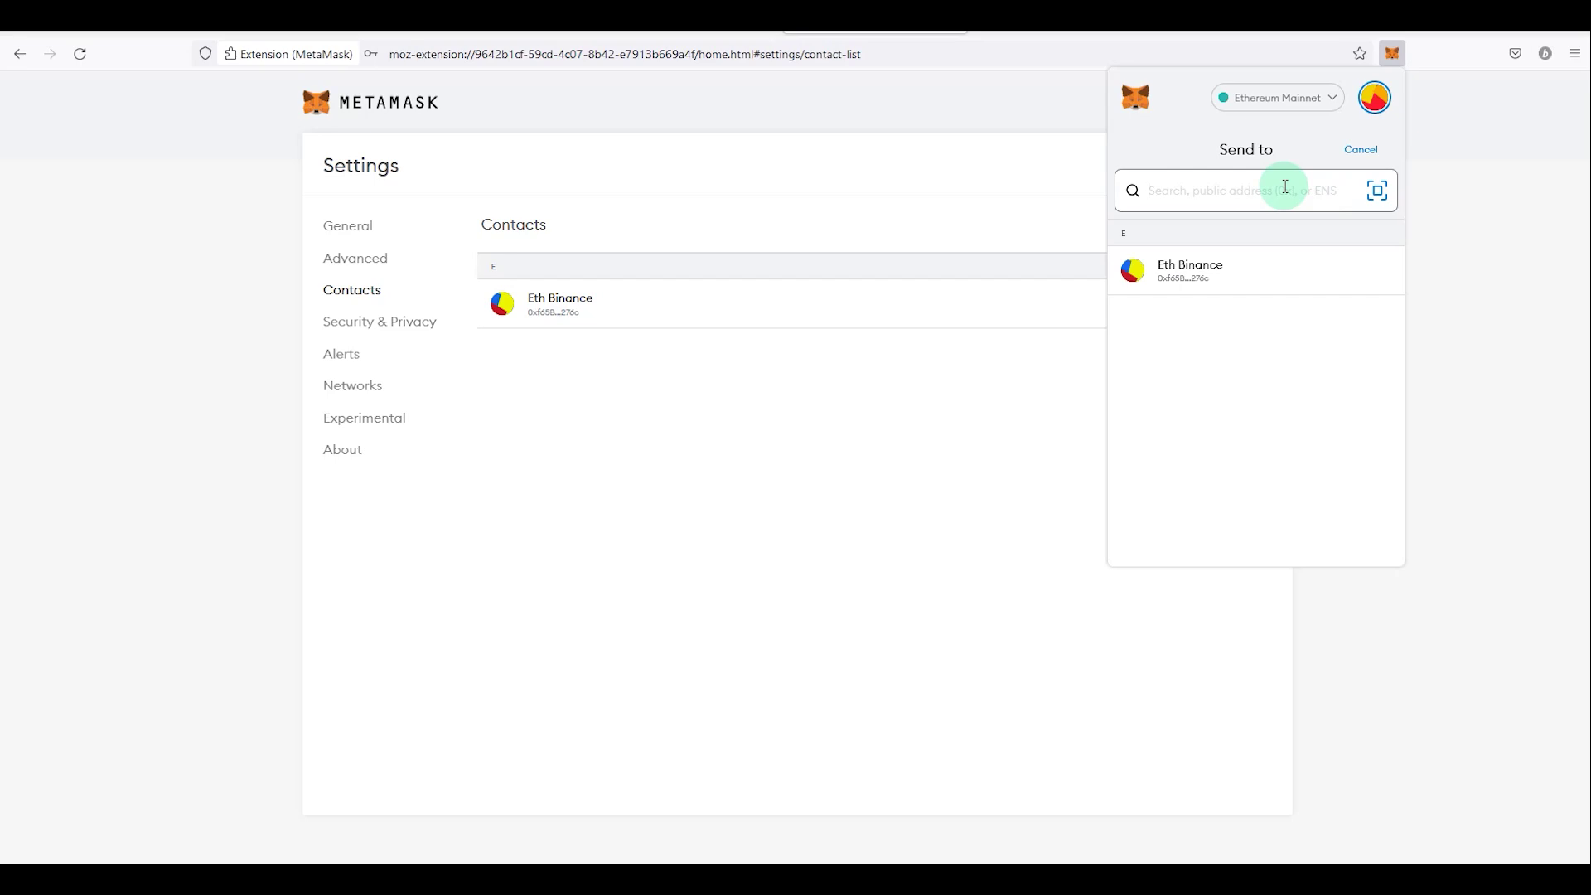
left_click(1189, 275)
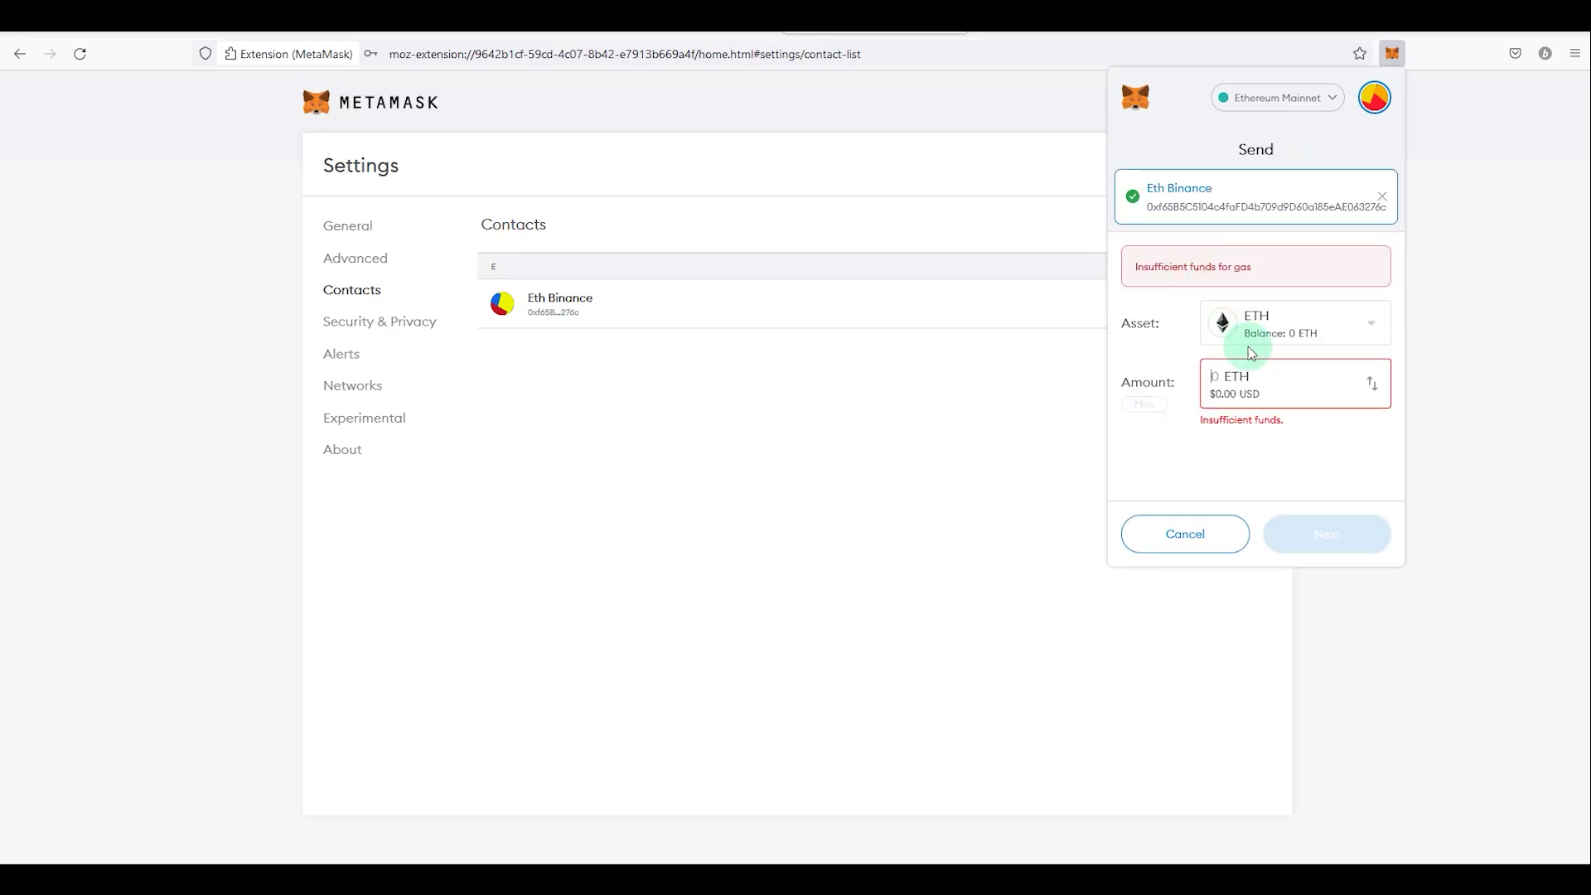
key("Escape")
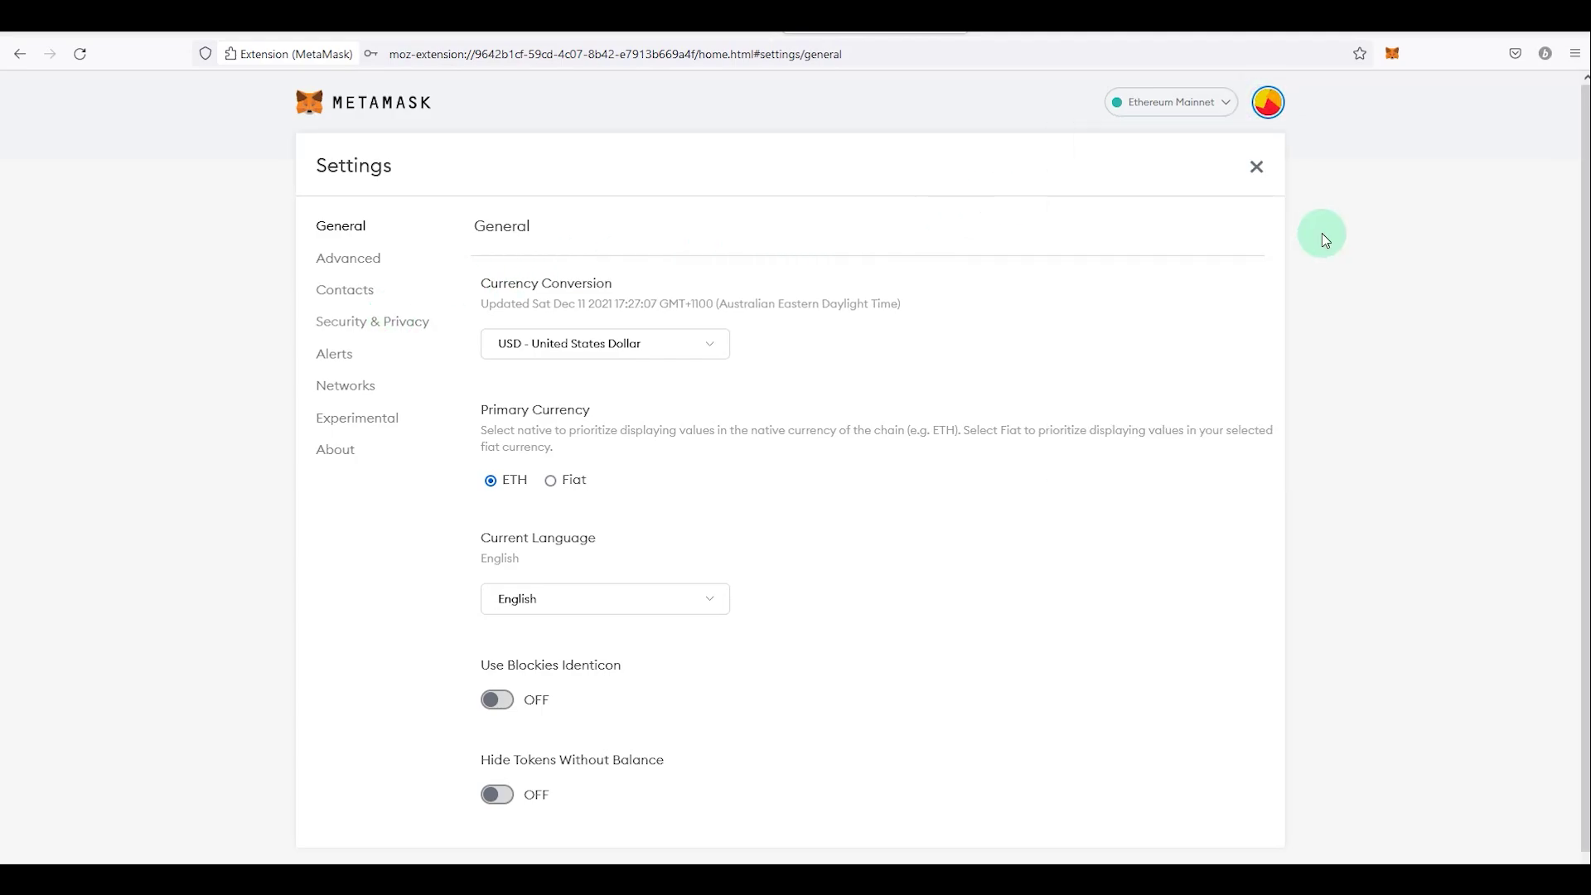
Step: View Connected sites, confirming Account 1 is not connected to any sites
left_click(1392, 53)
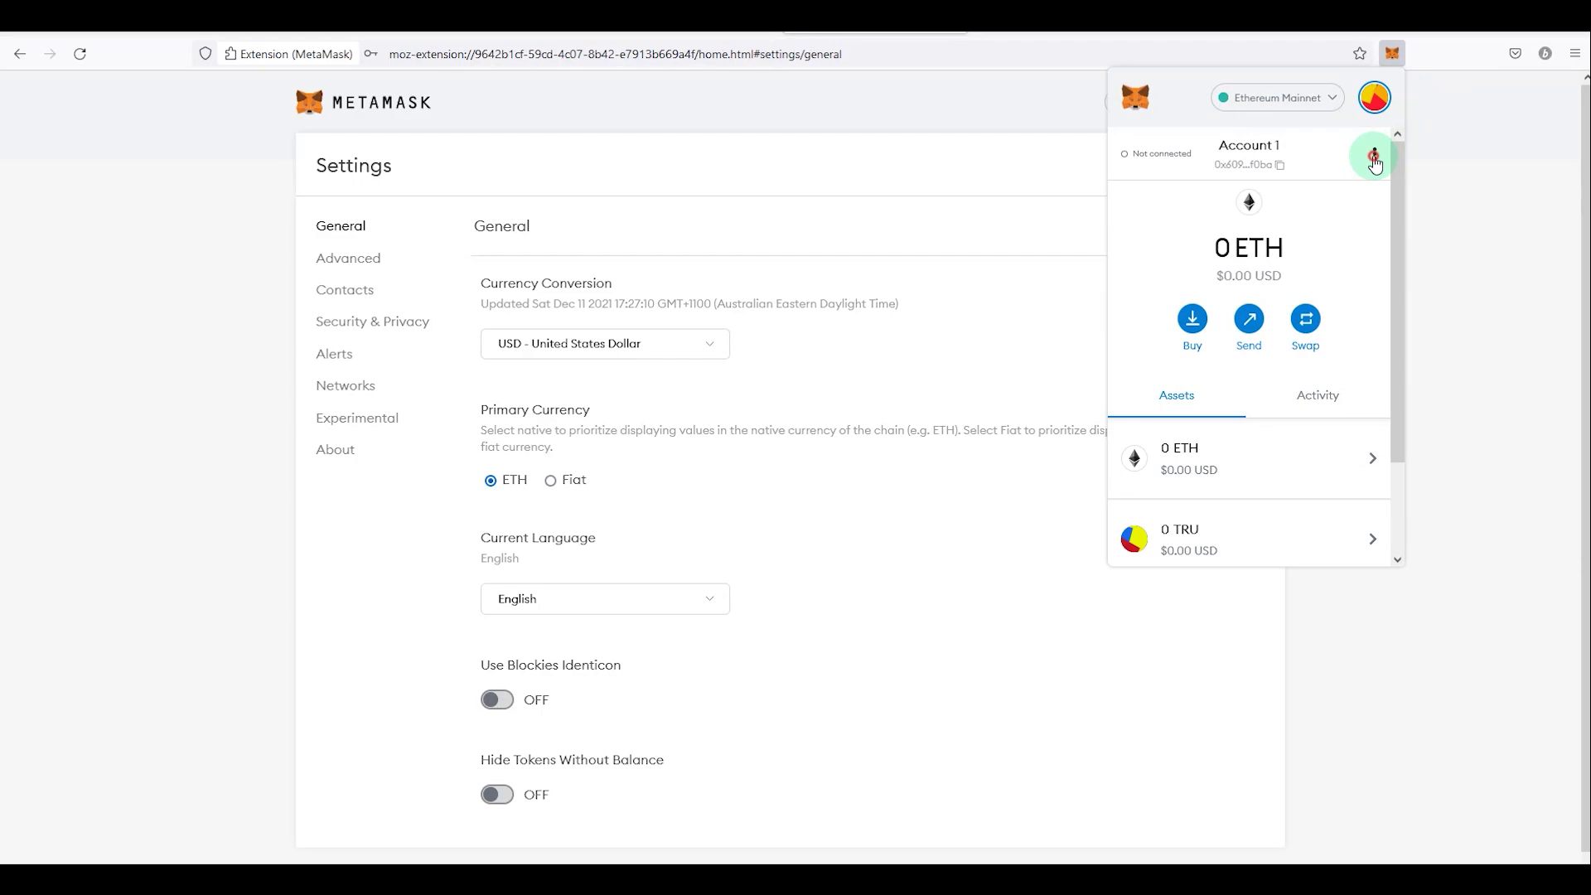
left_click(1374, 153)
left_click(1296, 311)
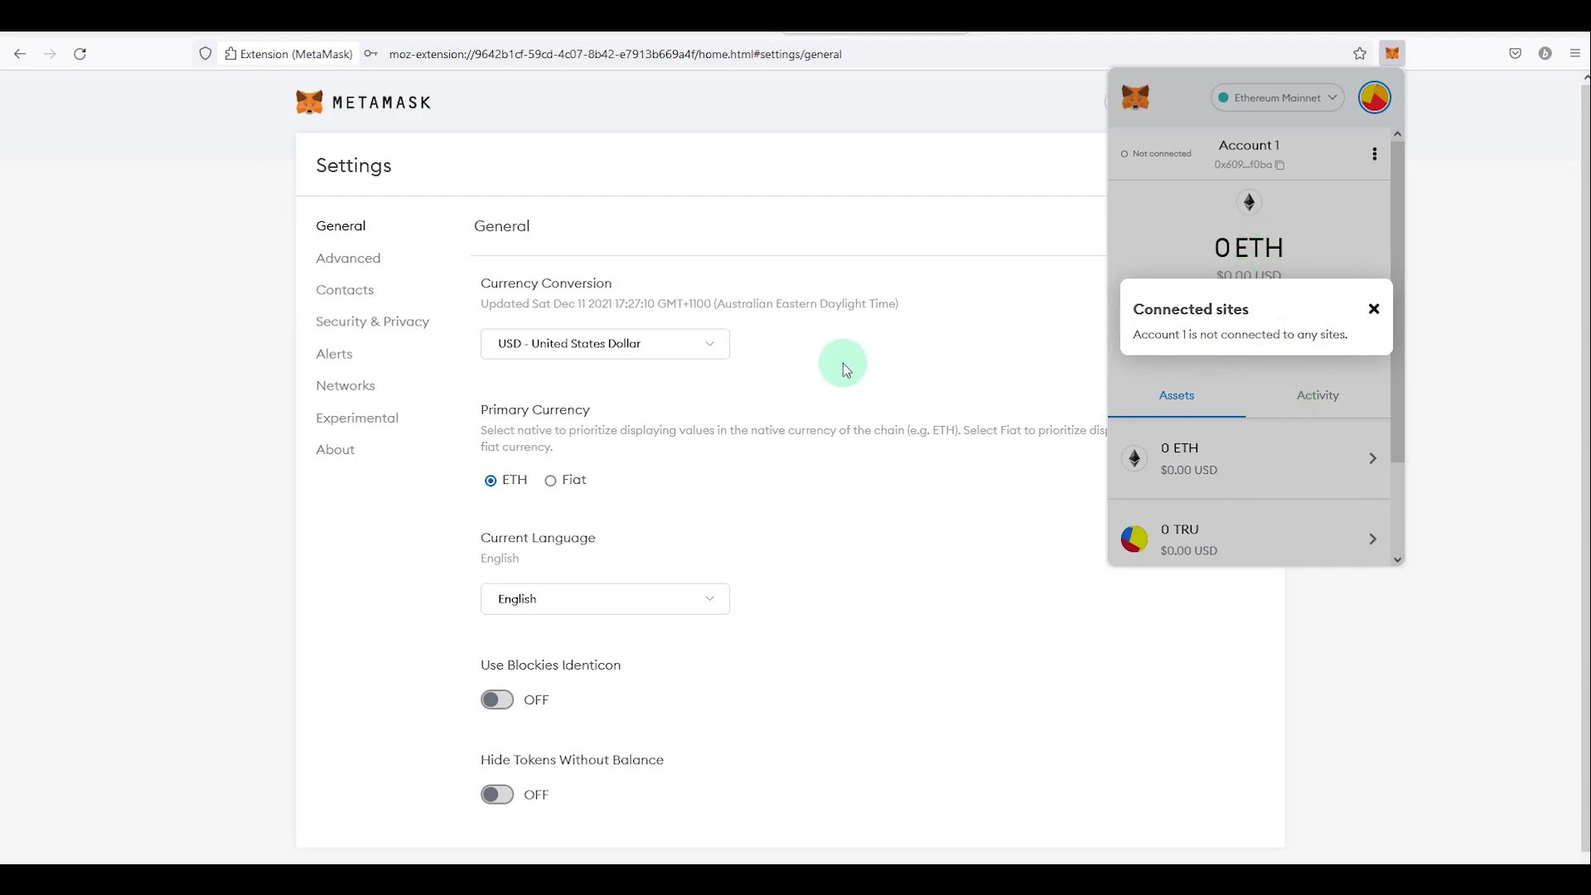
Step: Connect MetaMask Account 1 to Uniswap at app.uniswap.org
left_click(977, 33)
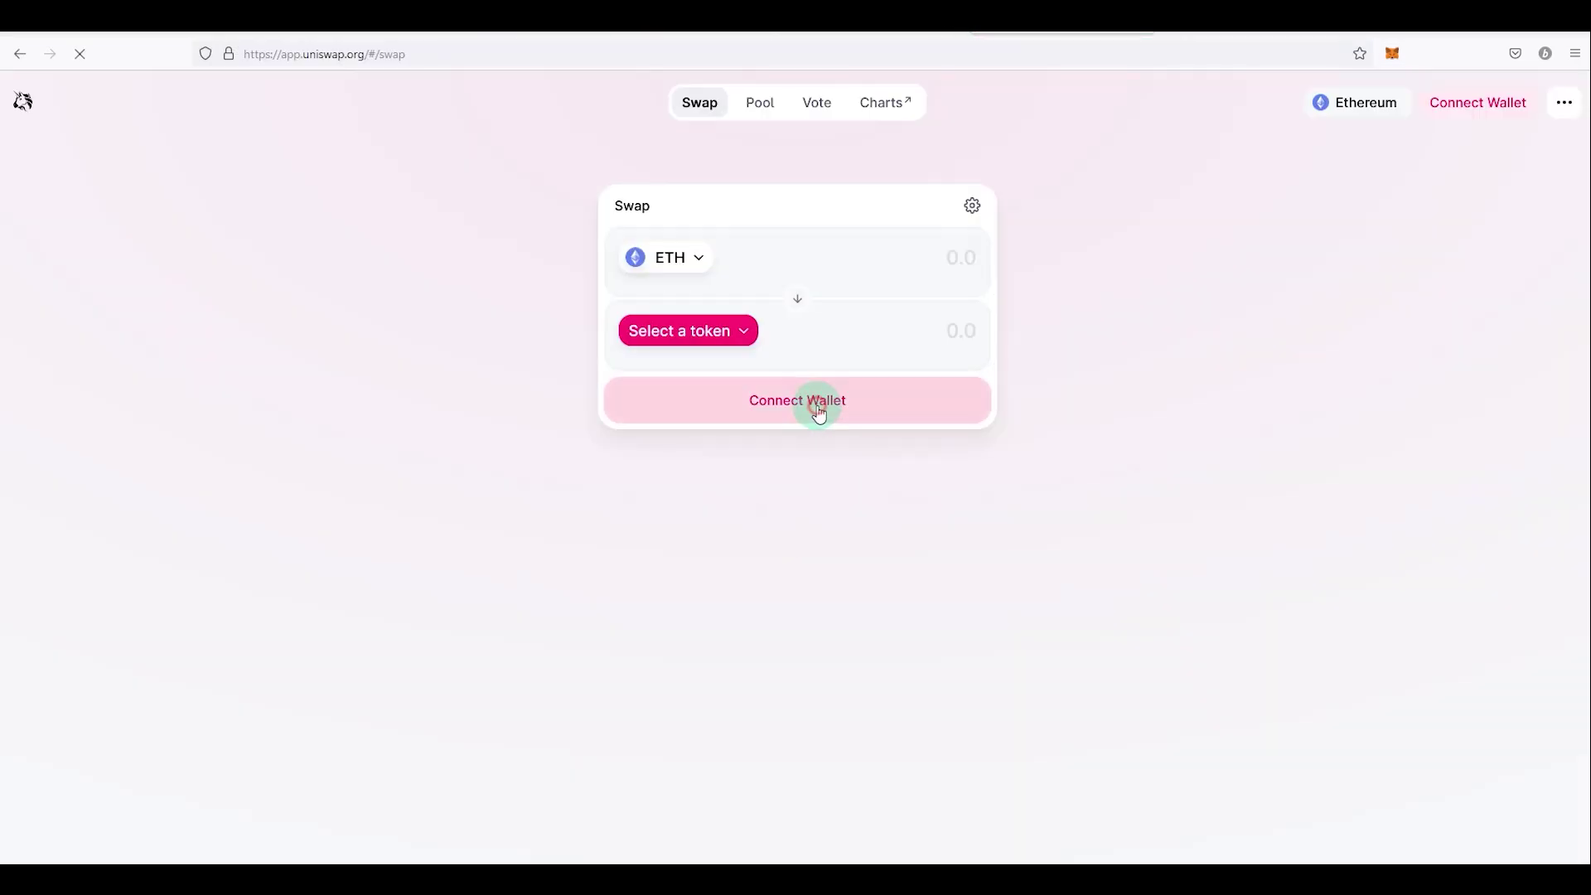
left_click(819, 410)
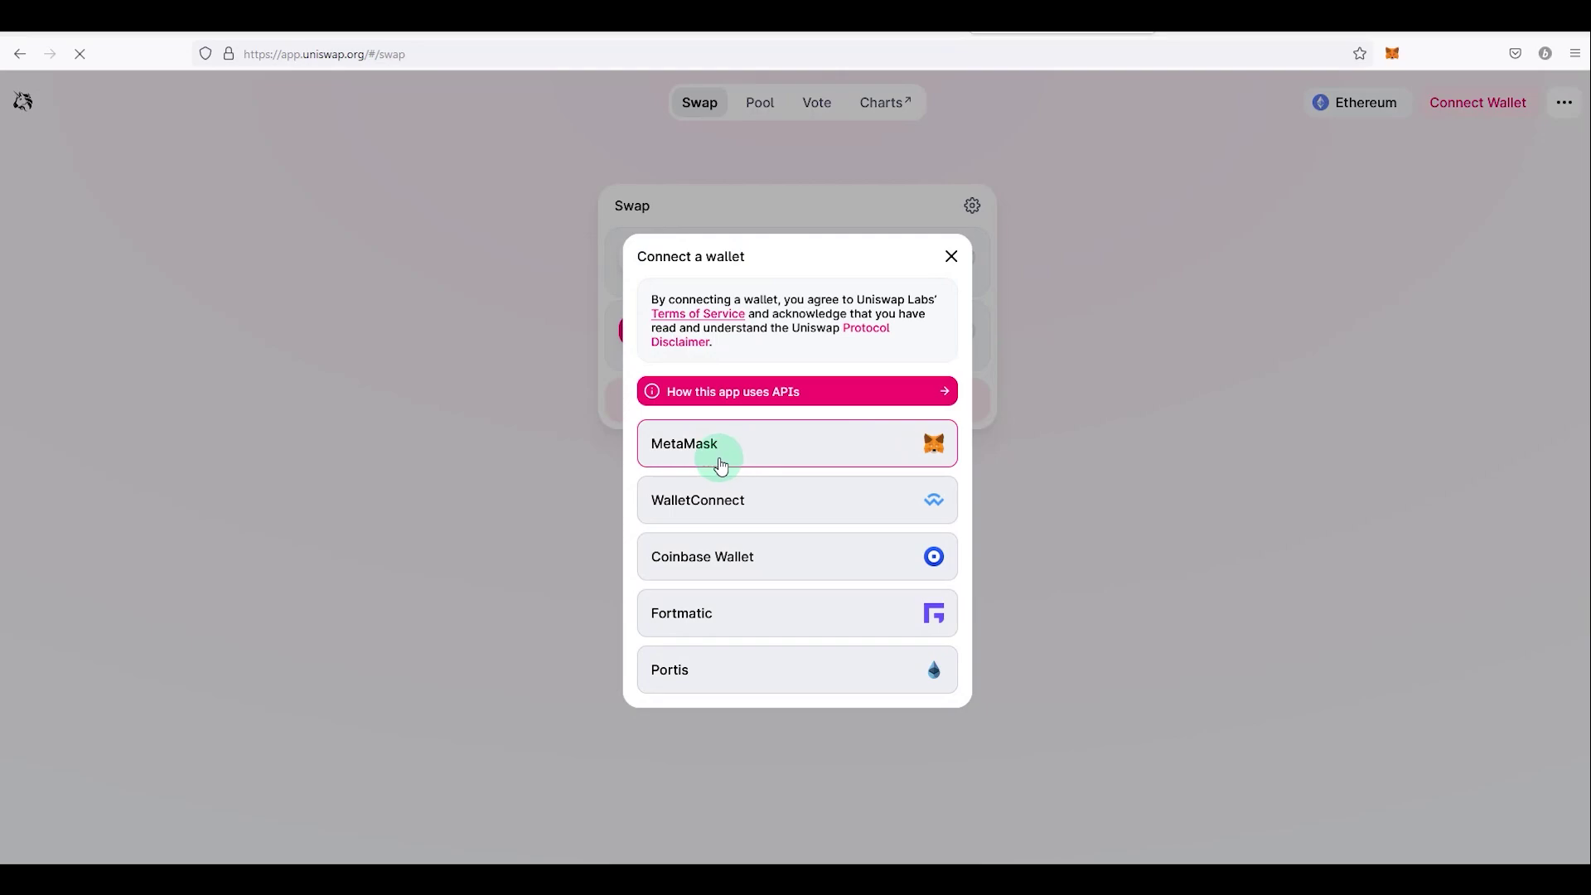
left_click(721, 458)
left_click(1531, 485)
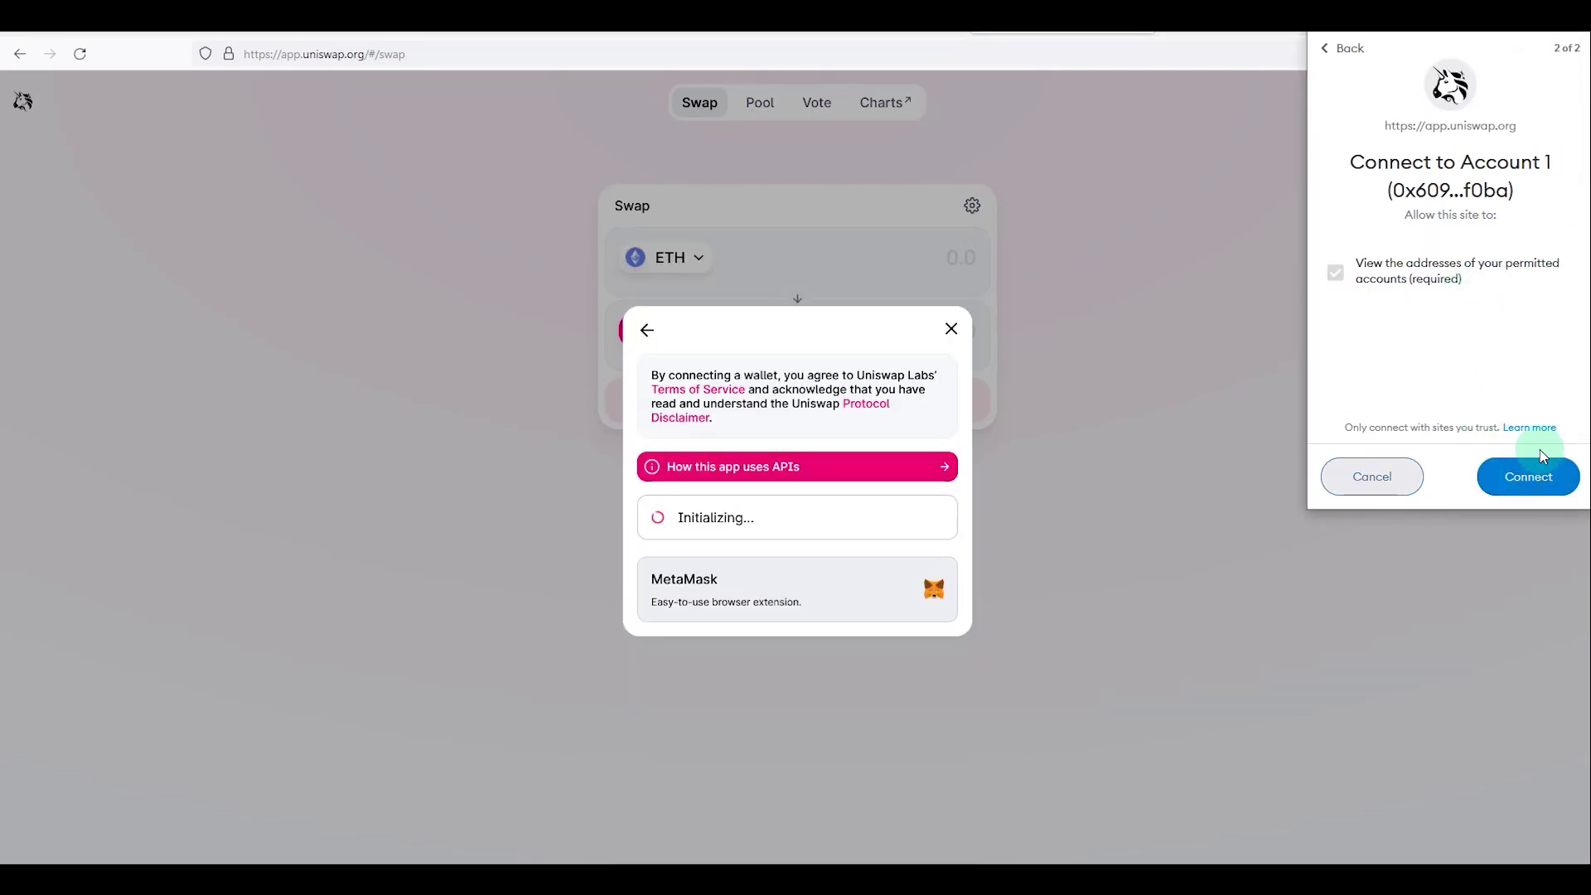
left_click(1528, 474)
left_click(1022, 570)
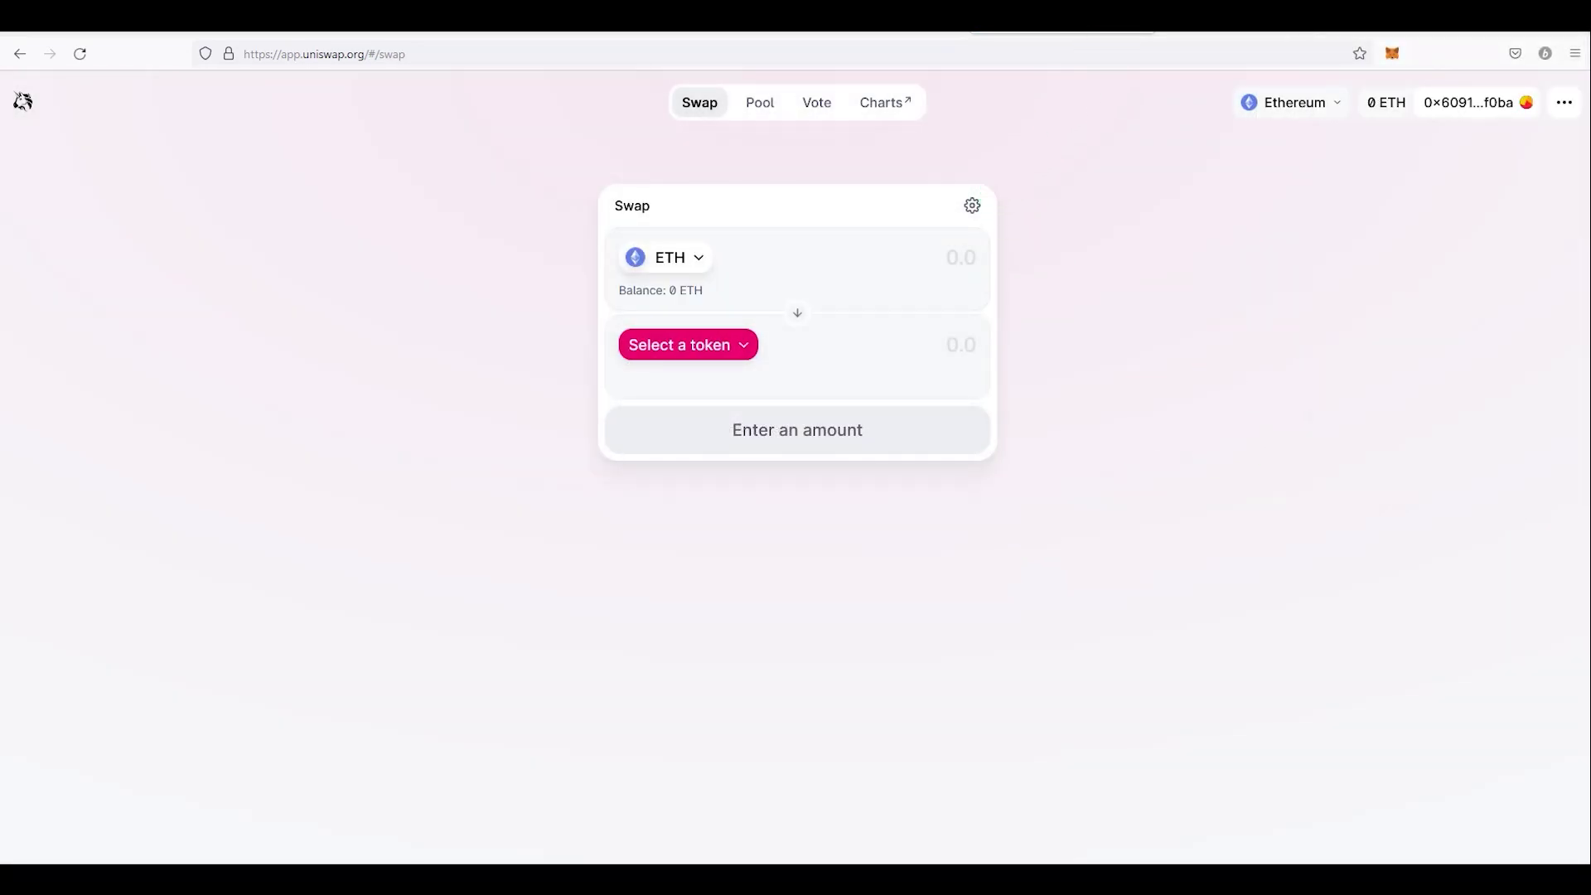
key("ctrl+t")
Step: Connect MetaMask Account 1 to zapper.fi, then go back to the Uniswap tab
type("zapper")
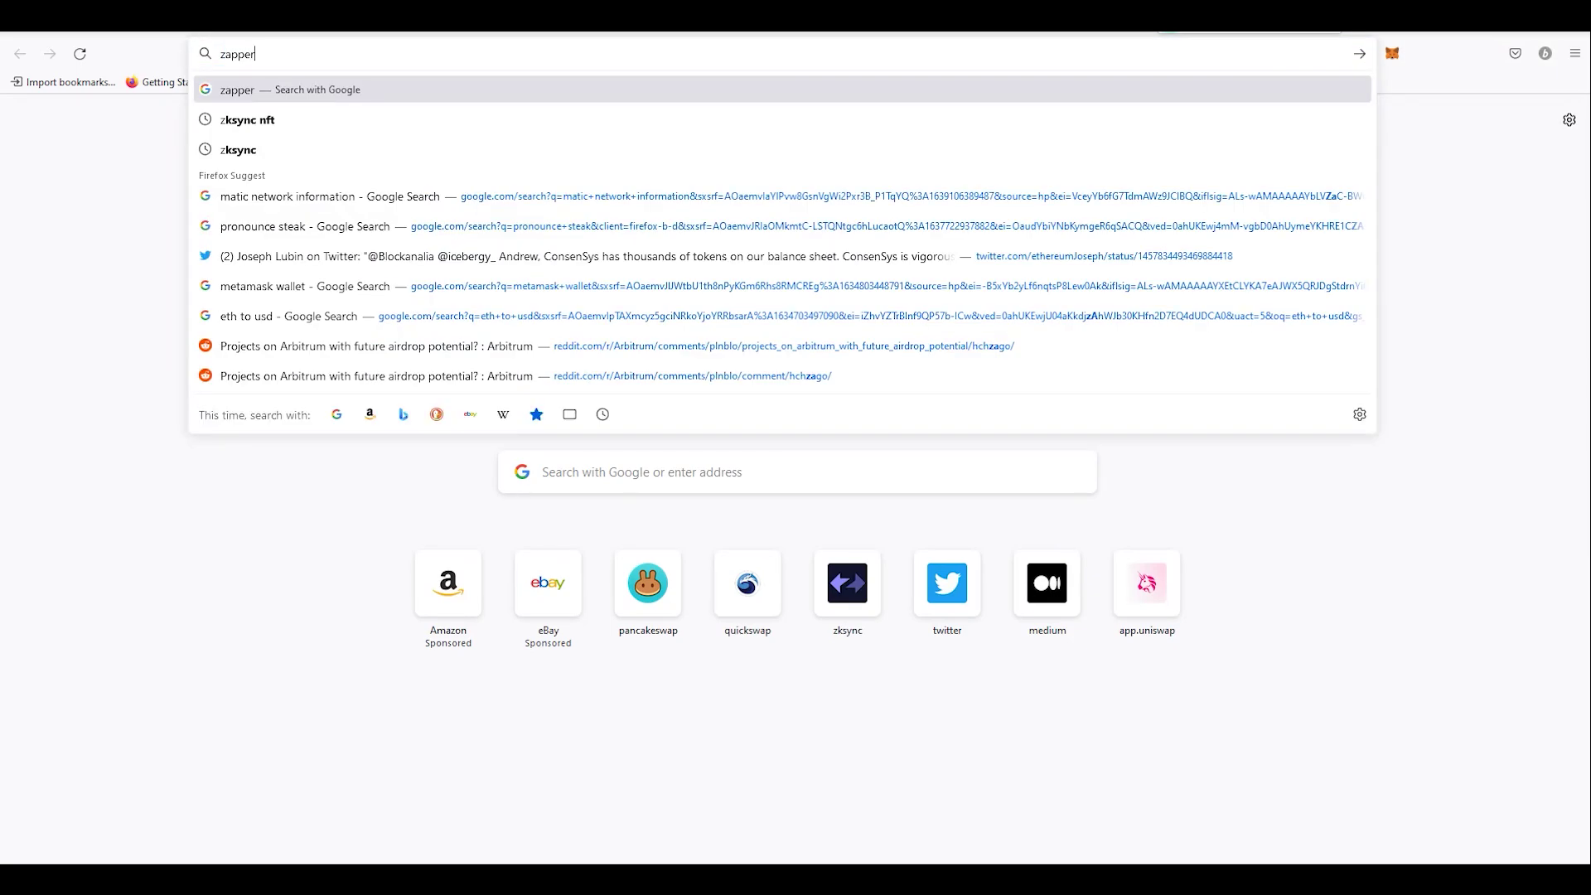
type(".fi")
key("Return")
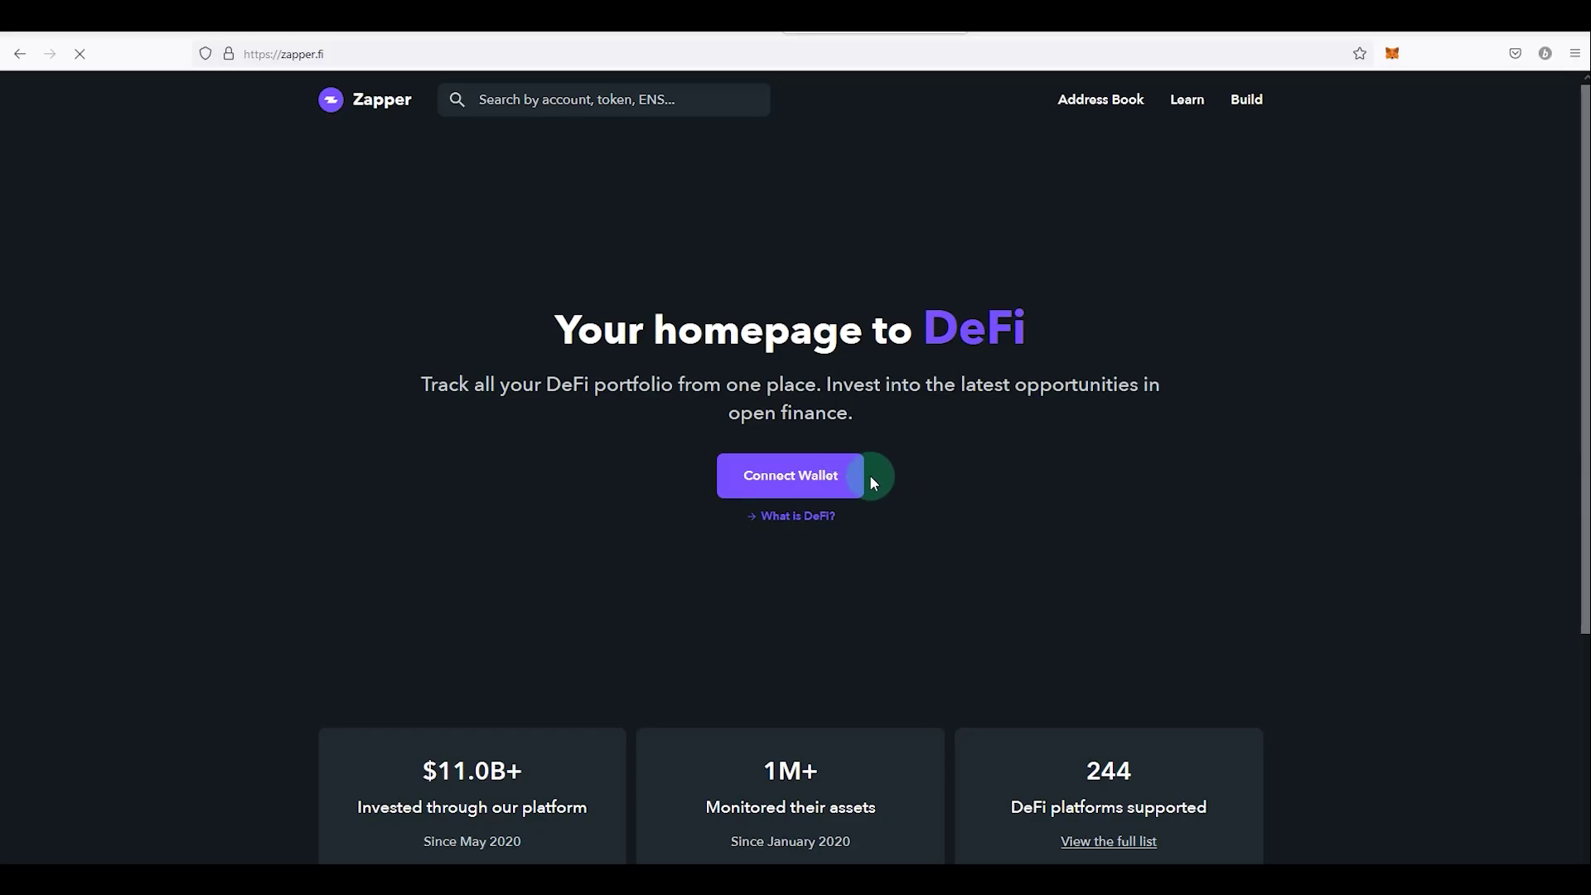
left_click(810, 487)
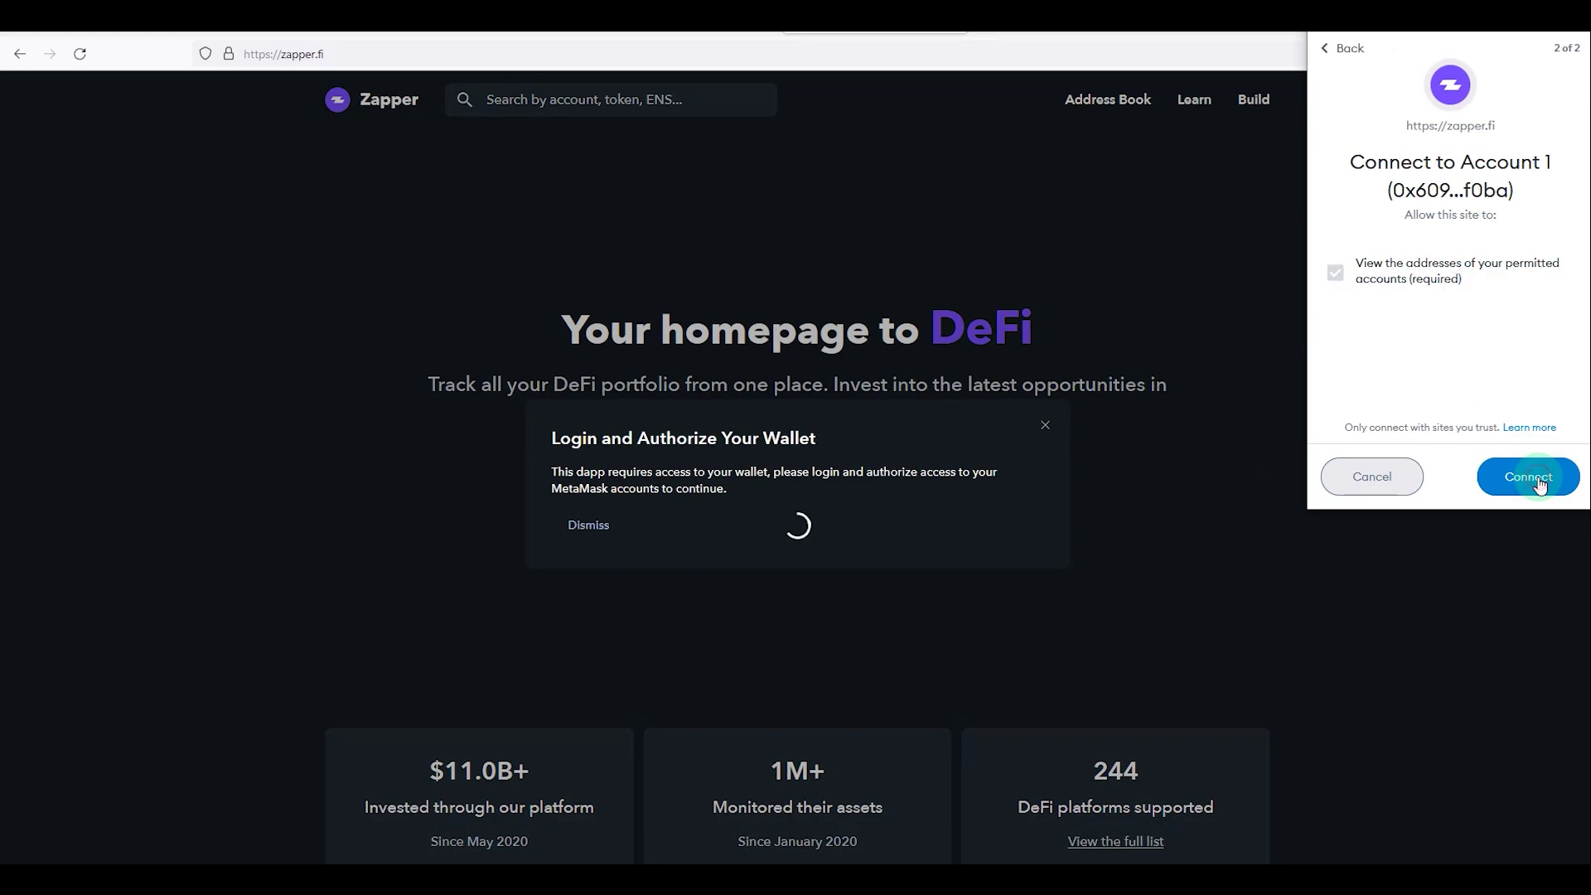
left_click(1534, 475)
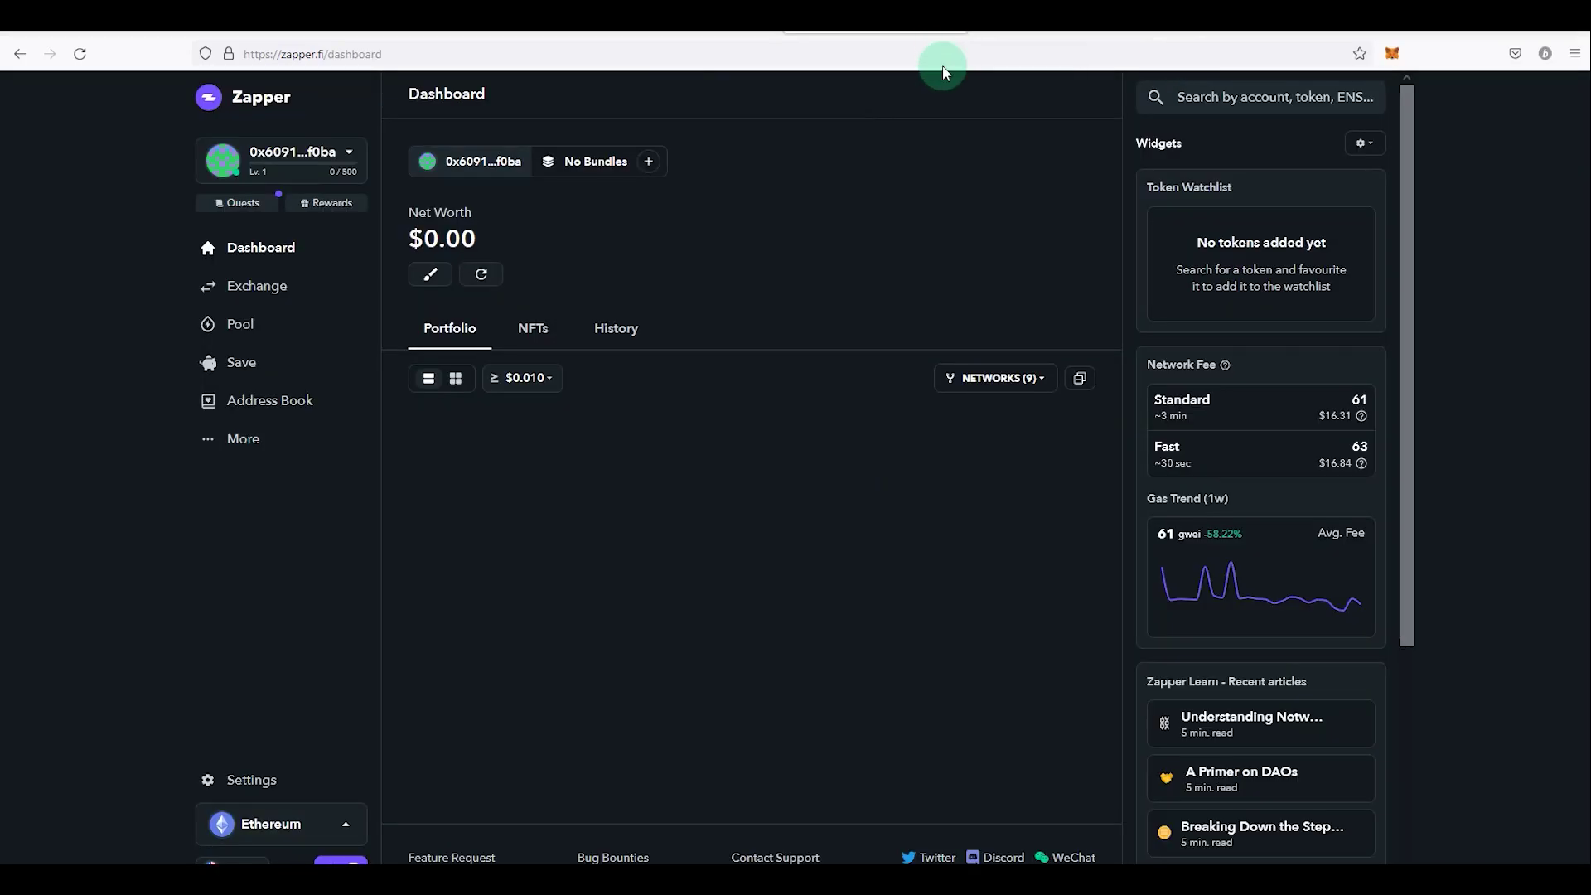
left_click(1041, 34)
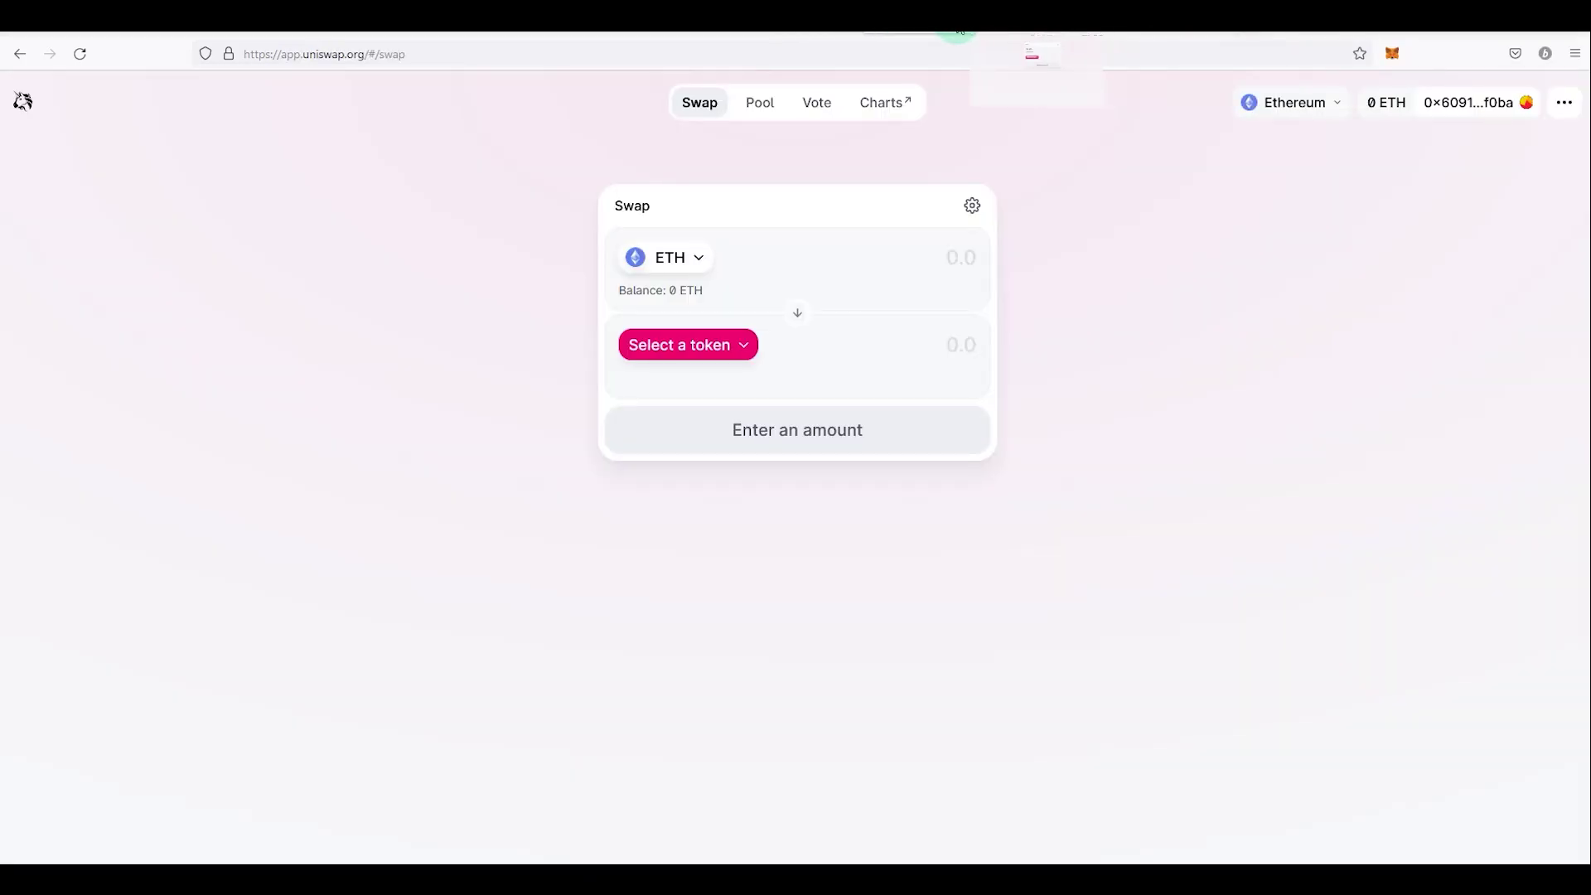
Step: Disconnect app.uniswap.org and zapper.fi from Account 1 under Connected sites
left_click(1393, 53)
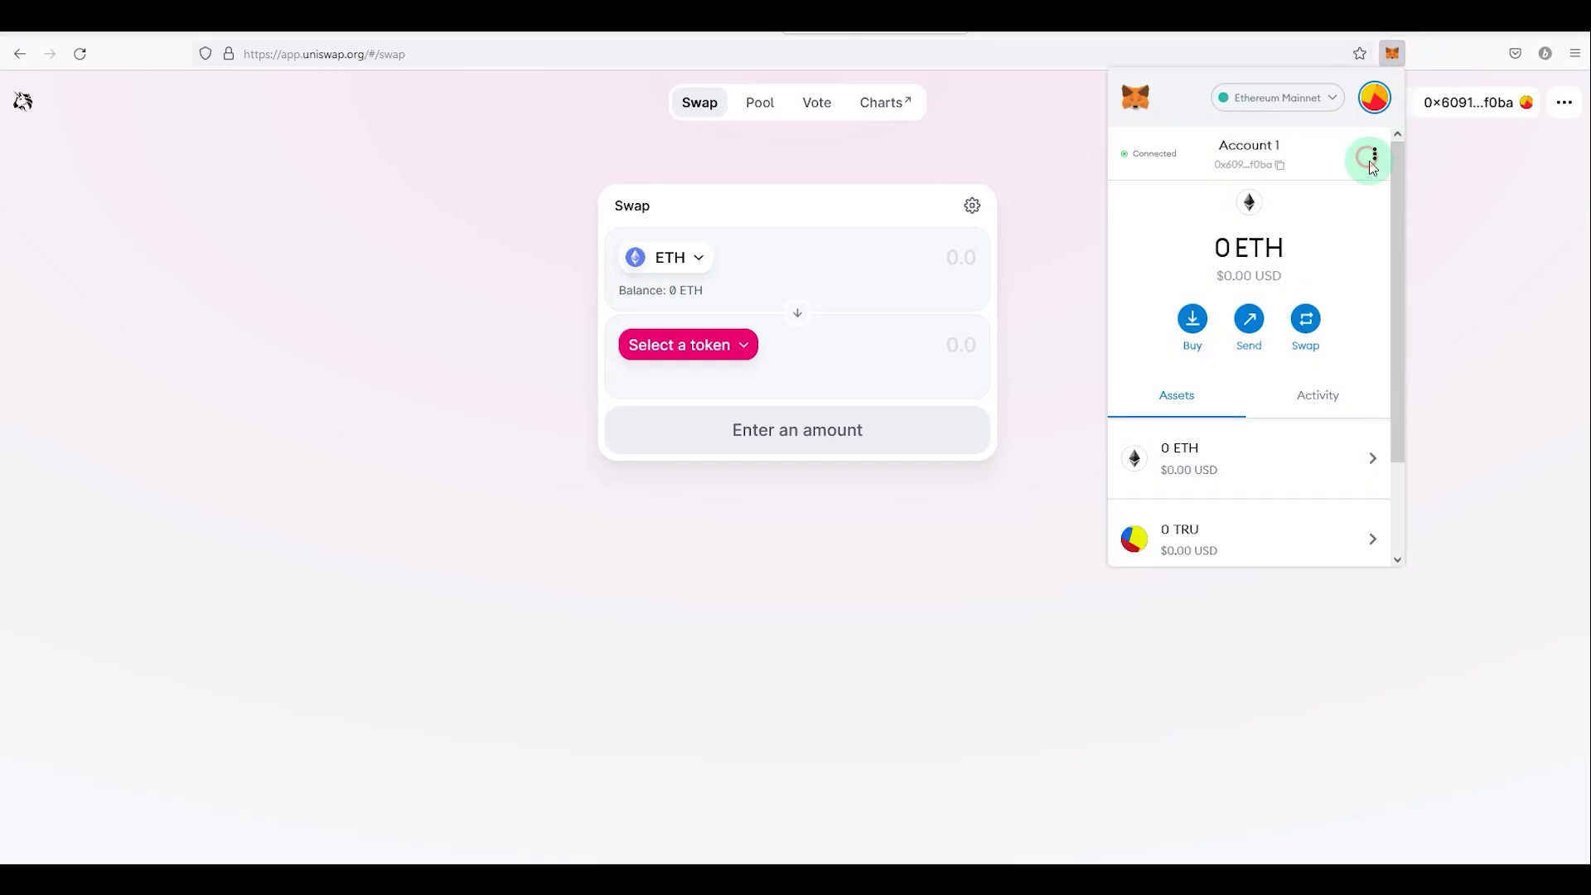
left_click(1374, 154)
left_click(1297, 309)
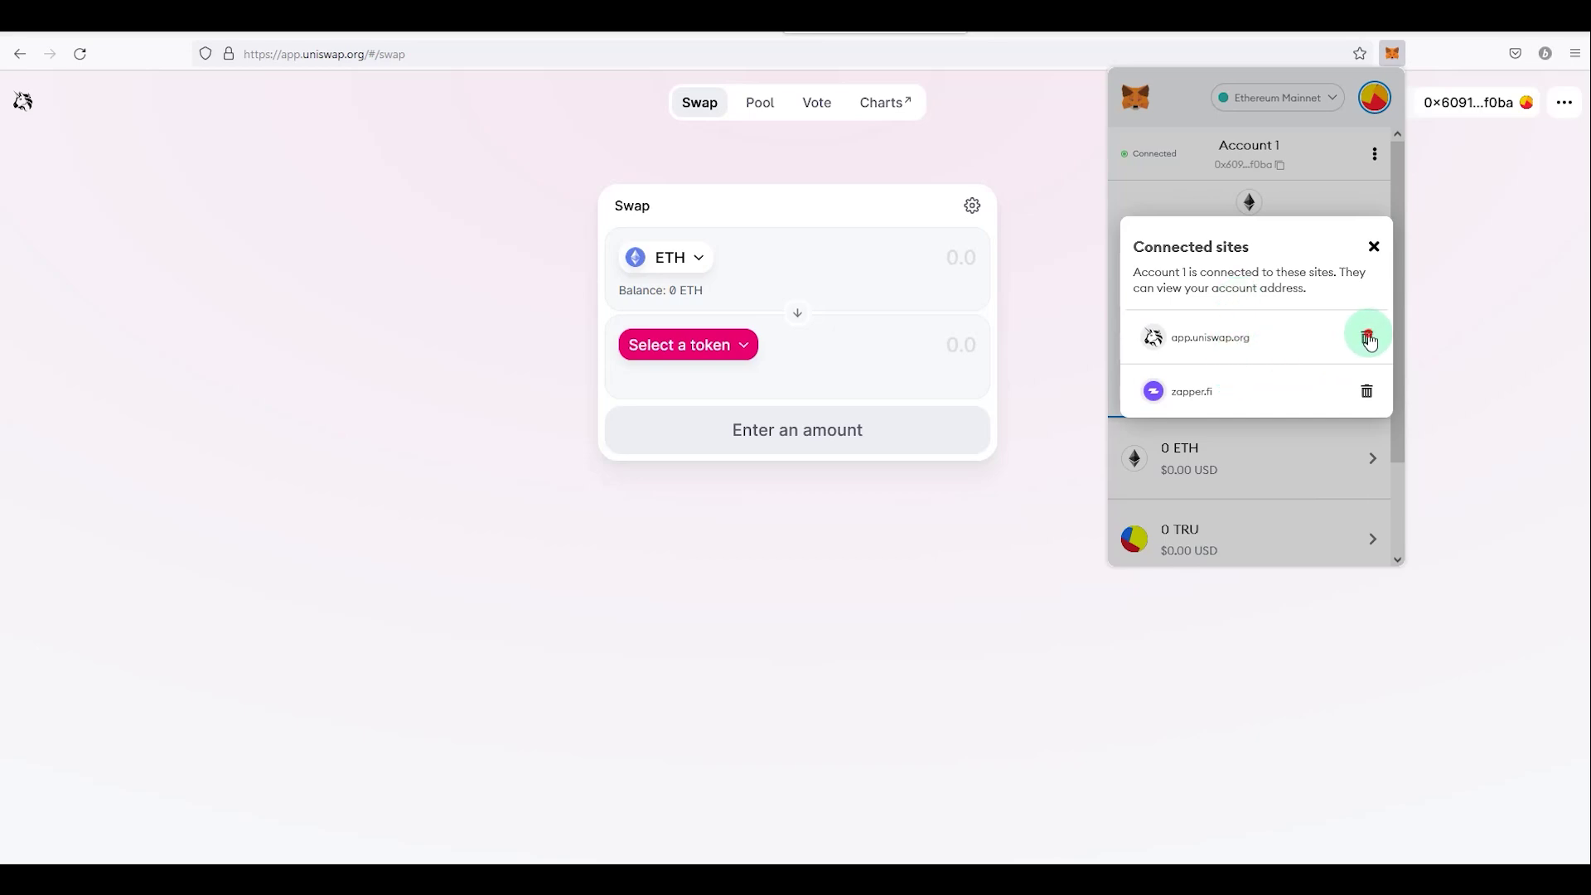
left_click(1369, 340)
left_click(1366, 341)
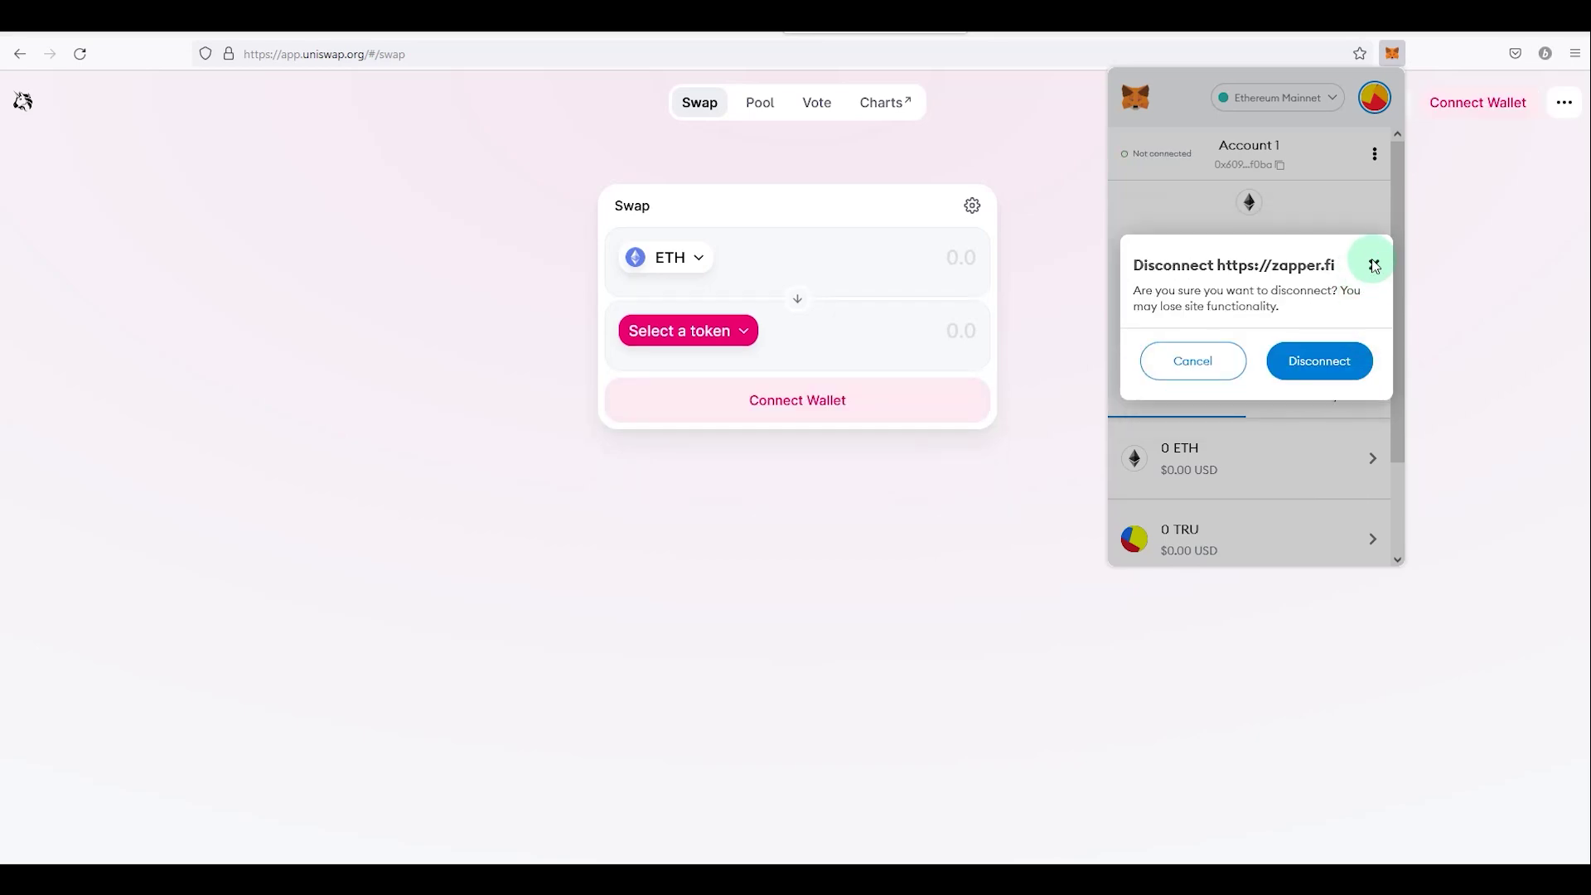
left_click(1323, 363)
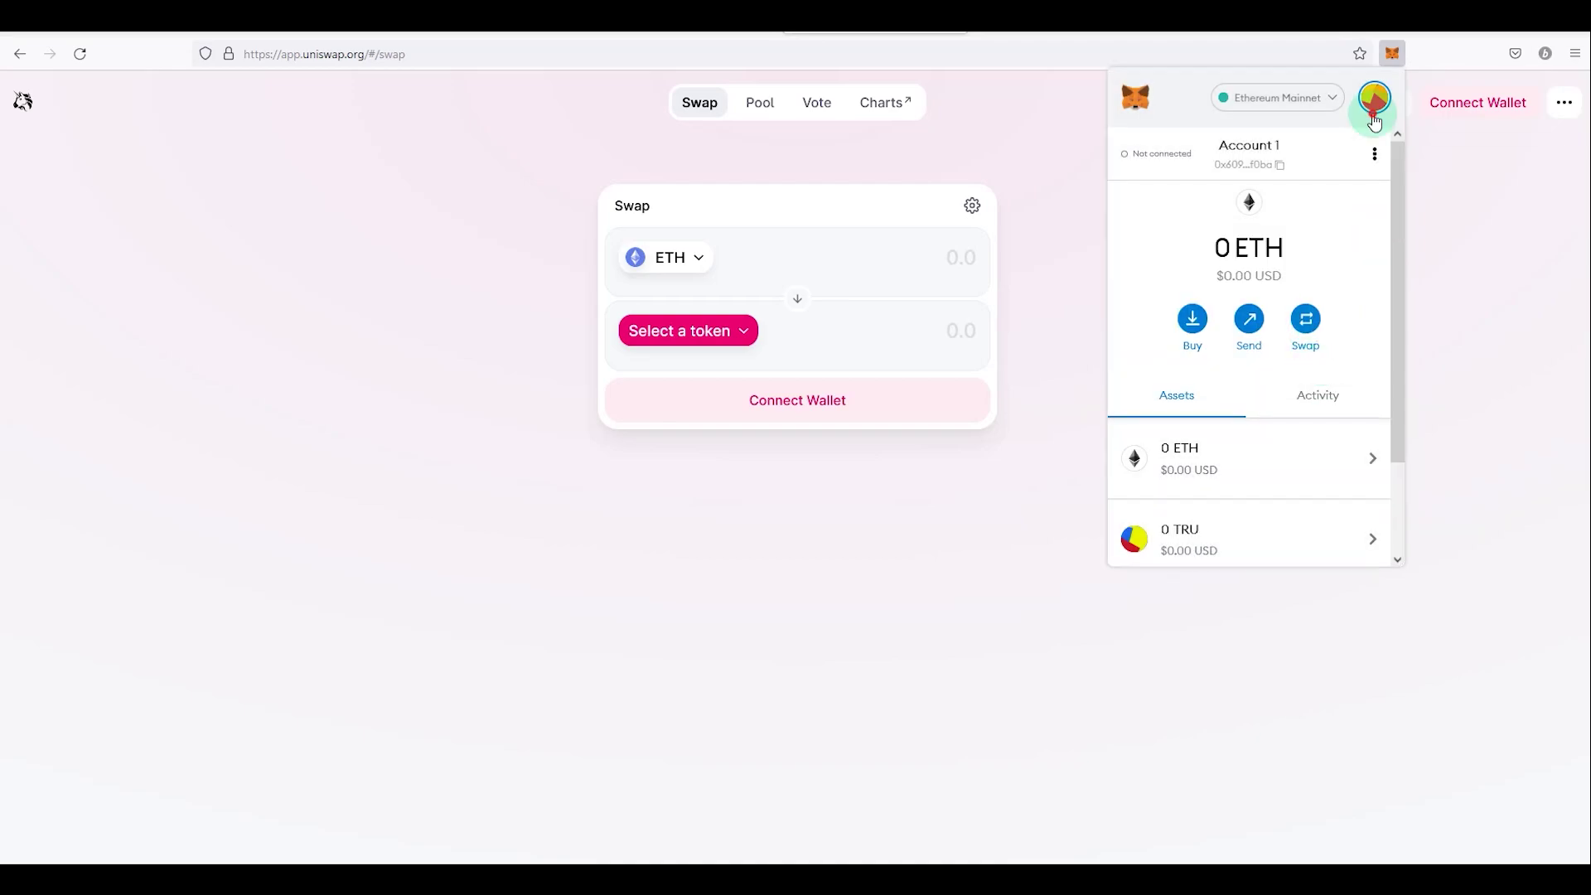
left_click(1374, 116)
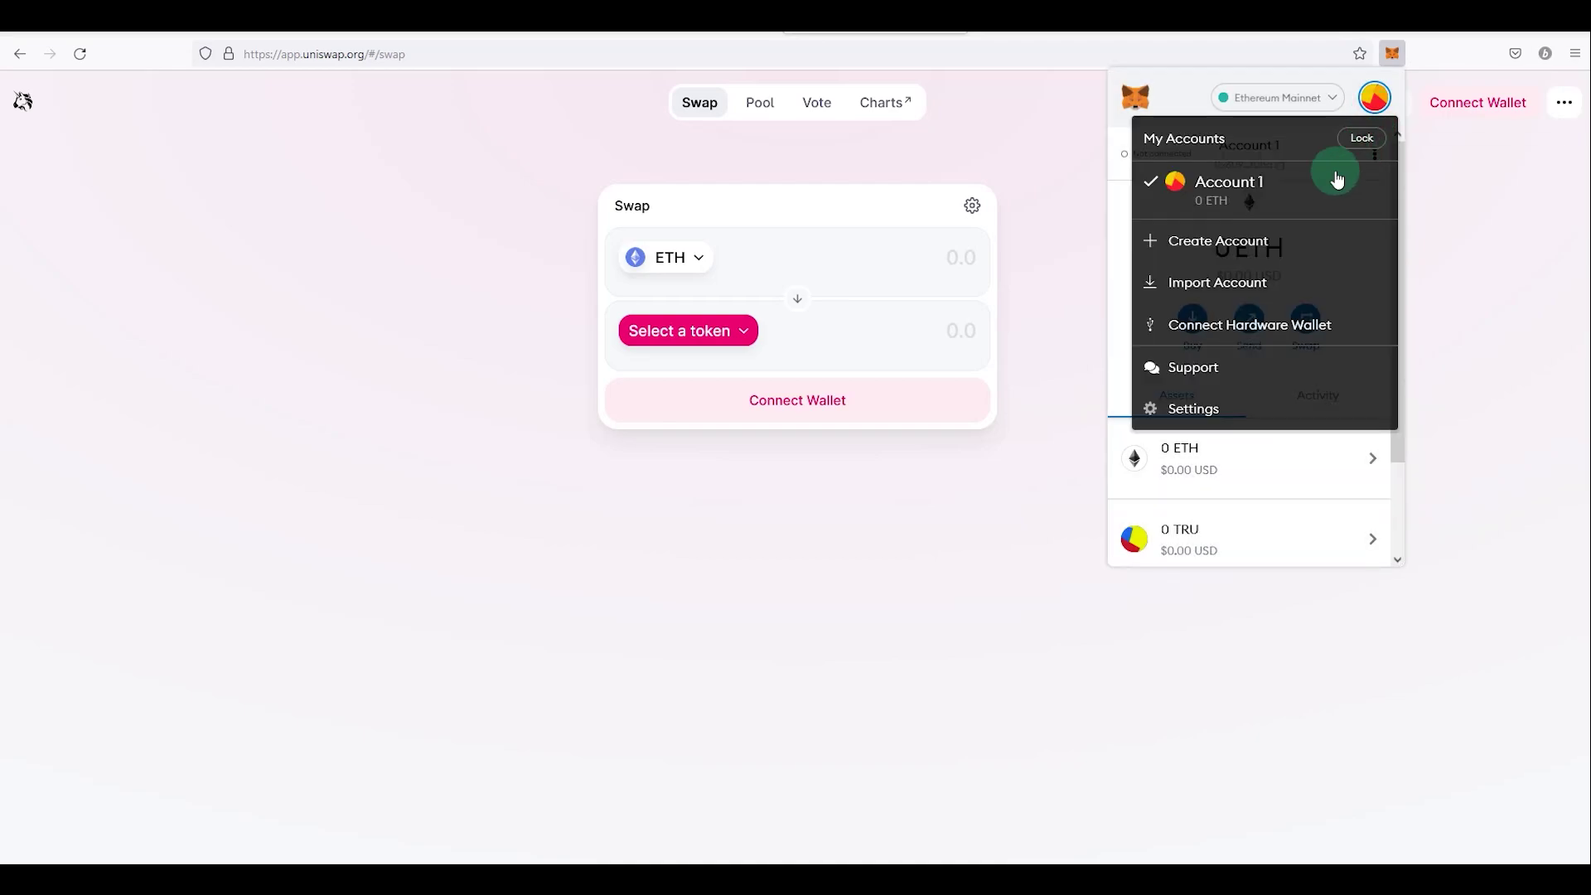
left_click(1185, 106)
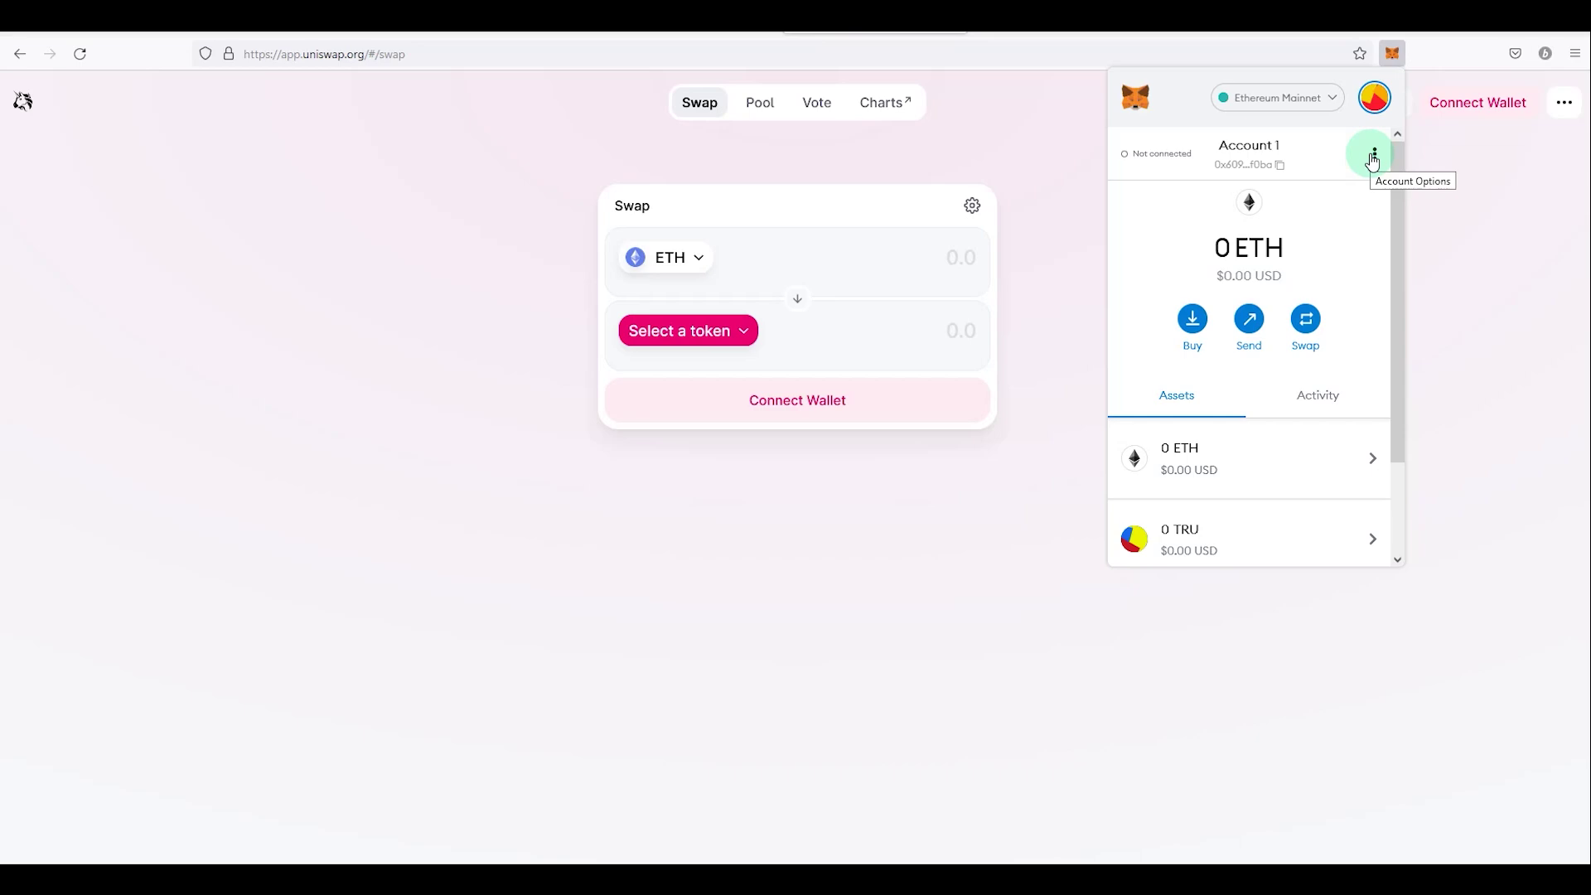
left_click(1374, 100)
left_click(1304, 526)
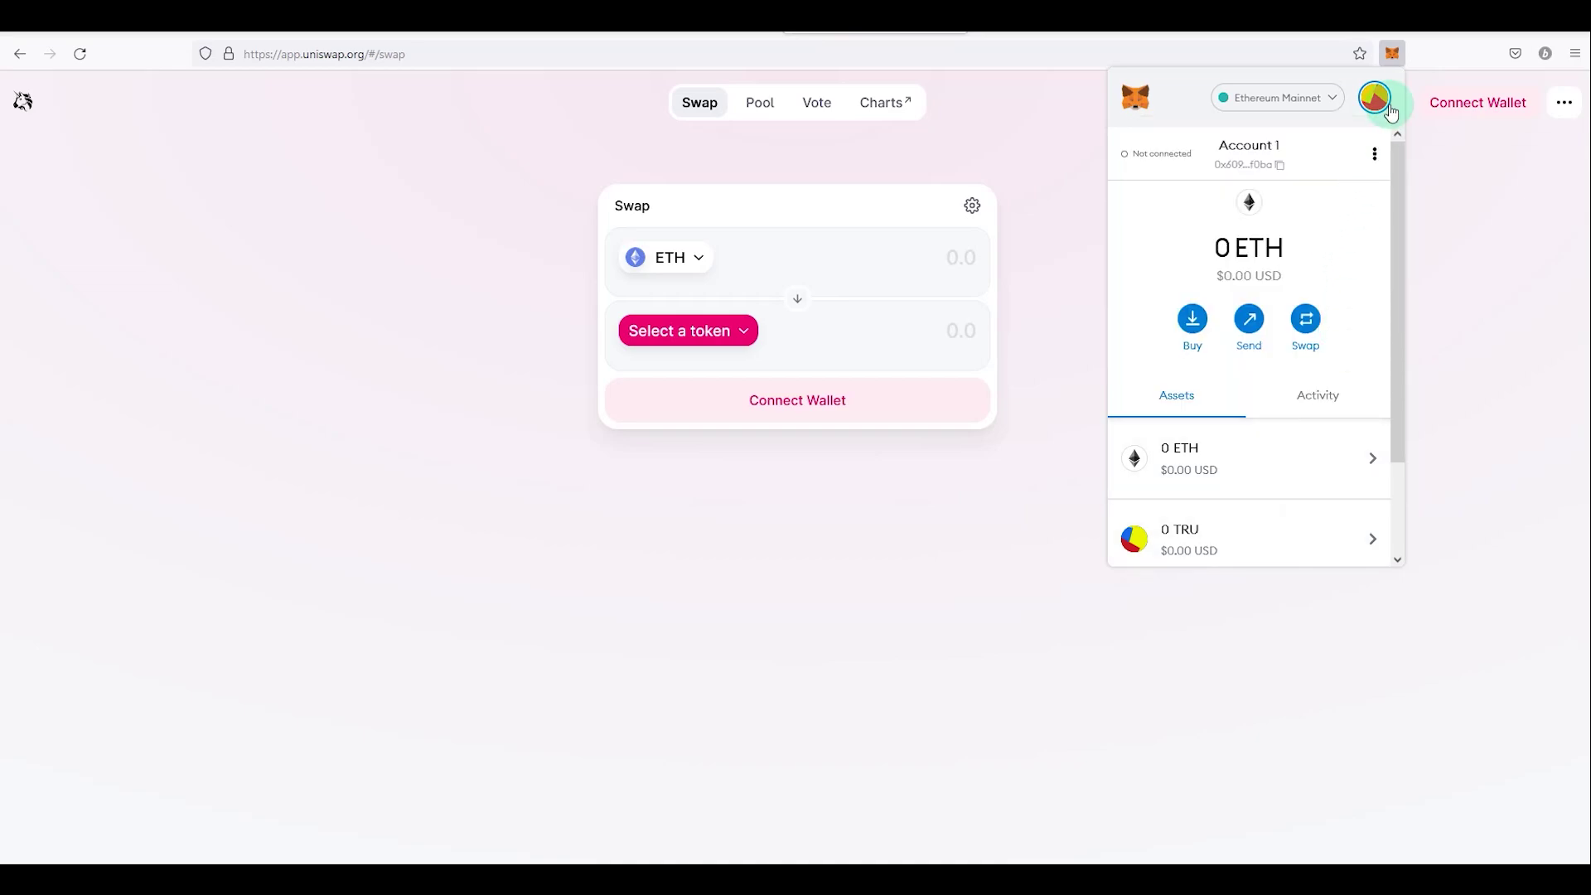
left_click(1374, 154)
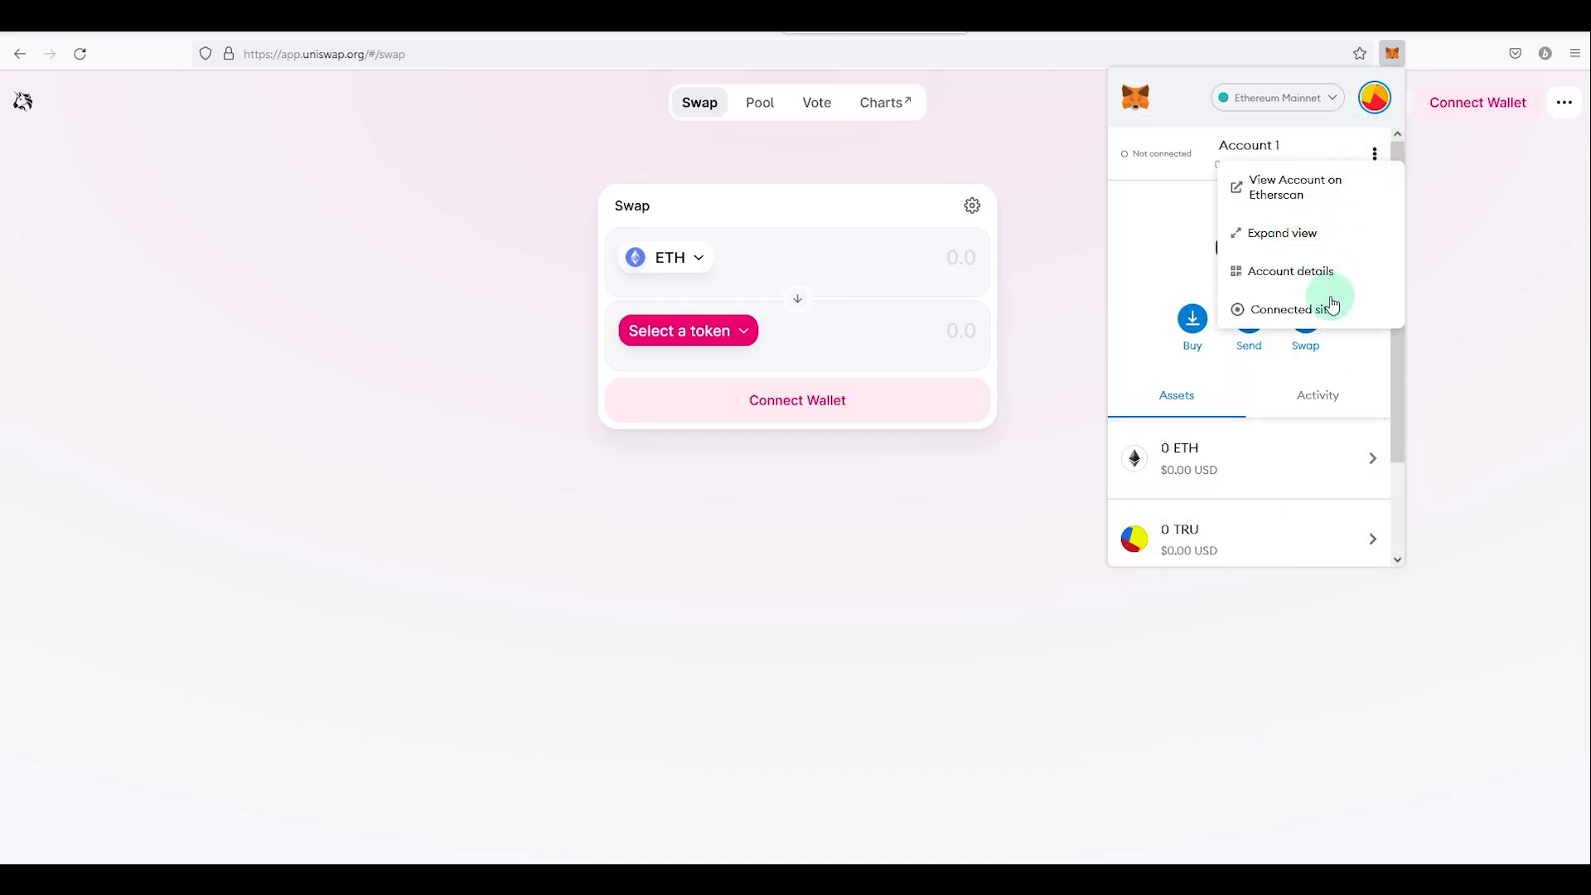